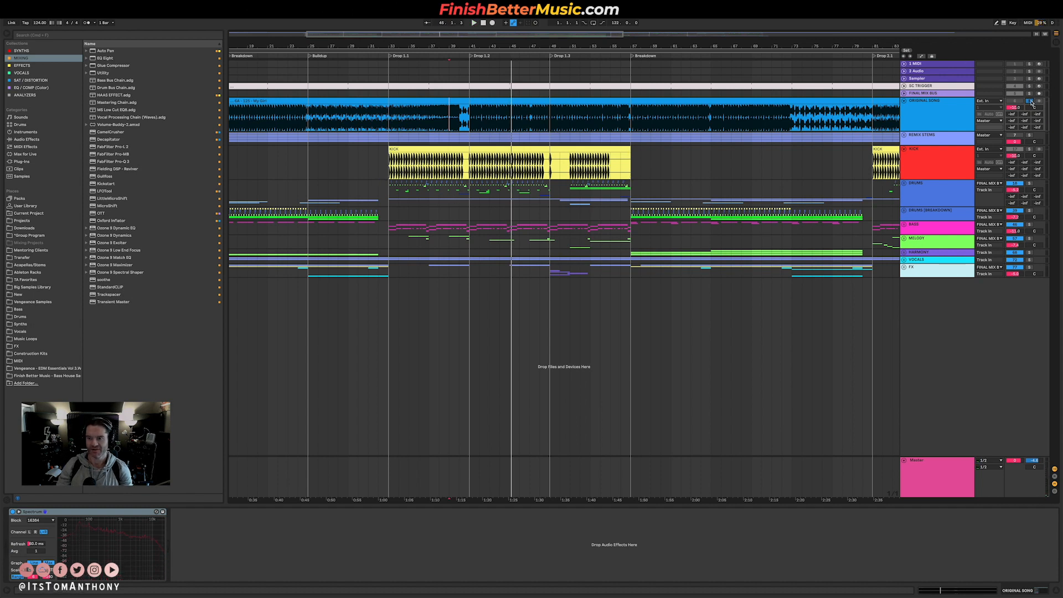
- Play the arrangement from just before Drop 1.1 and again from bar 79, leading into Drop 2.1
{"action": "left_click", "coordinate": [370, 183]}
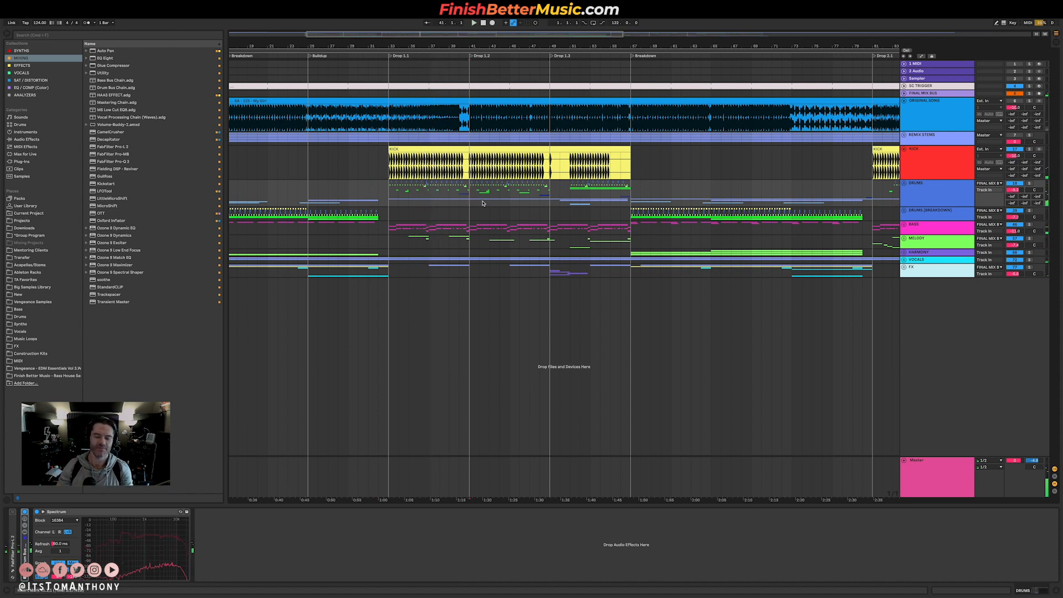
{"action": "key", "text": "space"}
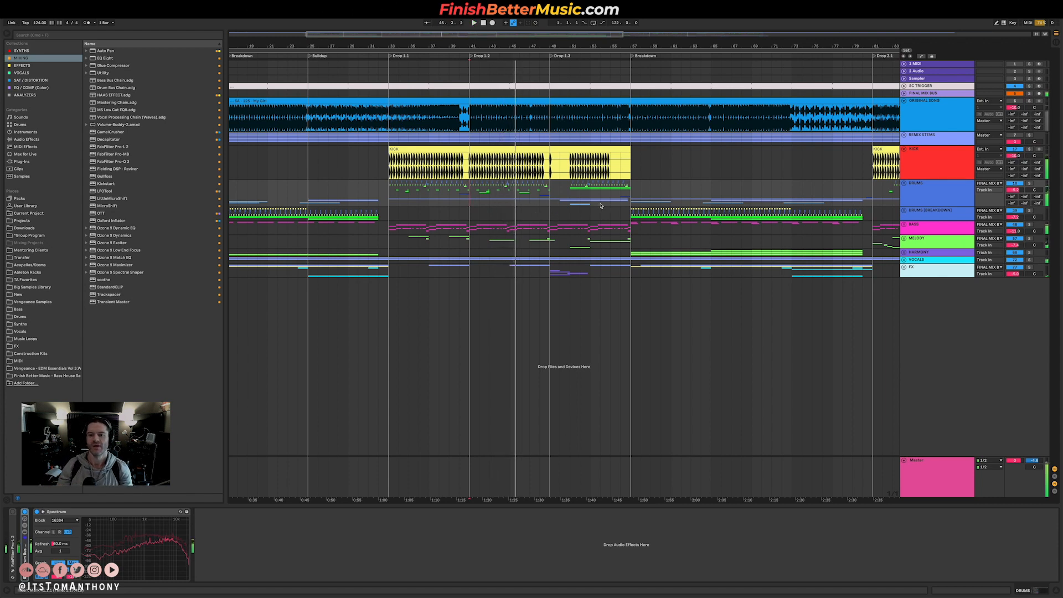
{"action": "scroll", "coordinate": [637, 202], "scroll_direction": "right", "scroll_amount": 5}
{"action": "left_click", "coordinate": [751, 197]}
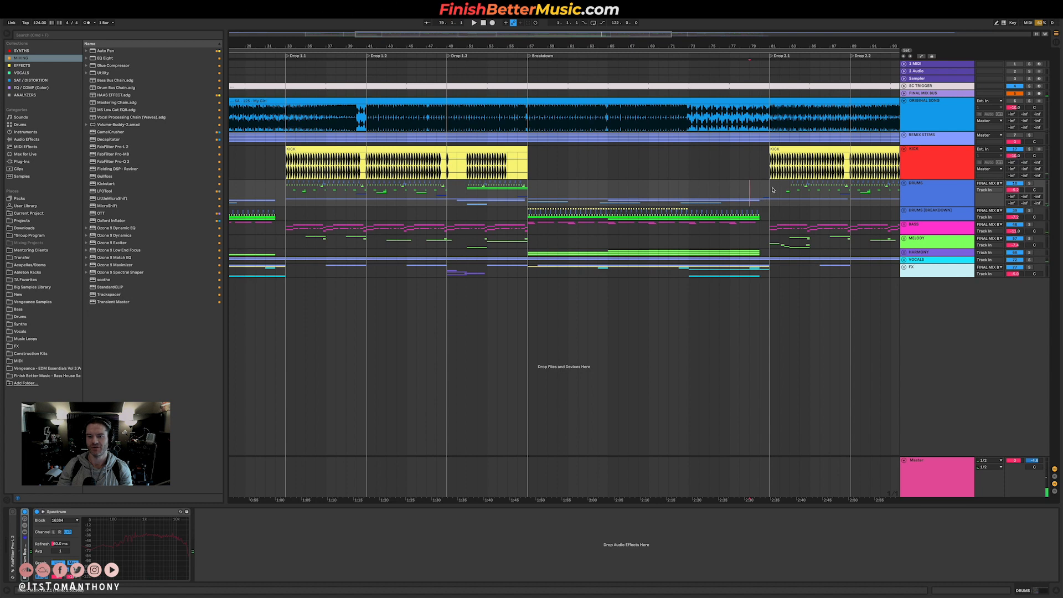
{"action": "key", "text": "space"}
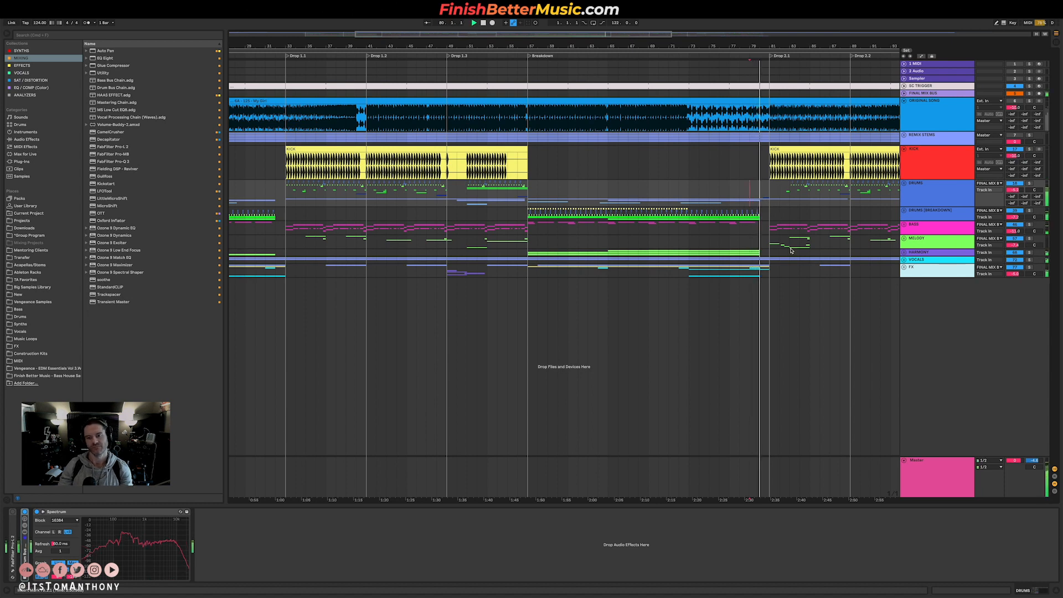
{"action": "scroll", "coordinate": [720, 305], "scroll_direction": "right", "scroll_amount": 3}
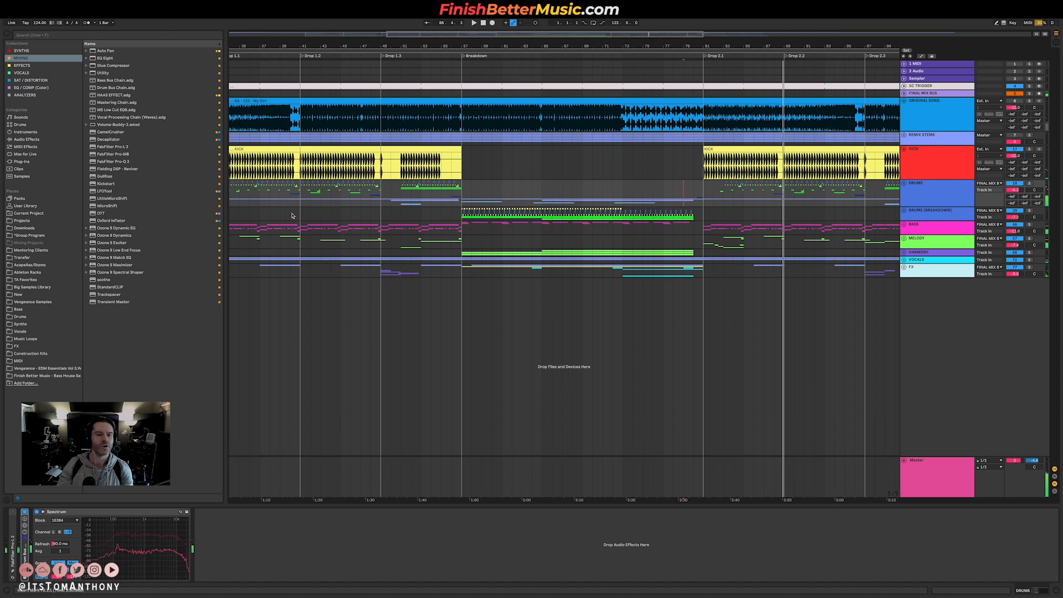
- Solo the KICK track and play it from the start of Drop 1.1 at bar 33
{"action": "scroll", "coordinate": [292, 215], "scroll_direction": "left", "scroll_amount": 10}
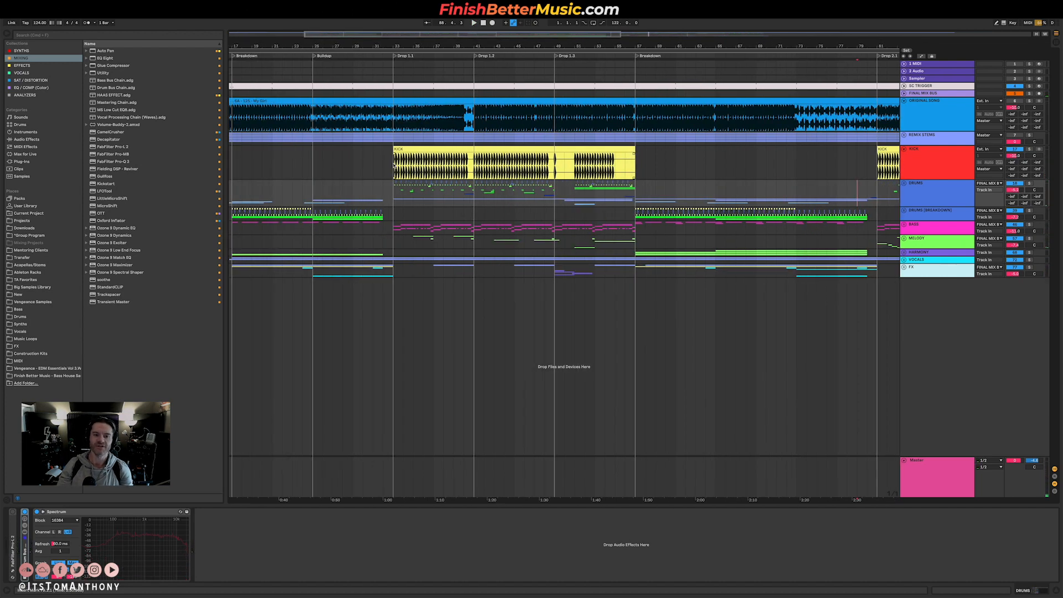
{"action": "left_click", "coordinate": [416, 168]}
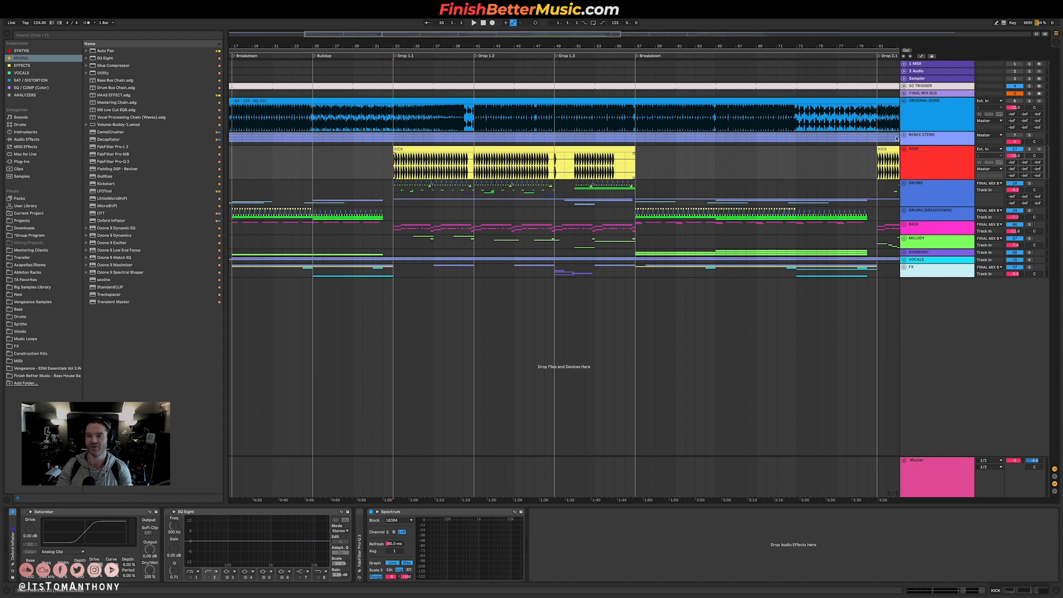
{"action": "left_click", "coordinate": [945, 149]}
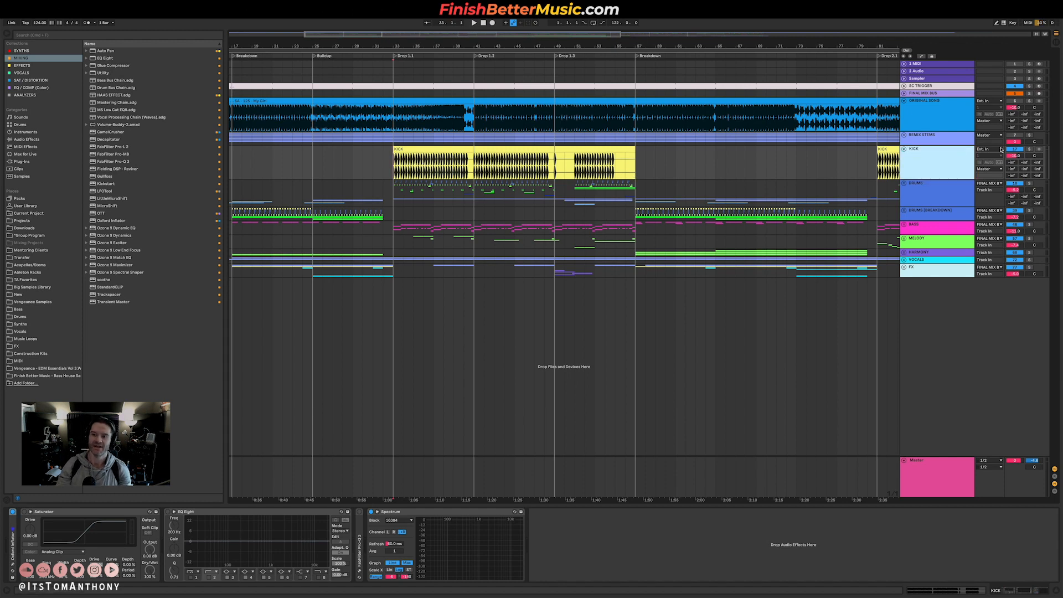
{"action": "left_click", "coordinate": [1029, 150]}
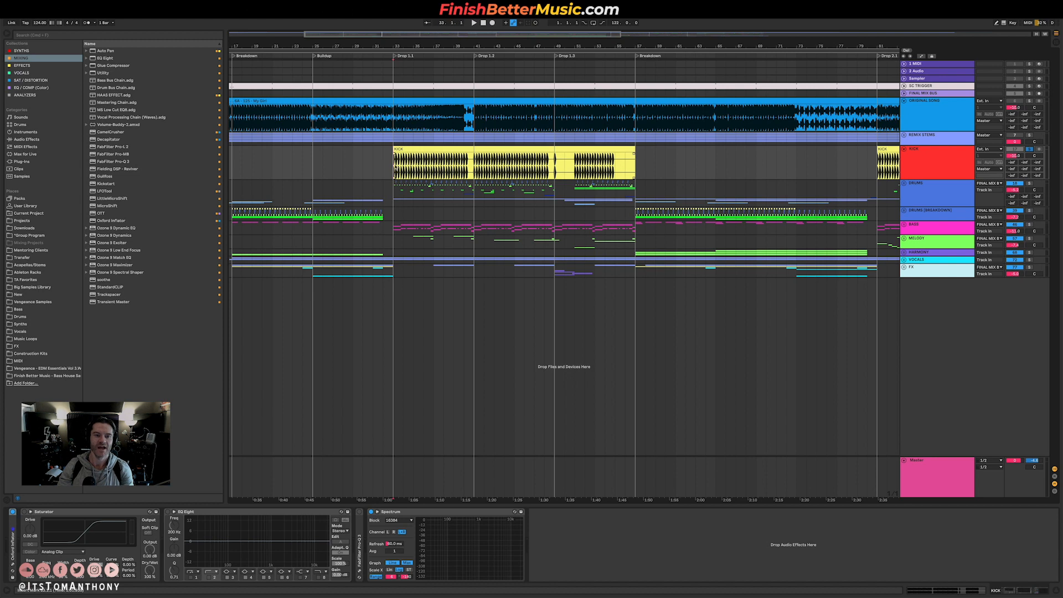
{"action": "key", "text": "space"}
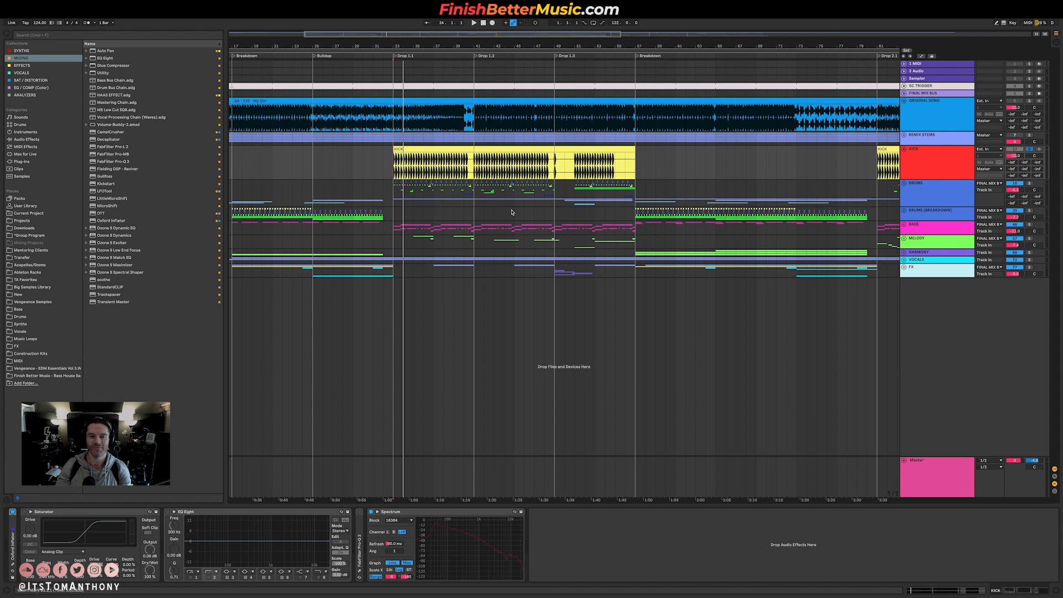
- Unfold the DRUMS group and its nested clap group to show the individual clap layers in Drop 1.1
{"action": "left_click", "coordinate": [953, 188]}
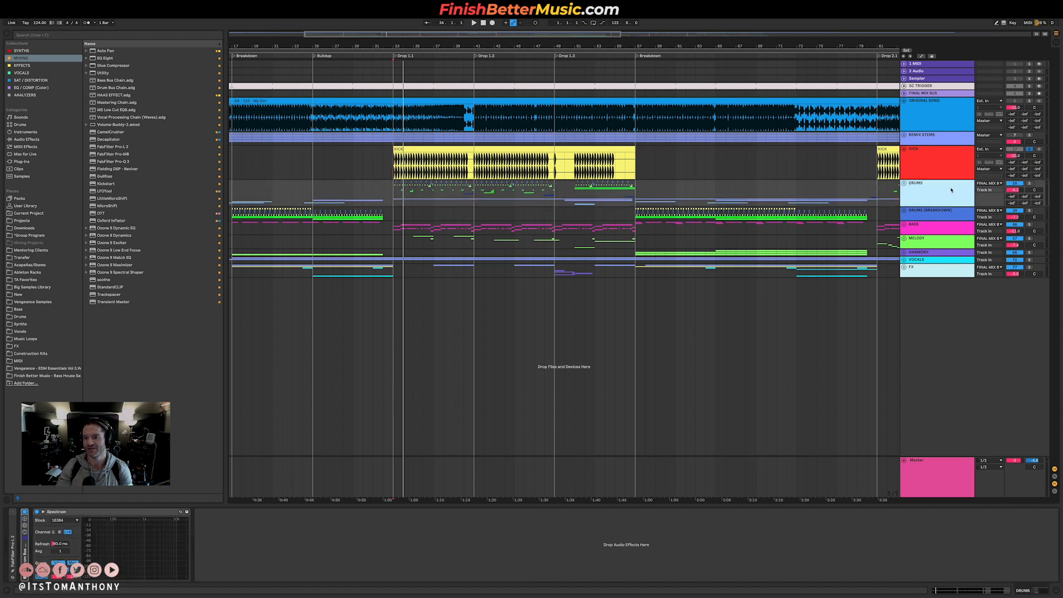
{"action": "left_click", "coordinate": [905, 184]}
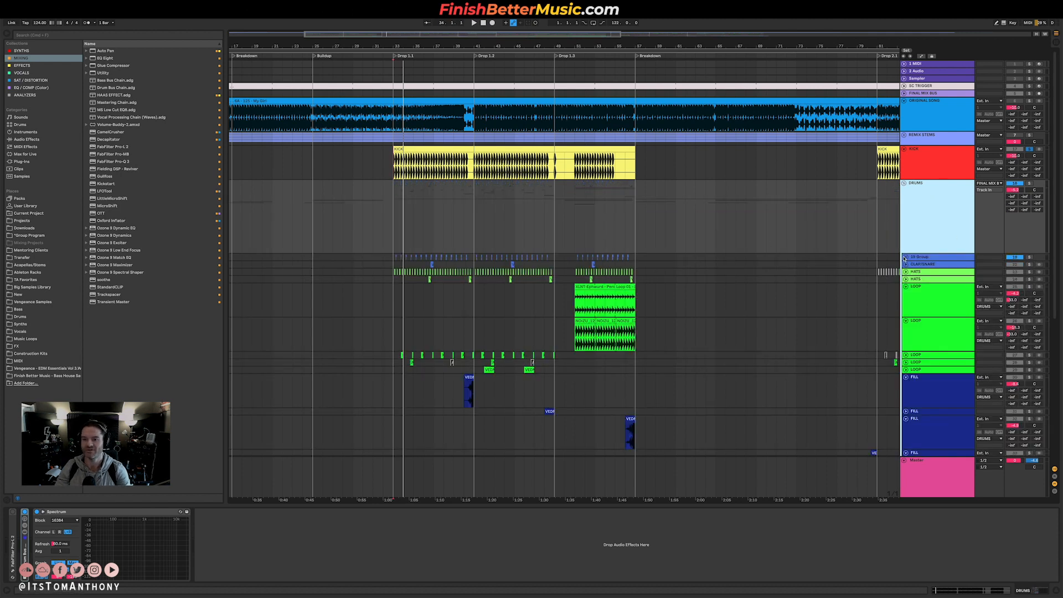
{"action": "left_click", "coordinate": [905, 258]}
{"action": "scroll", "coordinate": [386, 303], "scroll_direction": "up", "scroll_amount": 5}
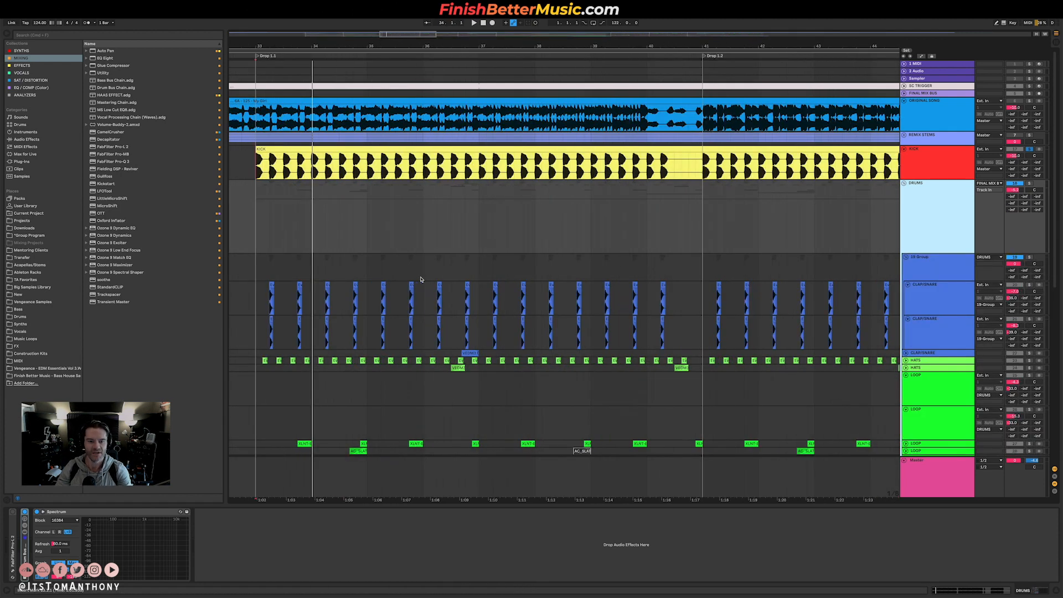
- Play the two layered CLAP/SNARE tracks together in Drop 1.1, and audition each layer separately
{"action": "left_click", "coordinate": [388, 299]}
{"action": "key", "text": "space"}
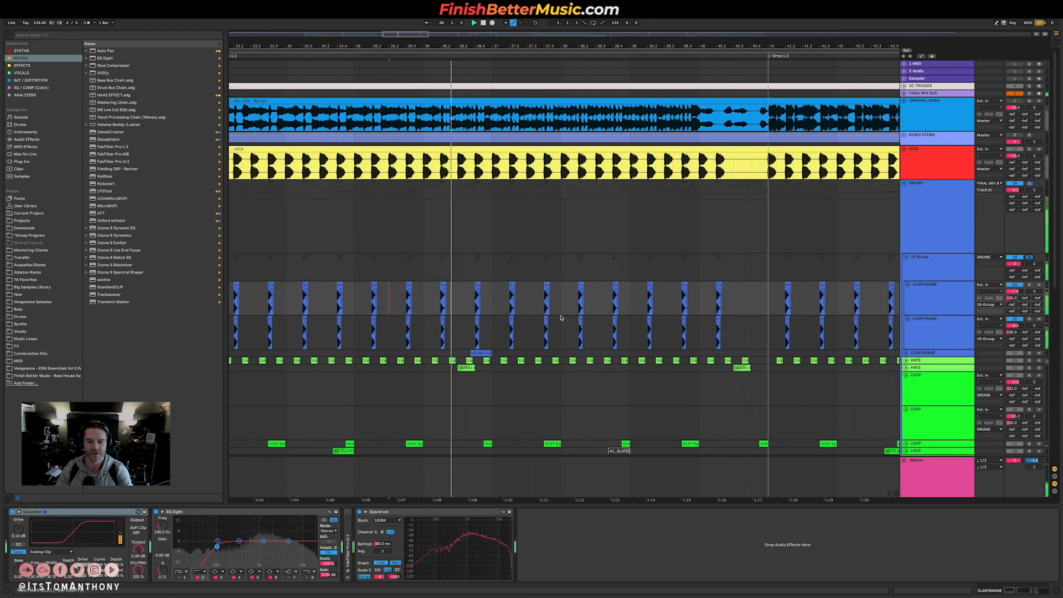
{"action": "key", "text": "space"}
{"action": "key", "text": "space"}
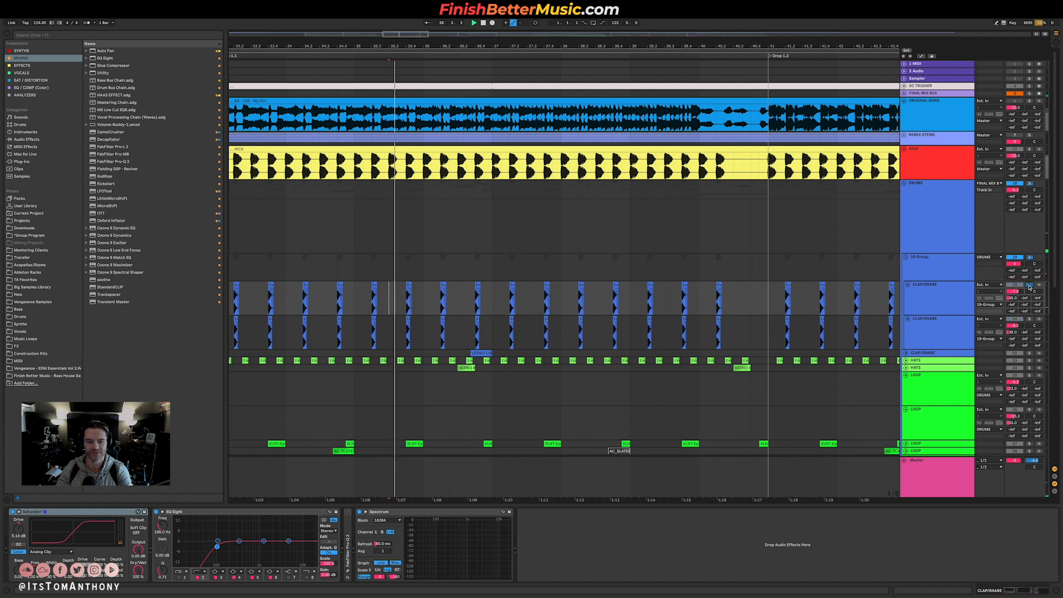
{"action": "key", "text": "space"}
{"action": "key", "text": "space"}
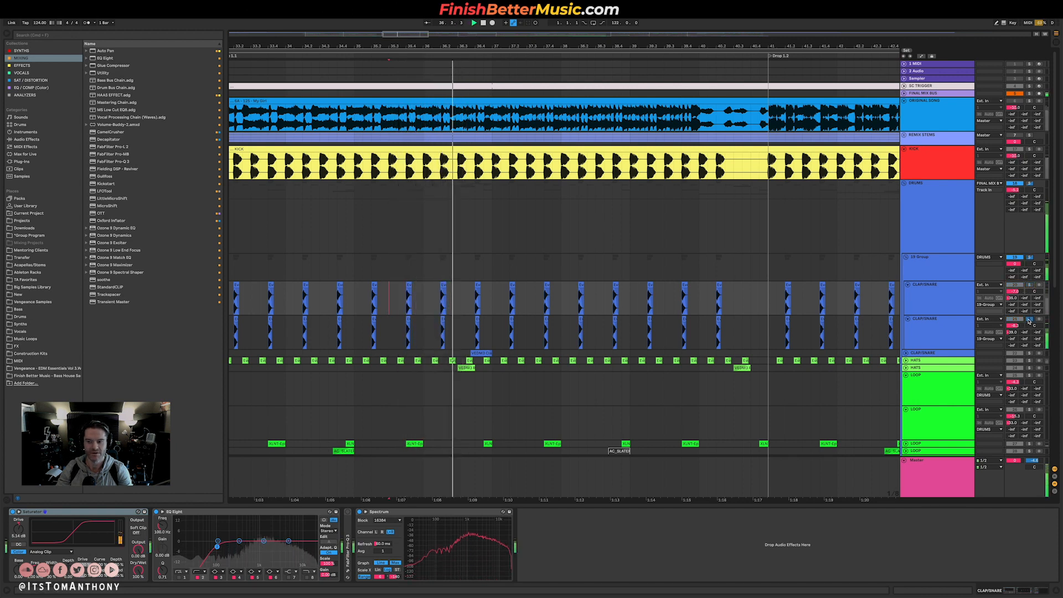
{"action": "key", "text": "space"}
- Unfold the third CLAP/SNARE track and play from just before its first clip in Drop 1.1
{"action": "left_click", "coordinate": [906, 353]}
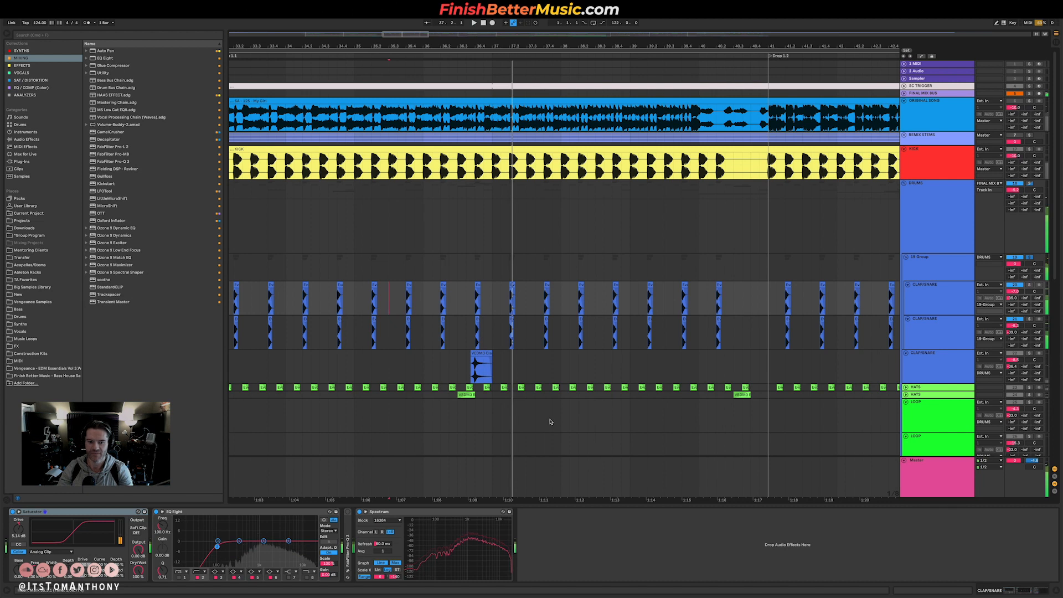
{"action": "left_click", "coordinate": [450, 374]}
{"action": "key", "text": "space"}
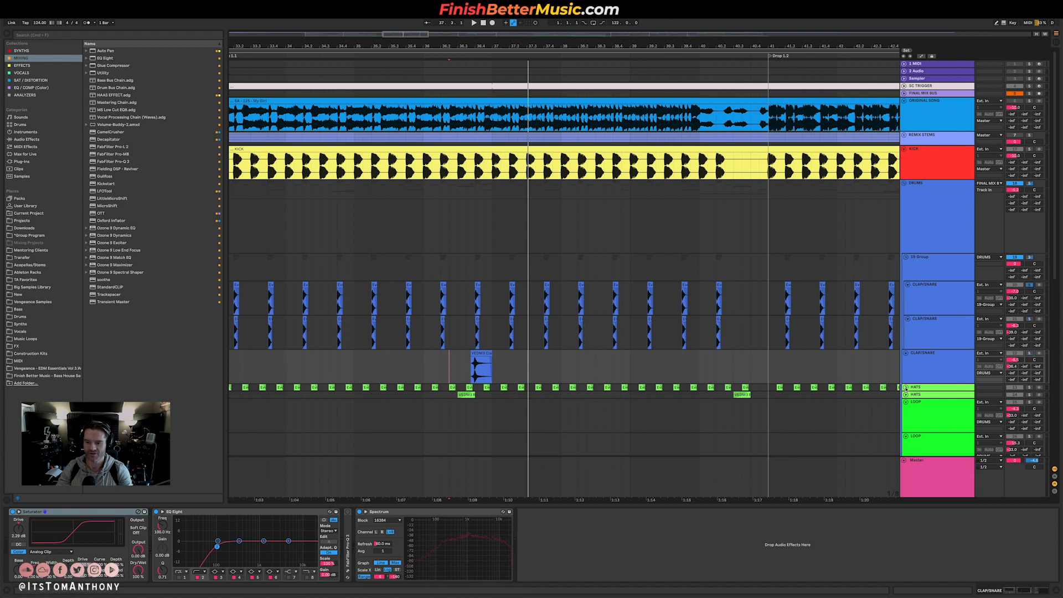
- Unfold the first HATS track, play it, and examine the start and fade-out of an open hat clip up close
{"action": "left_click_drag", "start_coordinate": [896, 391], "coordinate": [378, 412]}
{"action": "key", "text": "space"}
{"action": "left_click", "coordinate": [370, 410]}
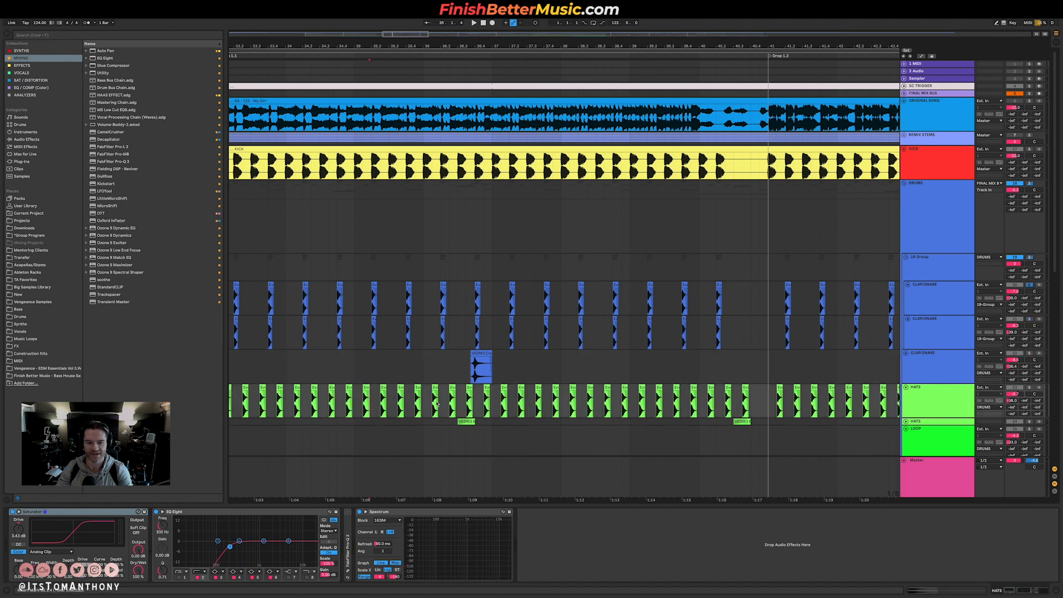
{"action": "scroll", "coordinate": [435, 399], "scroll_direction": "up", "scroll_amount": 15}
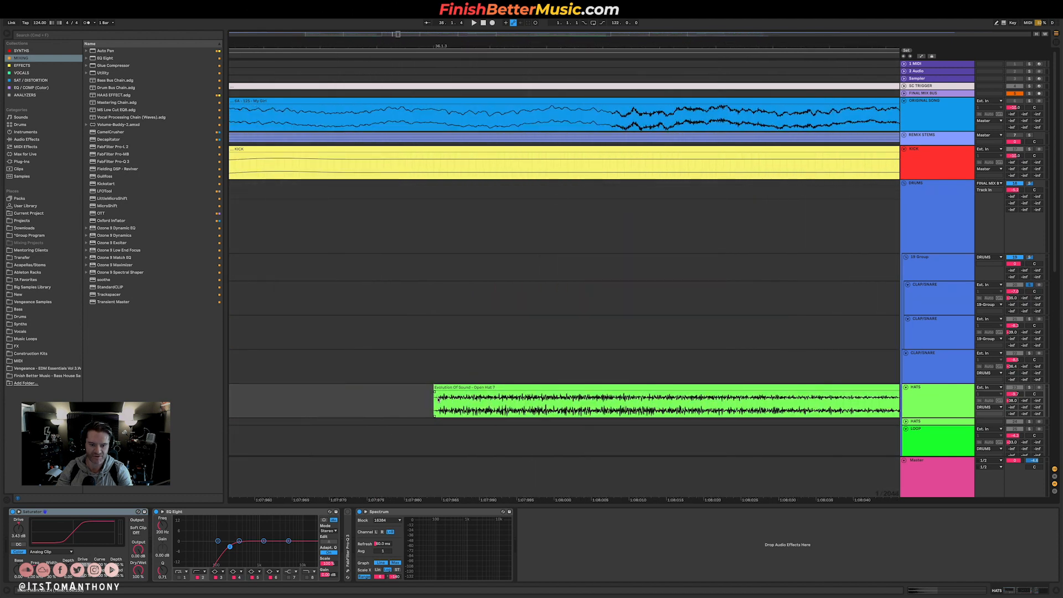
{"action": "scroll", "coordinate": [439, 399], "scroll_direction": "down", "scroll_amount": 5}
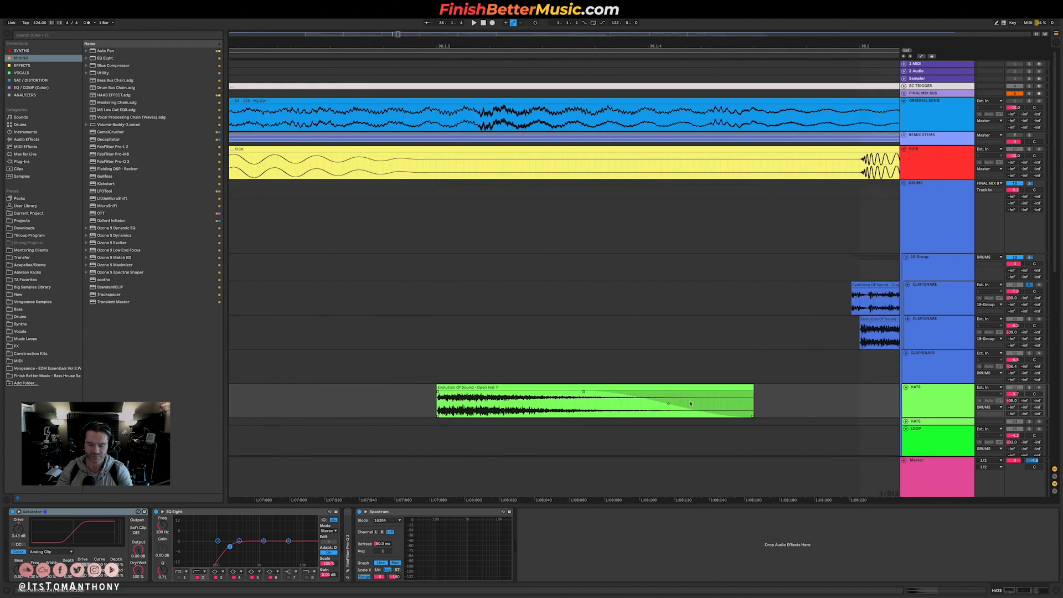
{"action": "scroll", "coordinate": [501, 387], "scroll_direction": "down", "scroll_amount": 10}
{"action": "scroll", "coordinate": [501, 388], "scroll_direction": "down", "scroll_amount": 1}
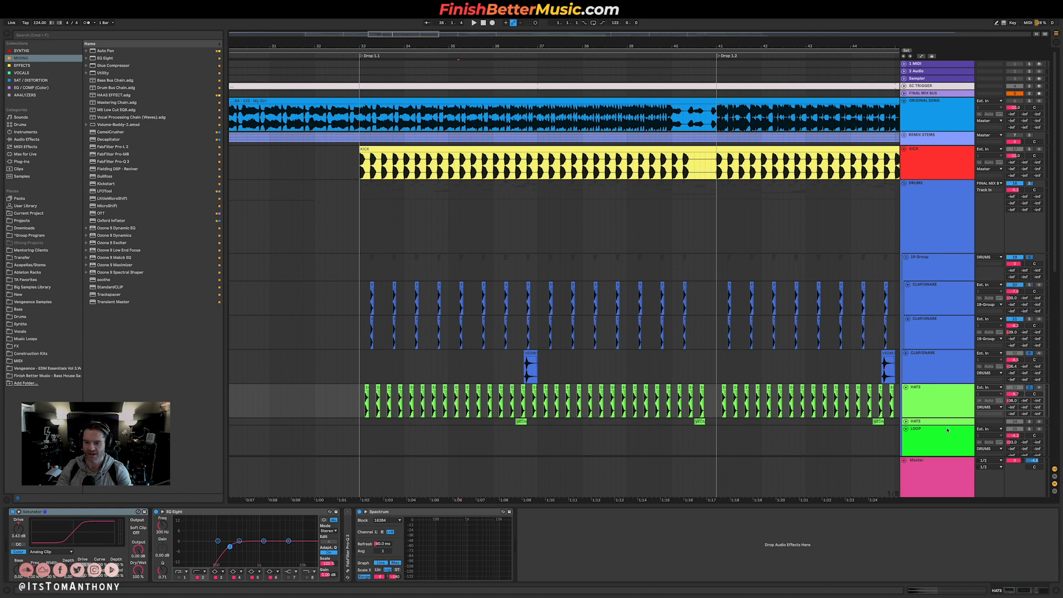
- Unfold the second HATS track and play the drums from shortly before its first clip in Drop 1.1
{"action": "left_click", "coordinate": [906, 423]}
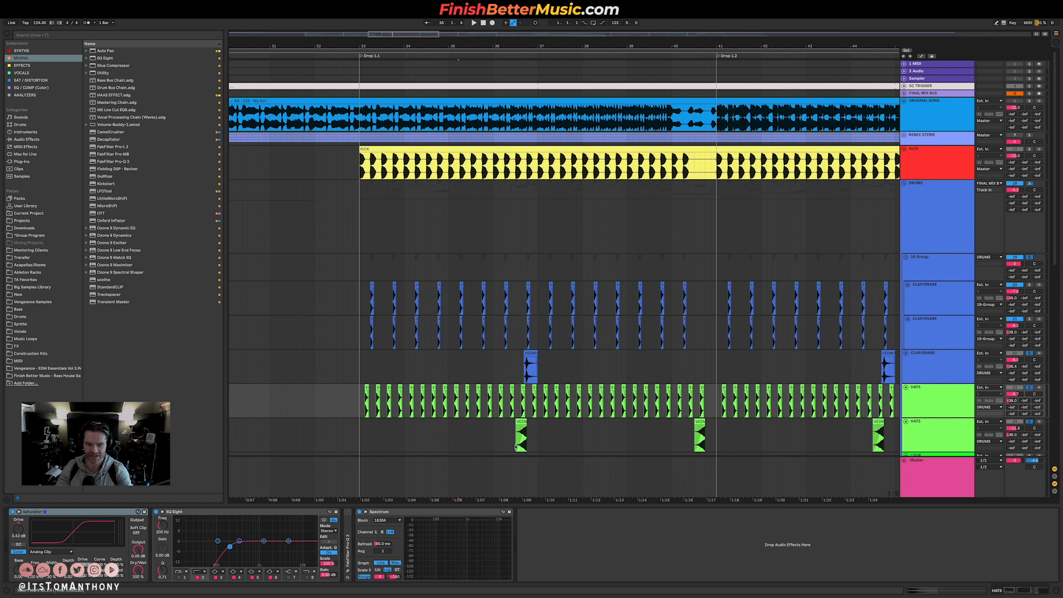
{"action": "left_click", "coordinate": [486, 439]}
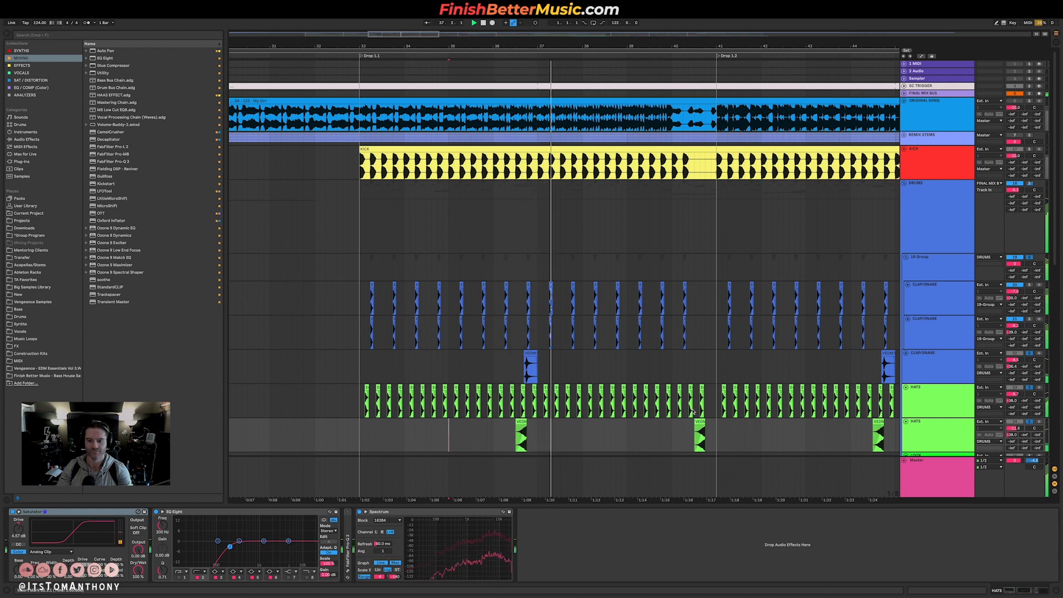
- Unfold the LOOP track with the short repeating clips across Drop 1.1 and play its chopped loop pattern
{"action": "scroll", "coordinate": [601, 415], "scroll_direction": "down", "scroll_amount": 5}
{"action": "scroll", "coordinate": [696, 391], "scroll_direction": "down", "scroll_amount": 3}
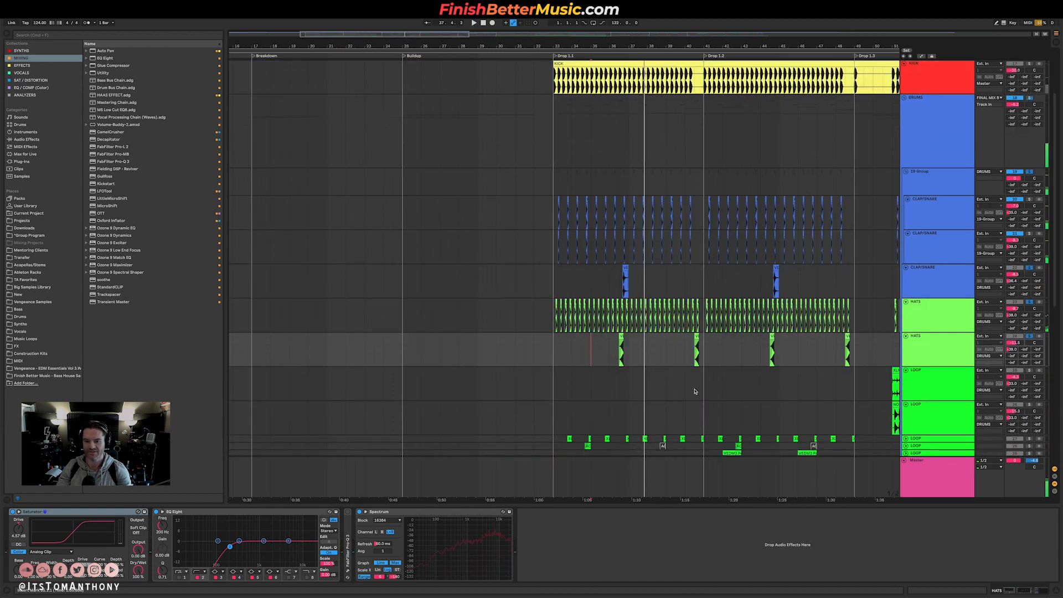
{"action": "scroll", "coordinate": [687, 382], "scroll_direction": "right", "scroll_amount": 6}
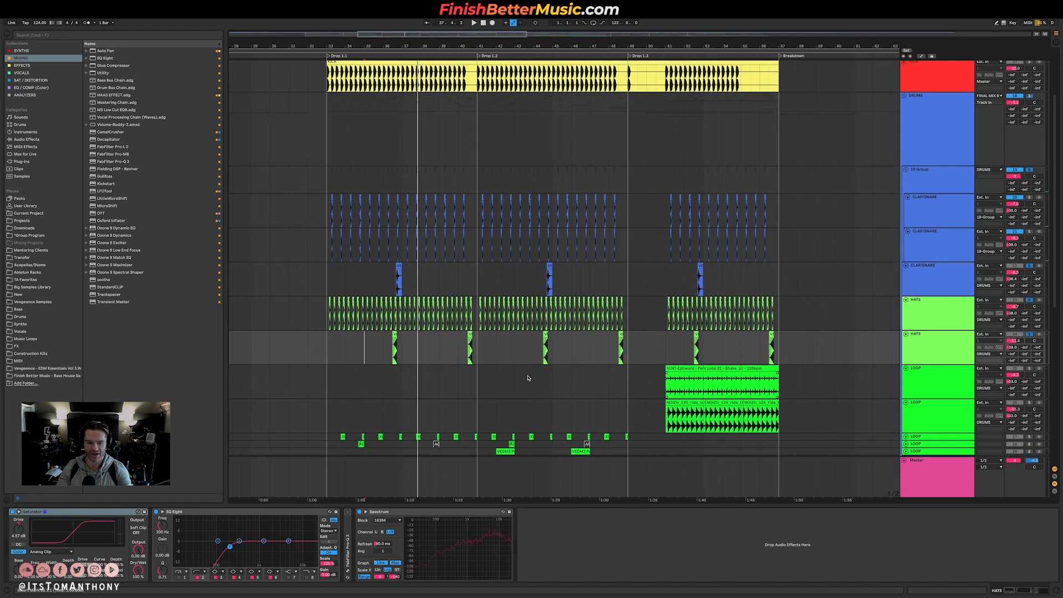
{"action": "scroll", "coordinate": [967, 412], "scroll_direction": "down", "scroll_amount": 3}
{"action": "left_click", "coordinate": [906, 375]}
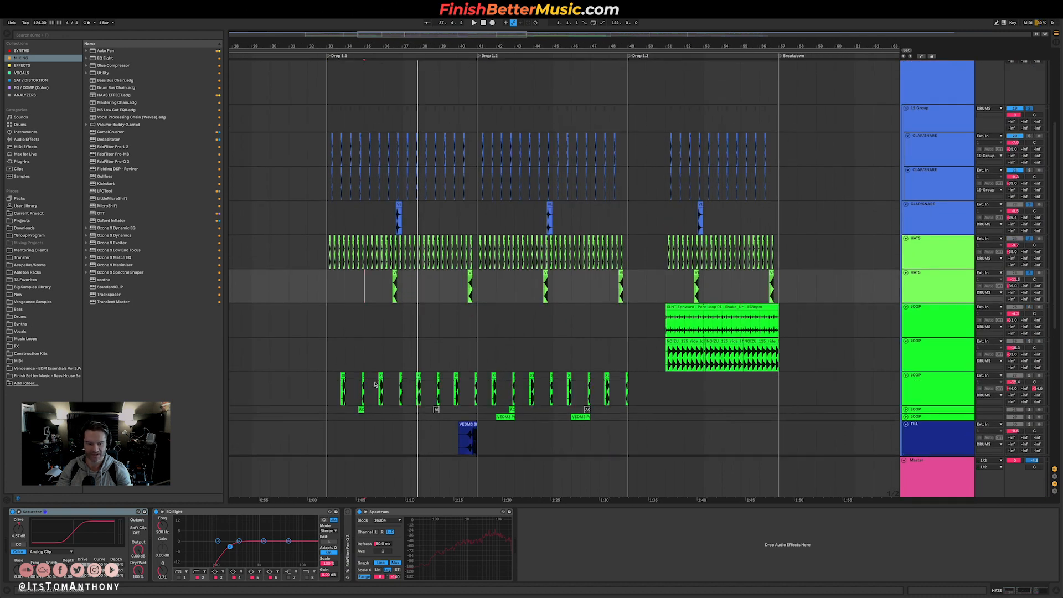
{"action": "scroll", "coordinate": [372, 384], "scroll_direction": "up", "scroll_amount": 5}
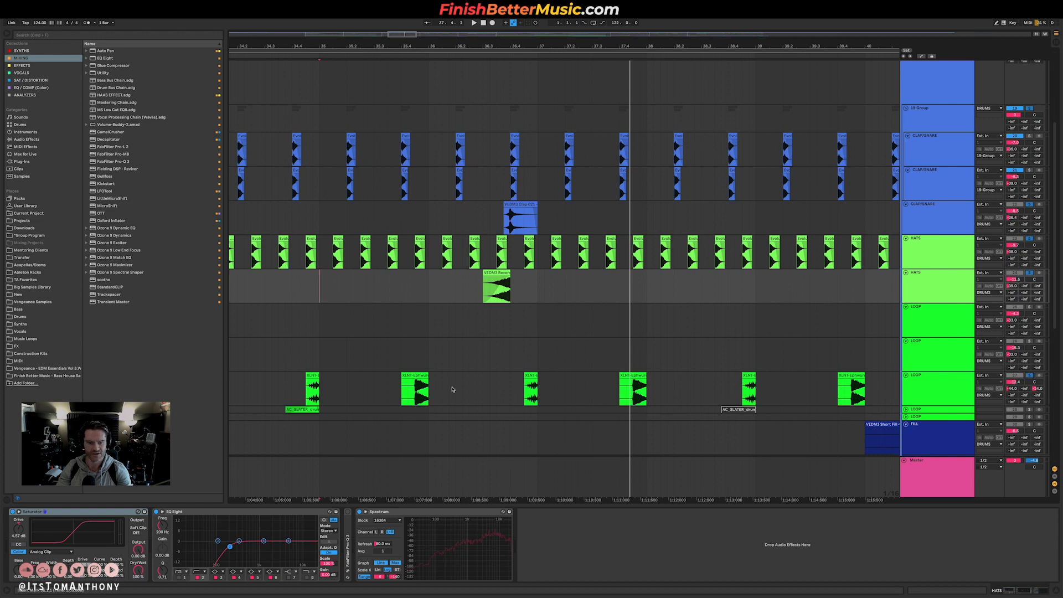
{"action": "left_click", "coordinate": [367, 388]}
{"action": "key", "text": "space"}
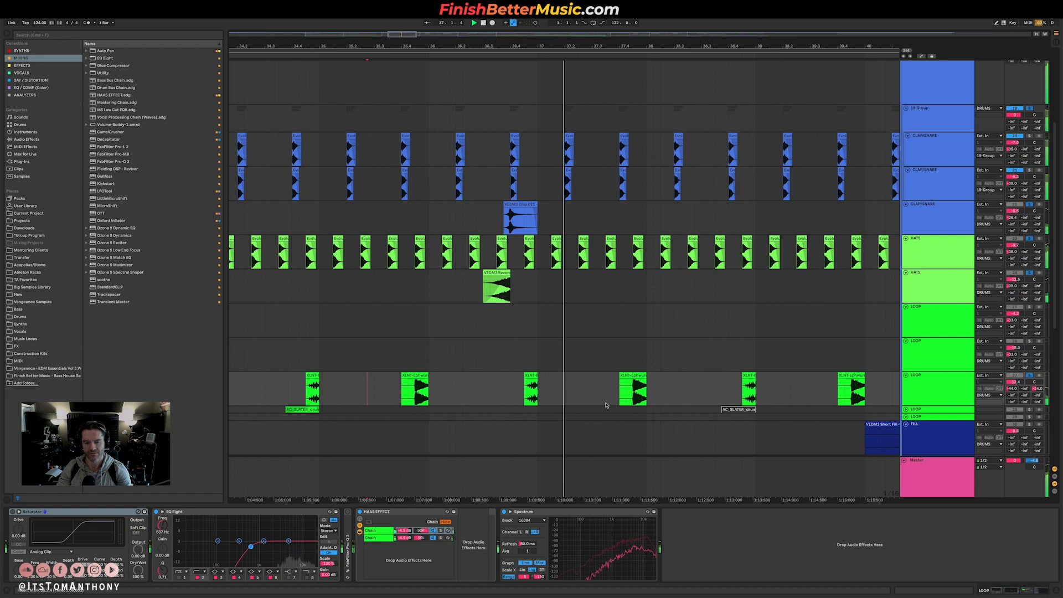
- Unfold the LOOP track holding the AC_SLATER clips and audition it from its first clip in Drop 1.1
{"action": "scroll", "coordinate": [624, 404], "scroll_direction": "down", "scroll_amount": 2}
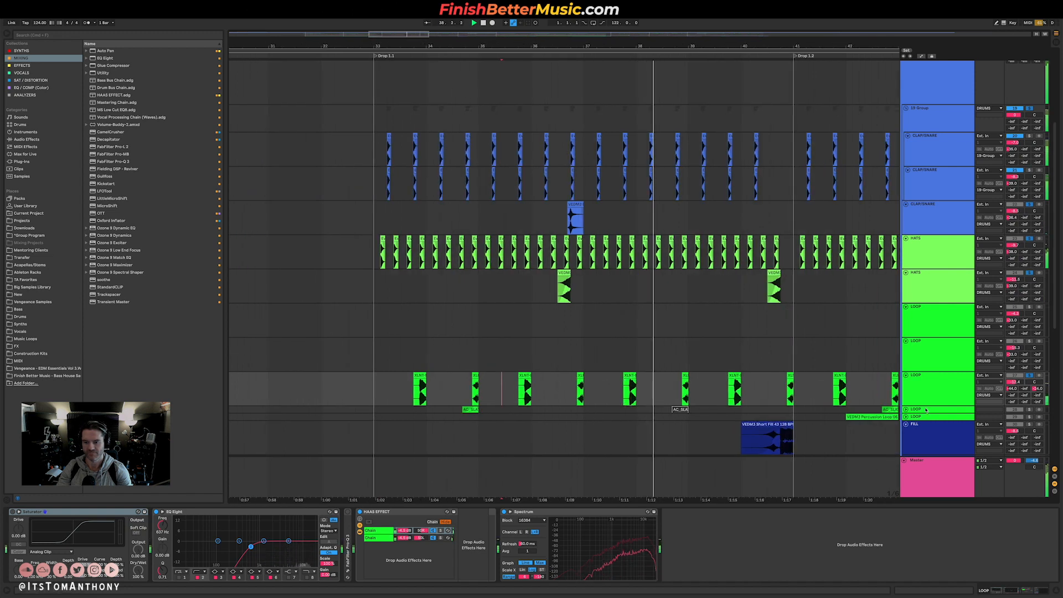
{"action": "left_click", "coordinate": [907, 410]}
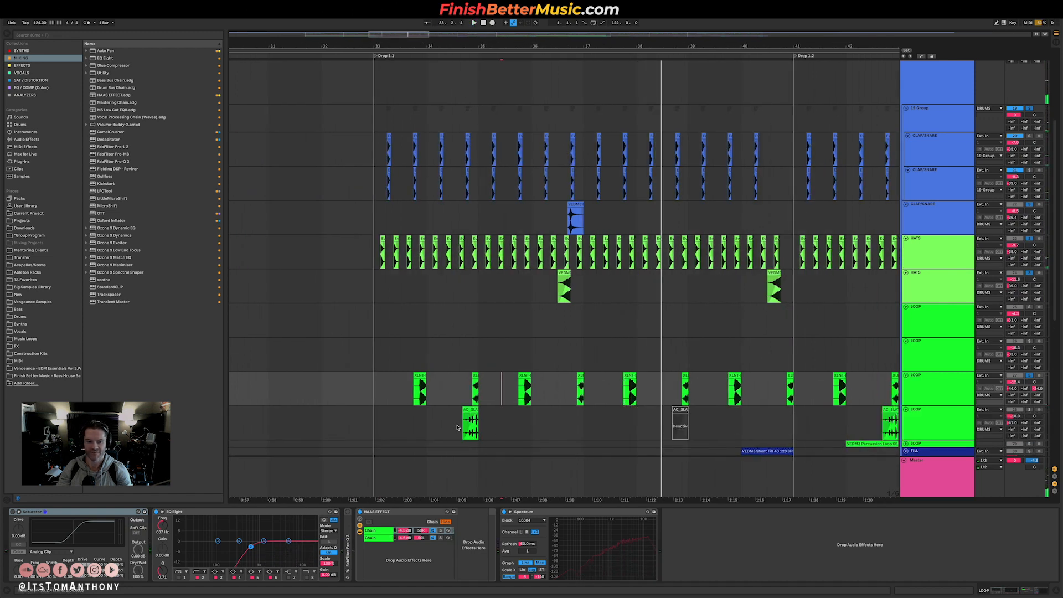
{"action": "left_click", "coordinate": [461, 427]}
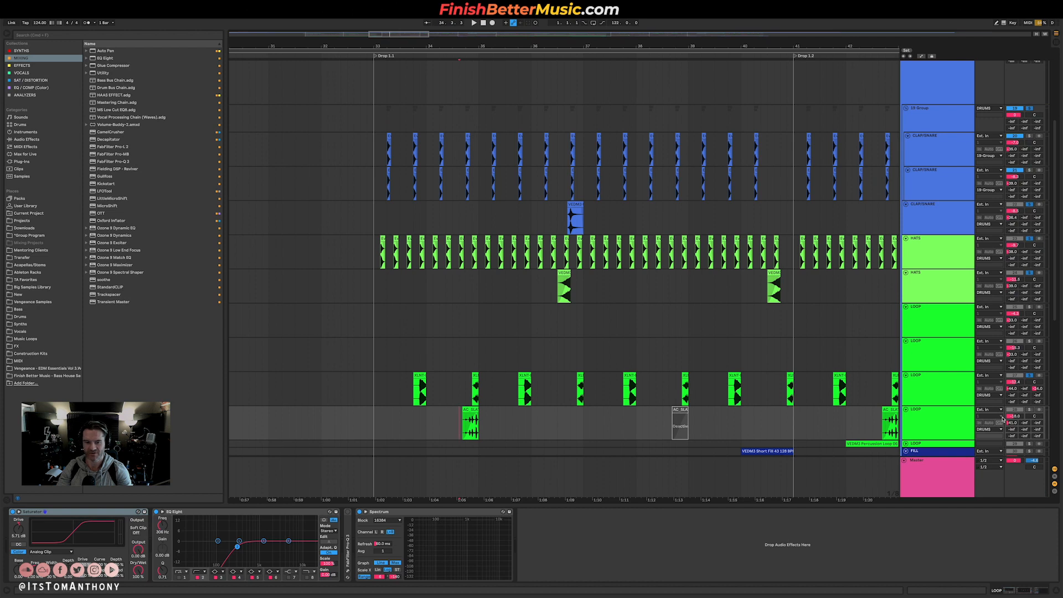
{"action": "key", "text": "space"}
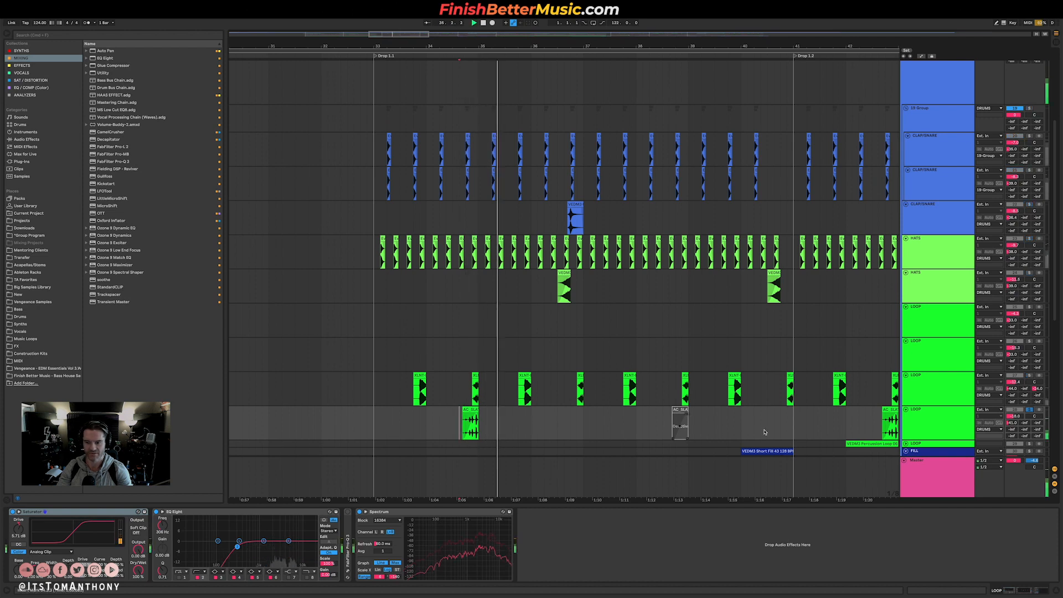
- Play all the drum layers together from near the start of Drop 1.1
{"action": "scroll", "coordinate": [1036, 86], "scroll_direction": "up", "scroll_amount": 2}
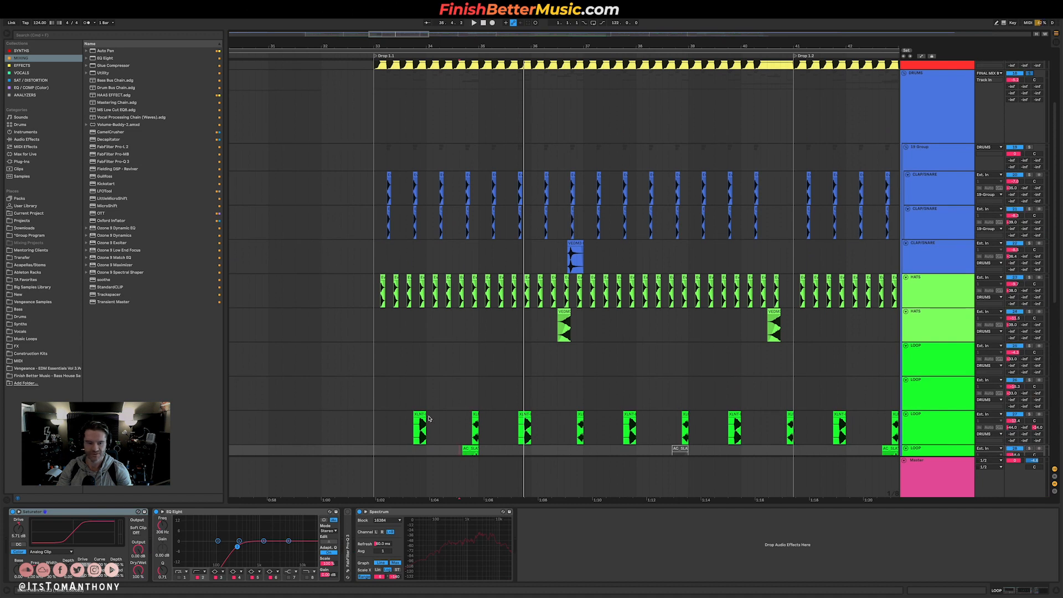
{"action": "scroll", "coordinate": [428, 418], "scroll_direction": "down", "scroll_amount": 2}
{"action": "left_click", "coordinate": [414, 419]}
{"action": "key", "text": "space"}
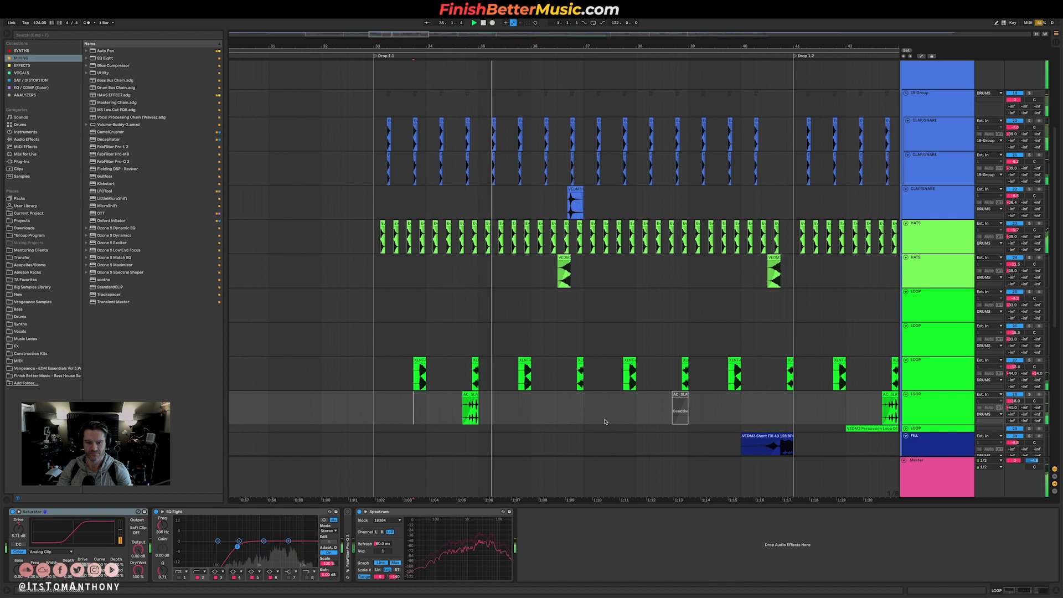
- Unfold the LOOP track holding the VEDM3 Percussion Loop clips and audition it from its first clip in Drop 1.2
{"action": "key", "text": "space"}
{"action": "scroll", "coordinate": [636, 437], "scroll_direction": "right", "scroll_amount": 3}
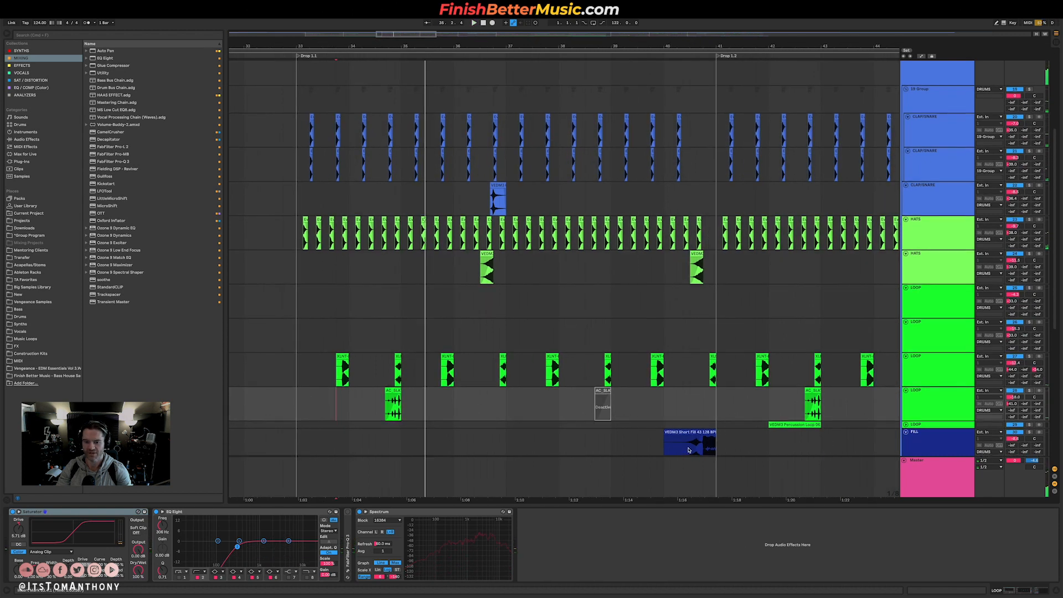
{"action": "scroll", "coordinate": [688, 451], "scroll_direction": "down", "scroll_amount": 3}
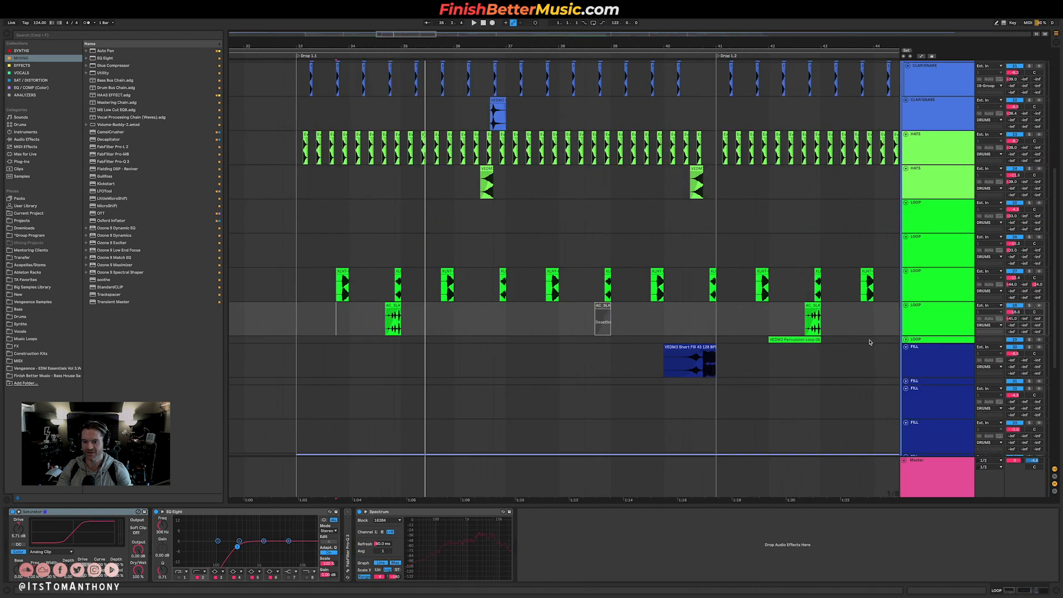
{"action": "left_click", "coordinate": [906, 339]}
{"action": "scroll", "coordinate": [761, 353], "scroll_direction": "down", "scroll_amount": 5}
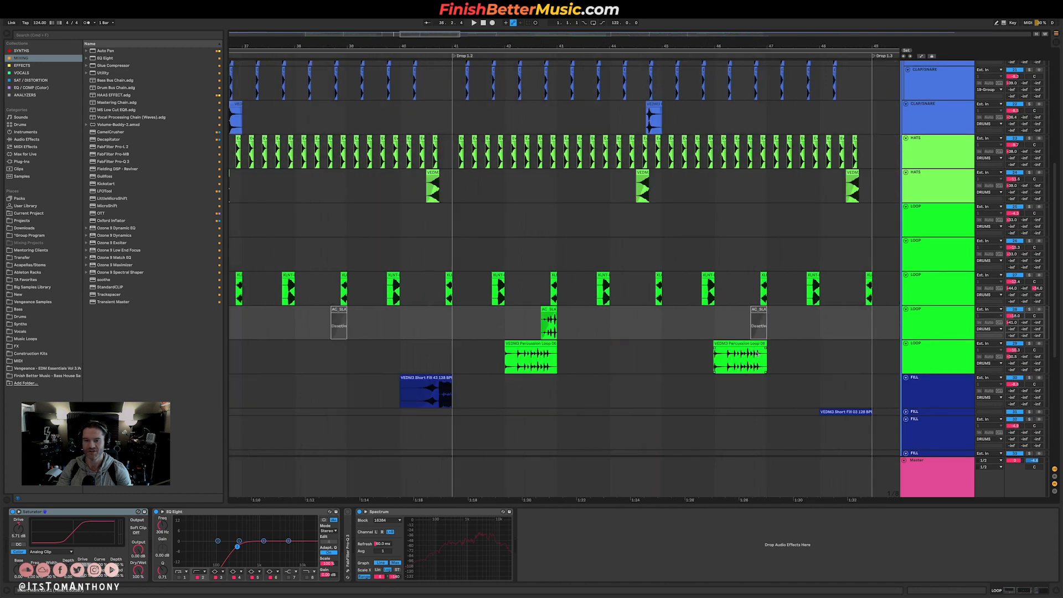
{"action": "scroll", "coordinate": [527, 358], "scroll_direction": "down", "scroll_amount": 1}
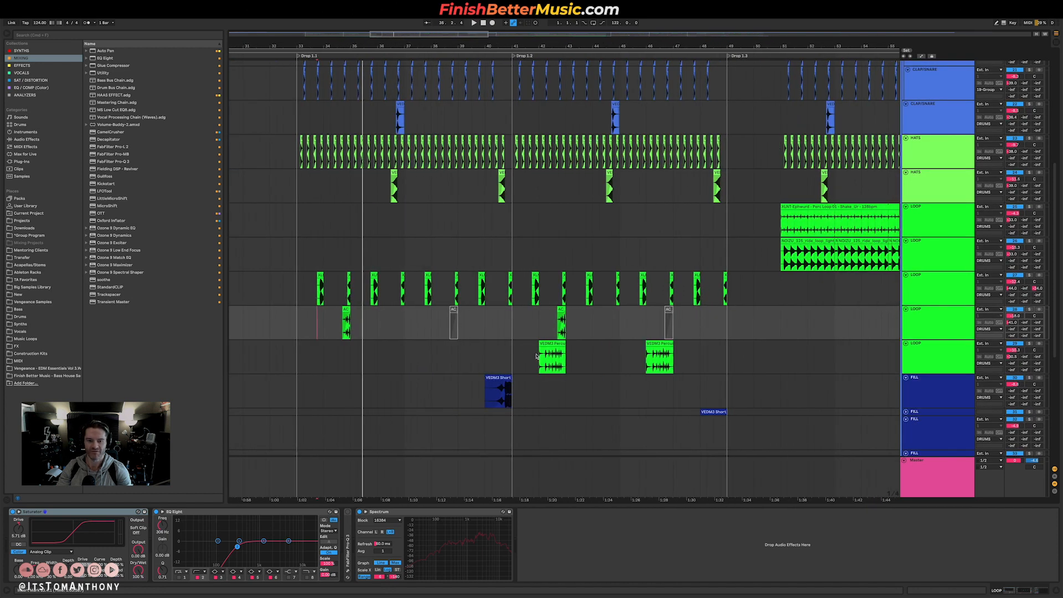
{"action": "left_click", "coordinate": [538, 353]}
{"action": "key", "text": "space"}
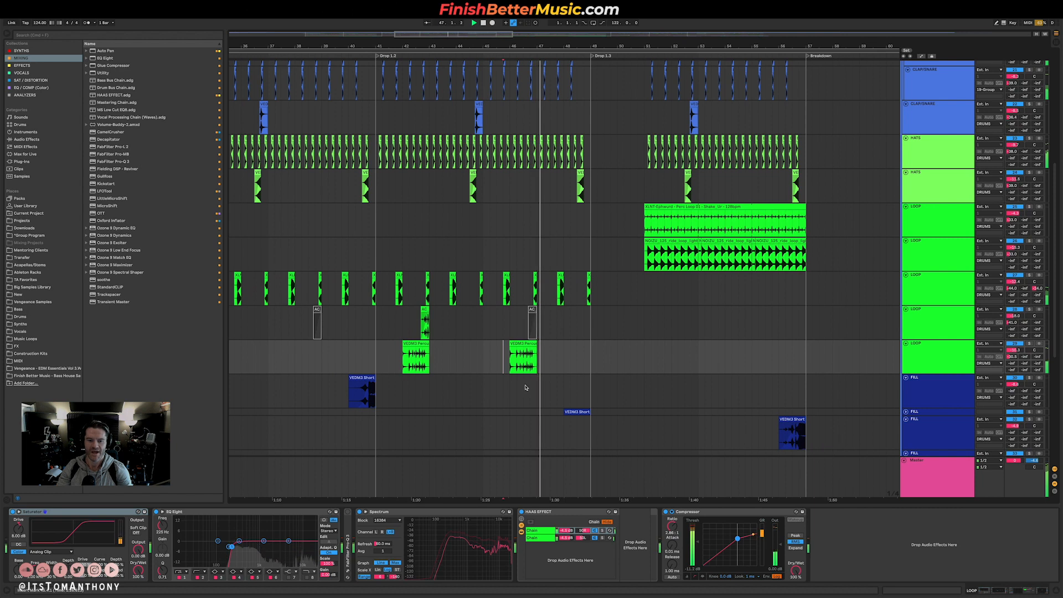
- Play the drums from the start of the shaker and ride loop clips on the upper two LOOP tracks in Drop 1.3
{"action": "scroll", "coordinate": [453, 412], "scroll_direction": "down", "scroll_amount": 5}
{"action": "scroll", "coordinate": [663, 268], "scroll_direction": "up", "scroll_amount": 6}
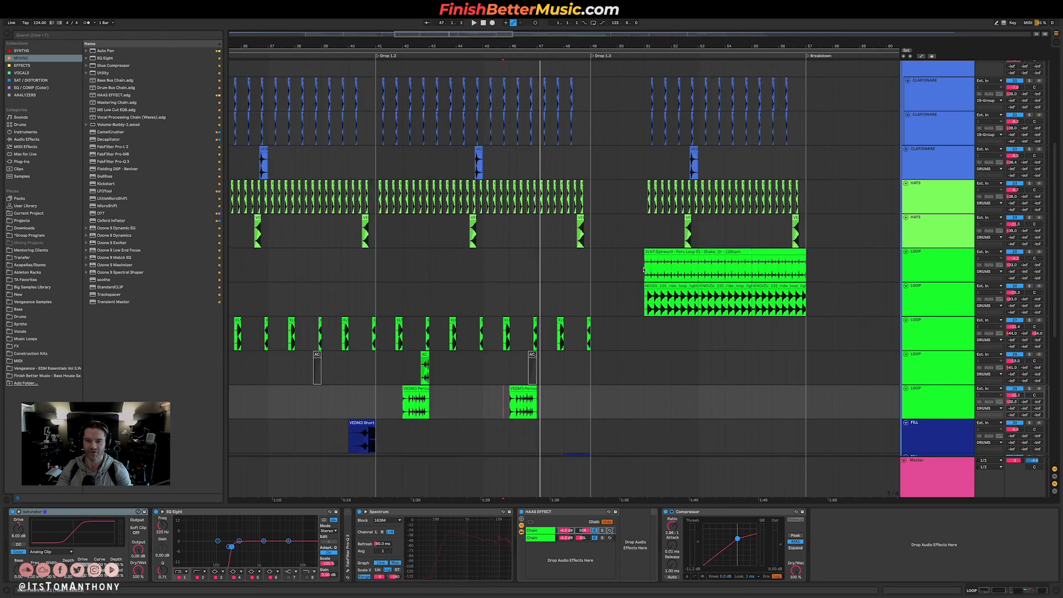
{"action": "left_click", "coordinate": [643, 269]}
{"action": "key", "text": "space"}
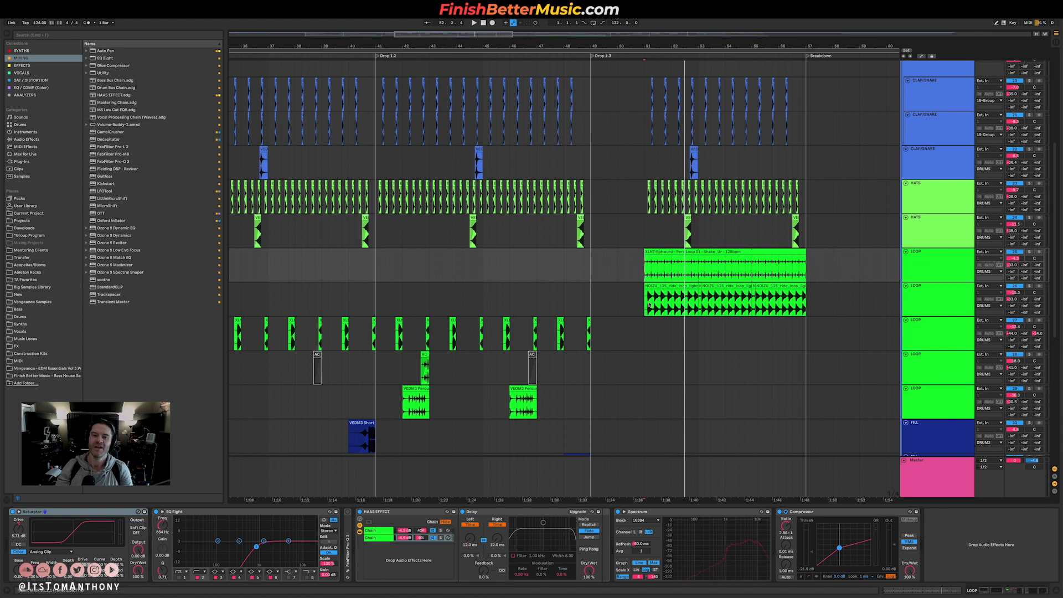
- Collapse the DRUMS group so its individual layers are folded away
{"action": "scroll", "coordinate": [658, 350], "scroll_direction": "up", "scroll_amount": 4}
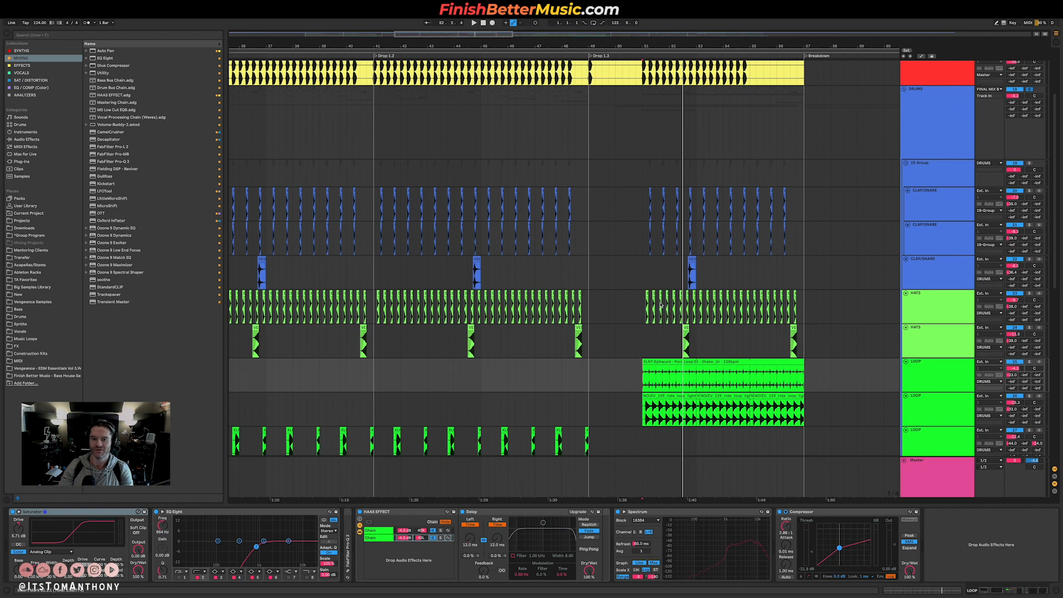
{"action": "scroll", "coordinate": [690, 293], "scroll_direction": "up", "scroll_amount": 5}
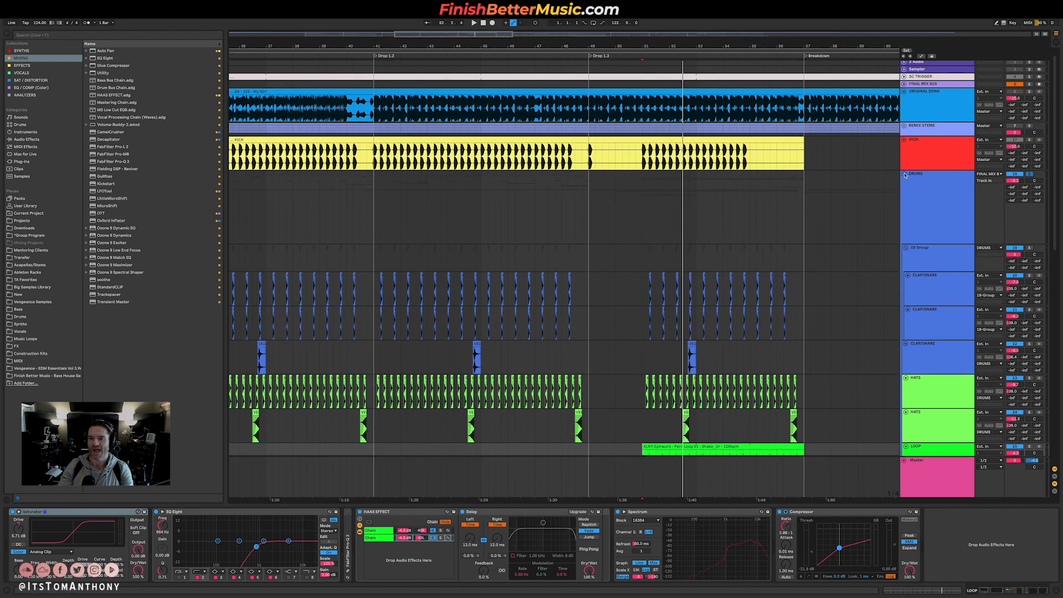
{"action": "key", "text": "alt+u"}
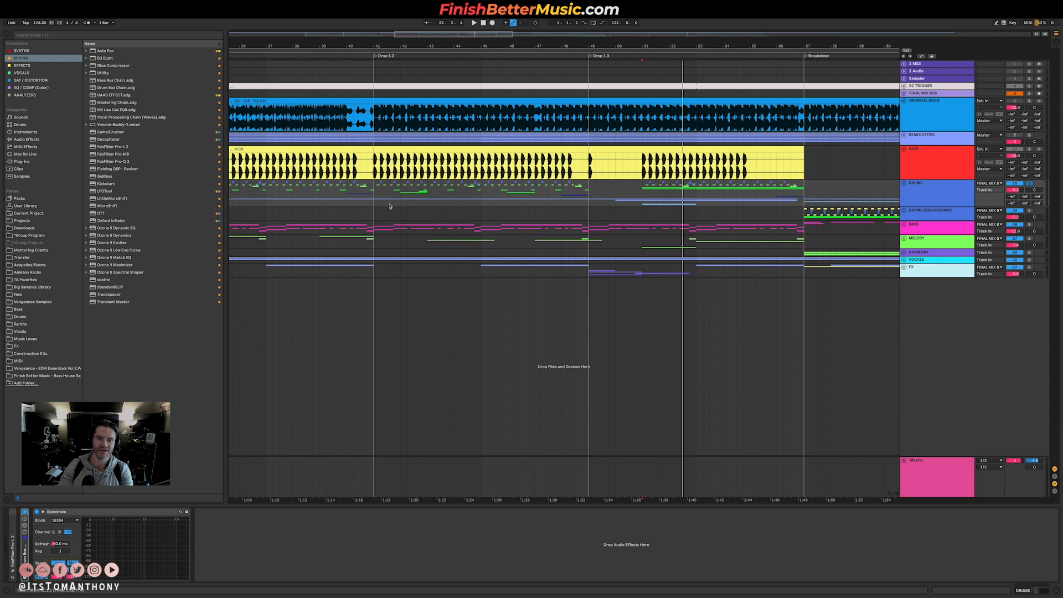
- Bypass the drum bus rack on the DRUMS group, play from the start of Drop 1.2, and re-enable the rack during playback to compare
{"action": "left_click_drag", "start_coordinate": [375, 196], "coordinate": [590, 192]}
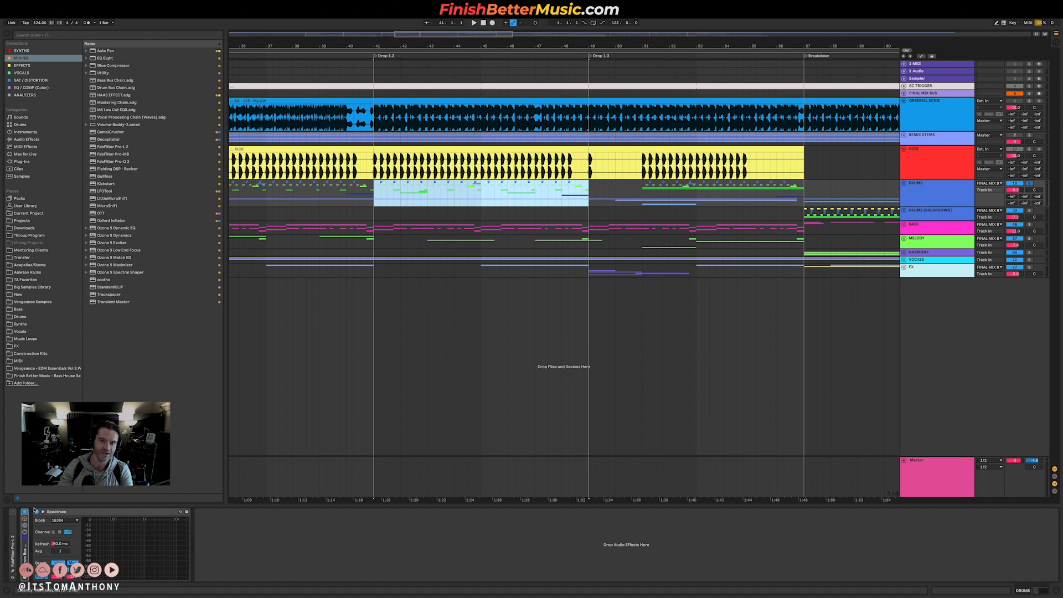
{"action": "left_click", "coordinate": [24, 517]}
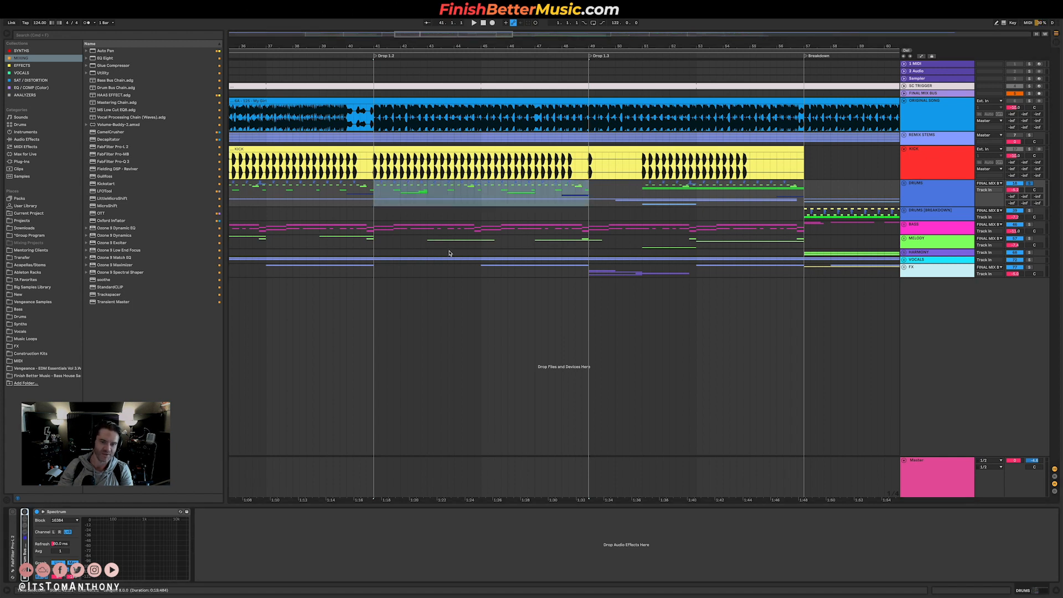
{"action": "left_click", "coordinate": [375, 194]}
{"action": "key", "text": "space"}
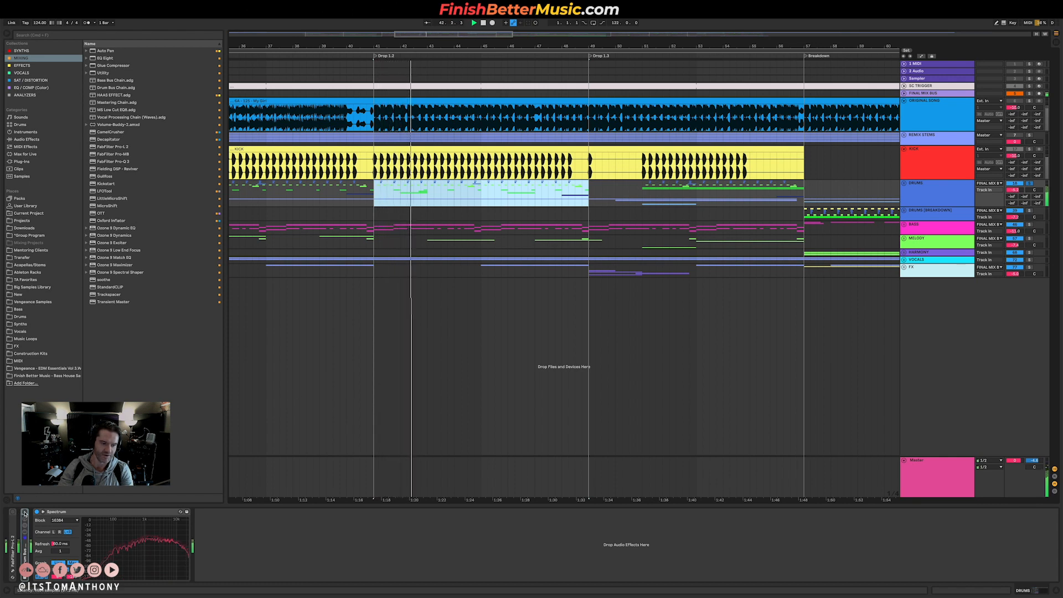
{"action": "left_click", "coordinate": [24, 514]}
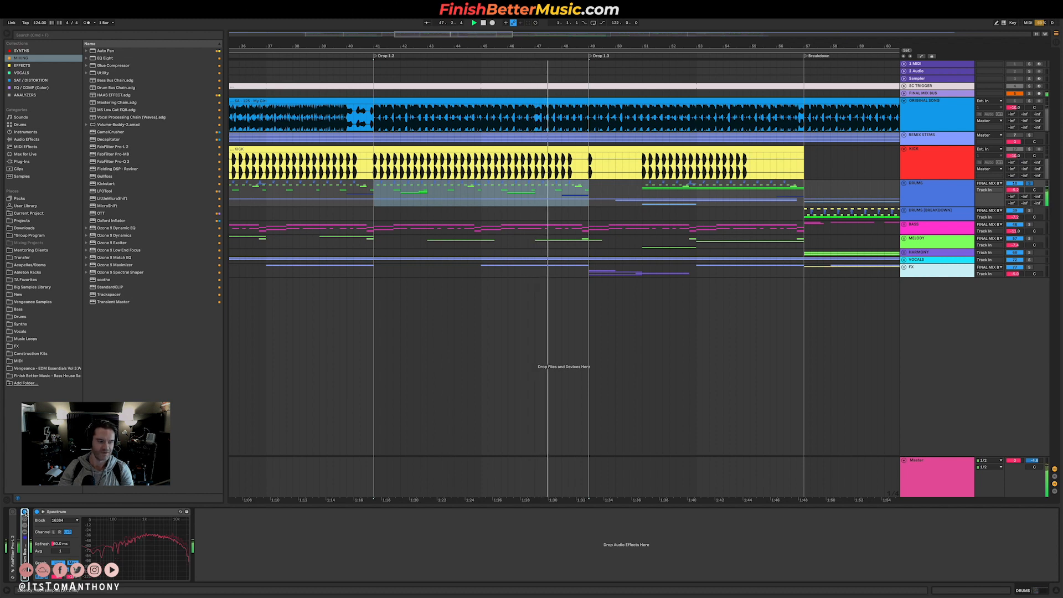
{"action": "key", "text": "space"}
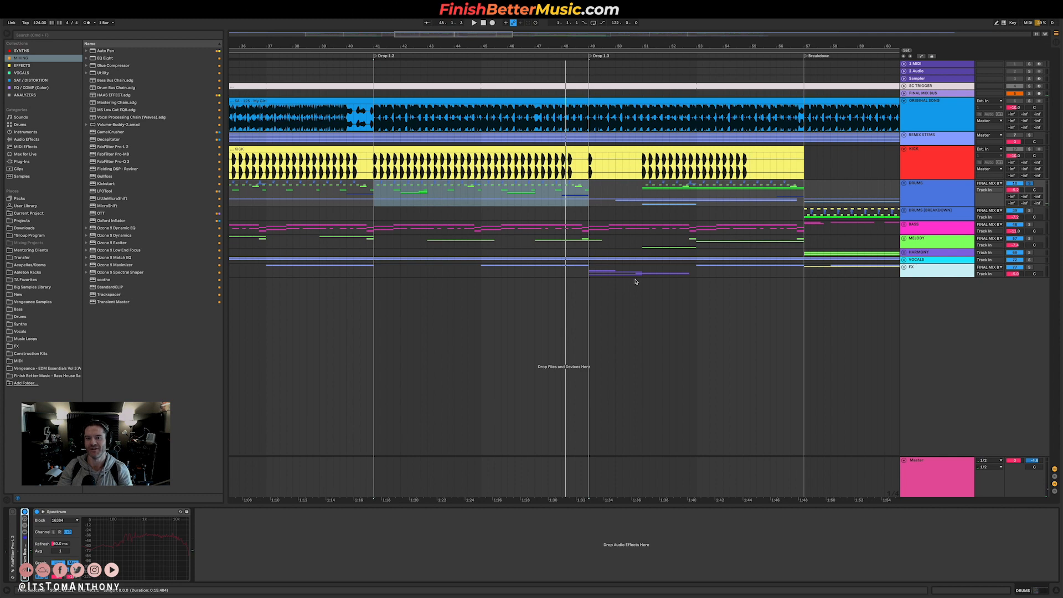
- Unfold the BASS group and bring its Sylenth and Serum clips around Drop 1.1 into view
{"action": "scroll", "coordinate": [502, 220], "scroll_direction": "down", "scroll_amount": 3}
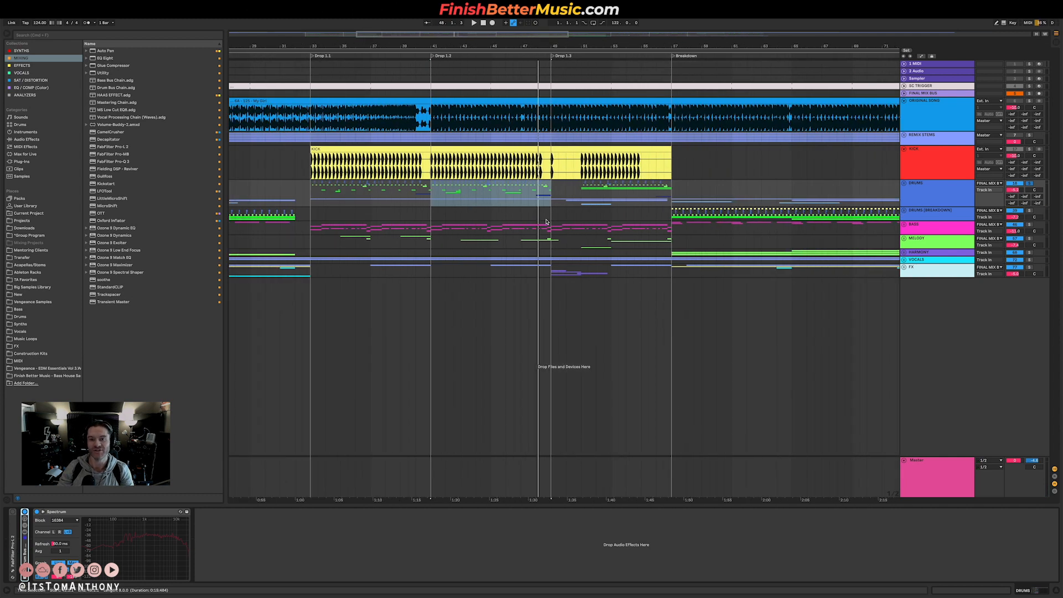
{"action": "scroll", "coordinate": [546, 222], "scroll_direction": "right", "scroll_amount": 3}
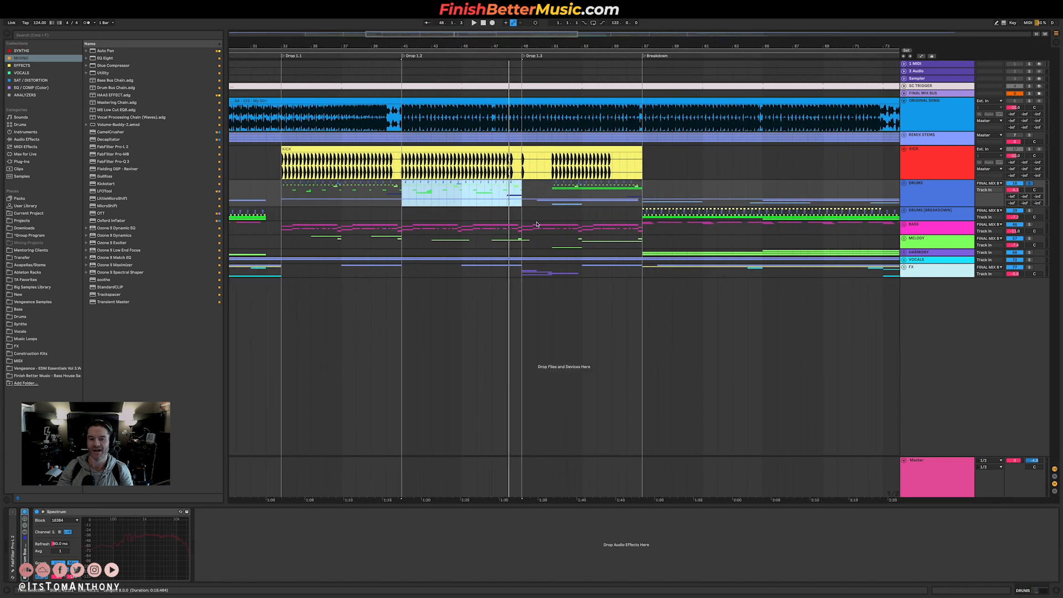
{"action": "left_click", "coordinate": [926, 224]}
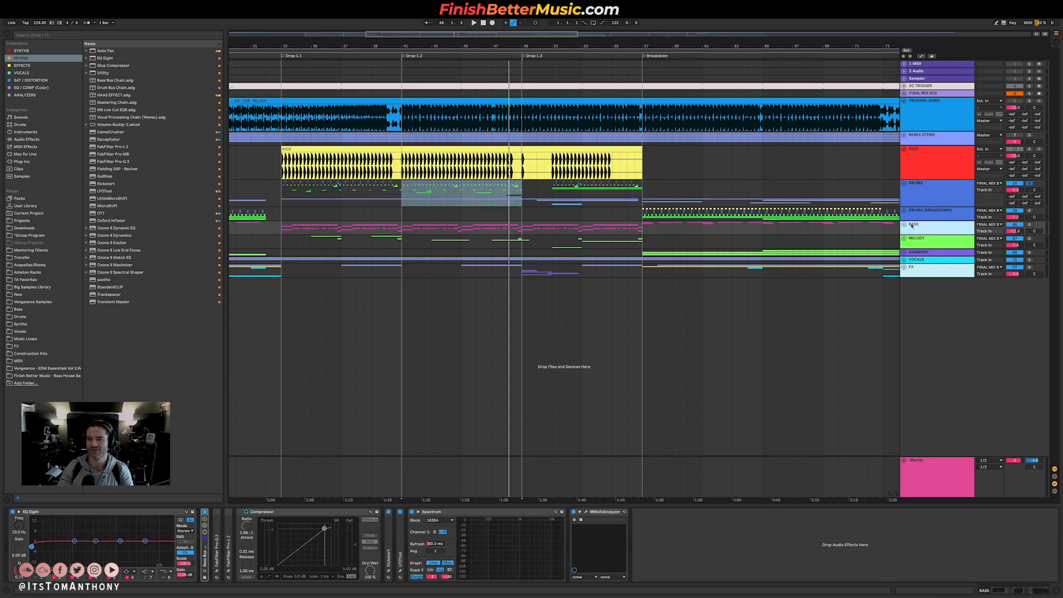
{"action": "left_click", "coordinate": [904, 225]}
{"action": "scroll", "coordinate": [465, 285], "scroll_direction": "left", "scroll_amount": 6}
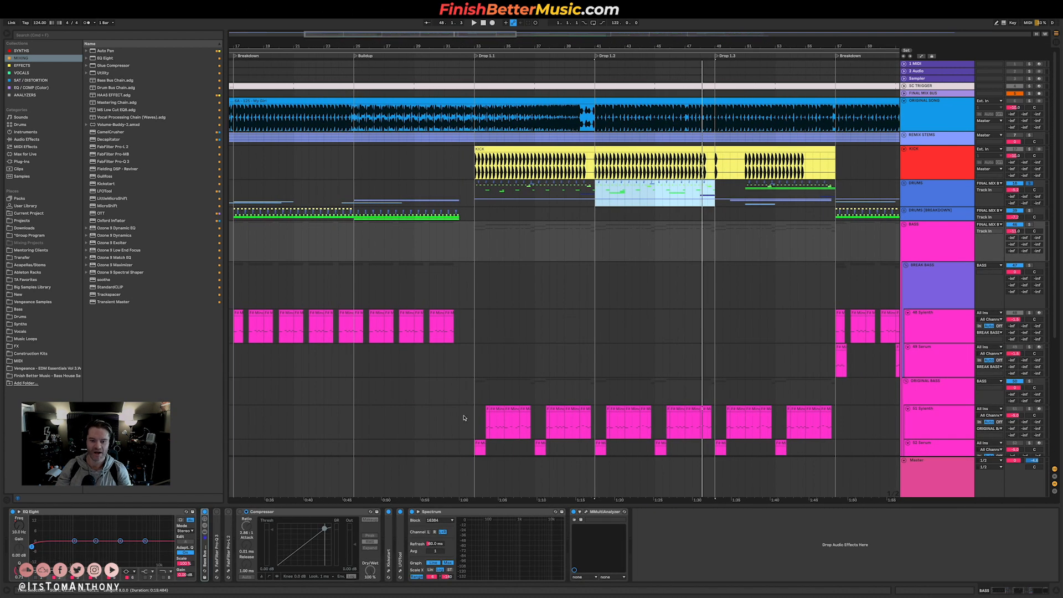
{"action": "scroll", "coordinate": [465, 418], "scroll_direction": "up", "scroll_amount": 4}
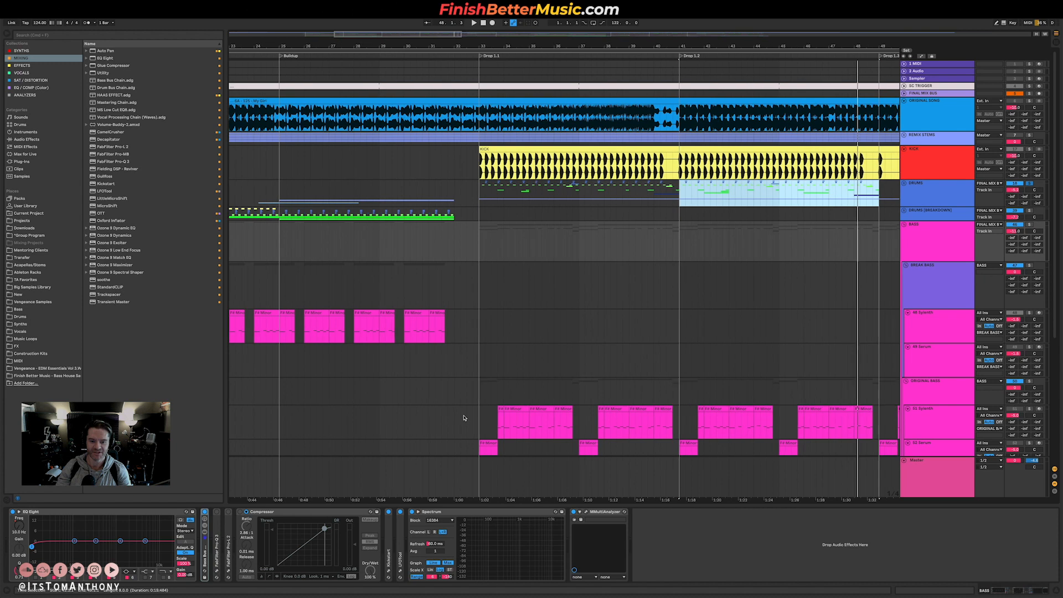
- Open the first Sylenth bass clip in Drop 1.1 to inspect its opening notes, and audition the track soloed
{"action": "double_click", "coordinate": [538, 421]}
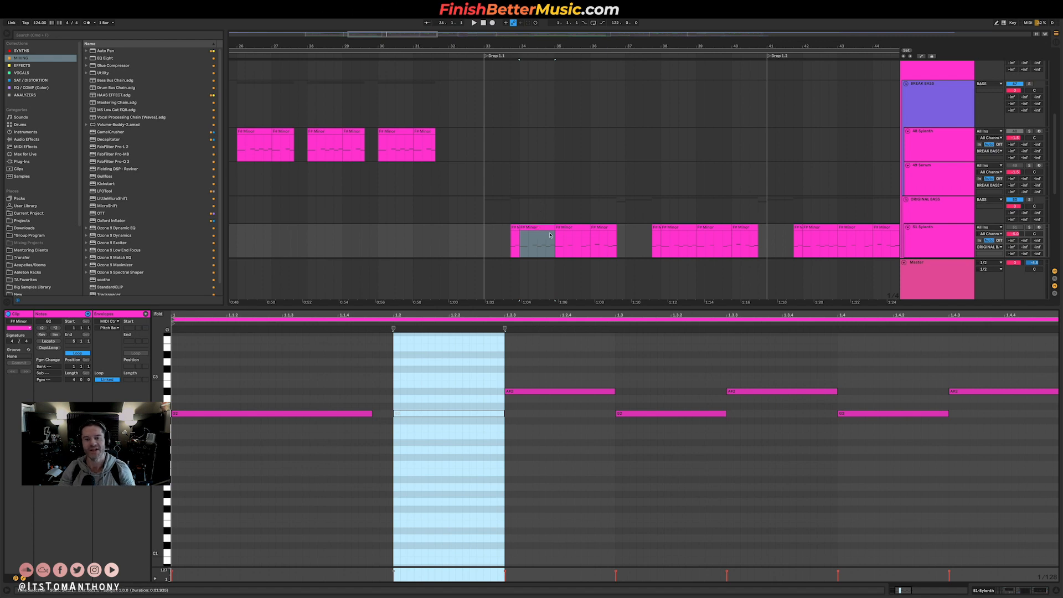
{"action": "left_click", "coordinate": [375, 412]}
{"action": "left_click_drag", "start_coordinate": [197, 357], "coordinate": [653, 450]}
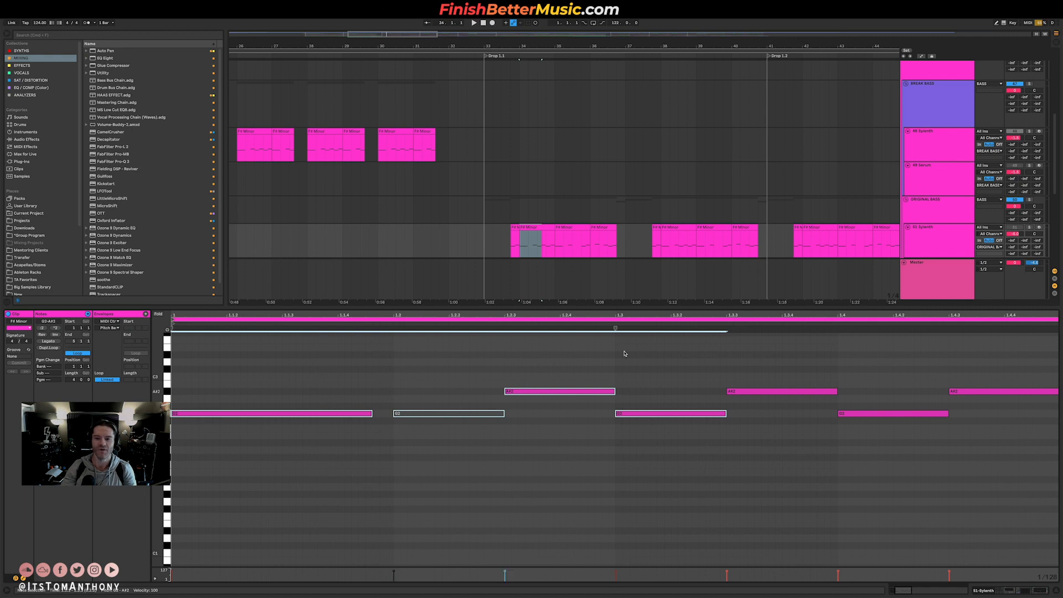
{"action": "key", "text": "super+z"}
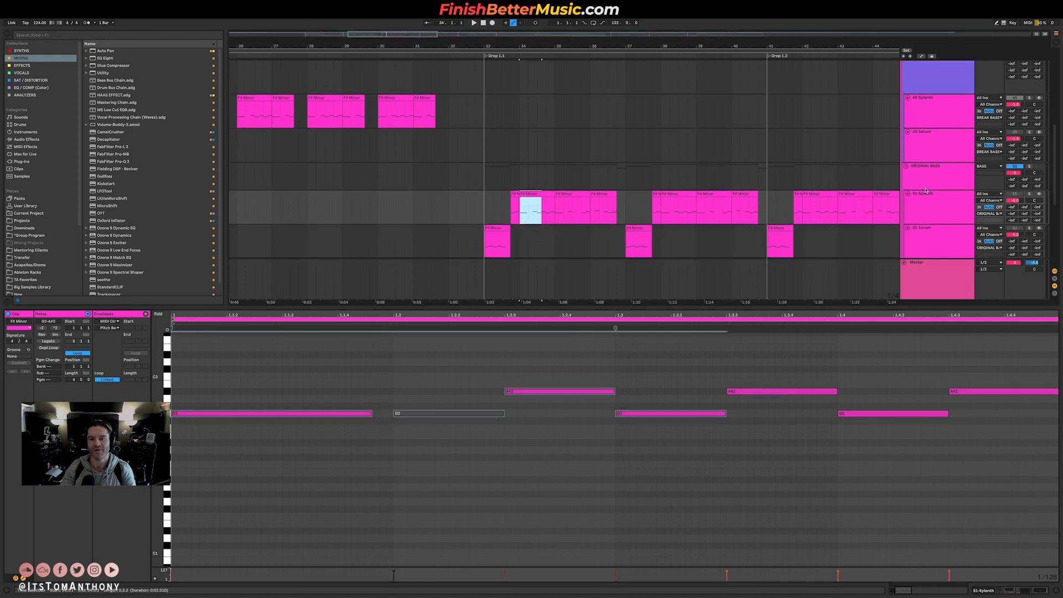
{"action": "left_click", "coordinate": [1029, 194]}
{"action": "key", "text": "space"}
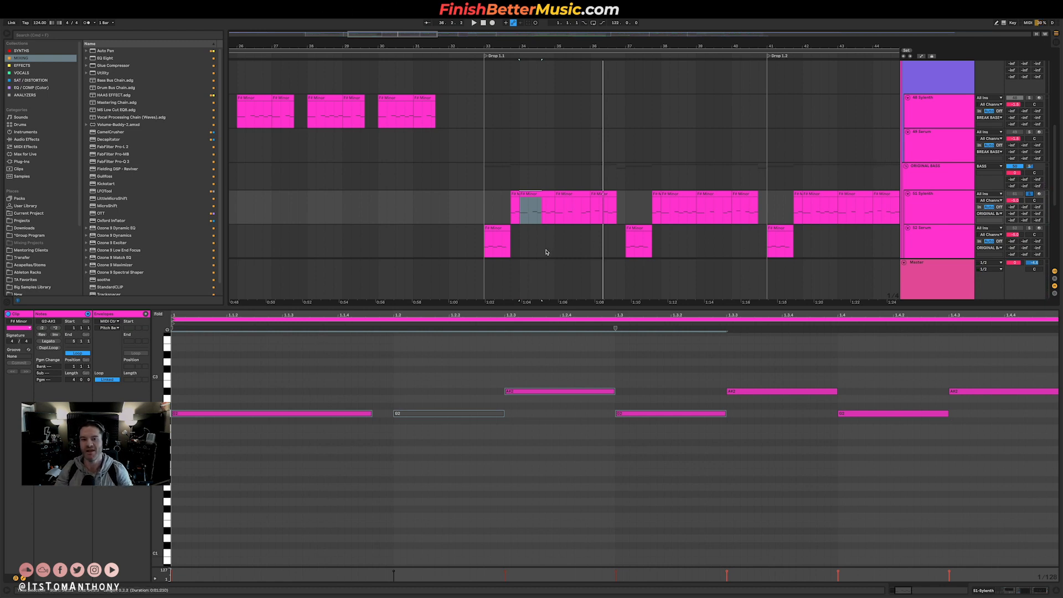
- Open the Serum bass clip at the start of Drop 1.1 to inspect its notes, and audition that track soloed
{"action": "left_click", "coordinate": [825, 239]}
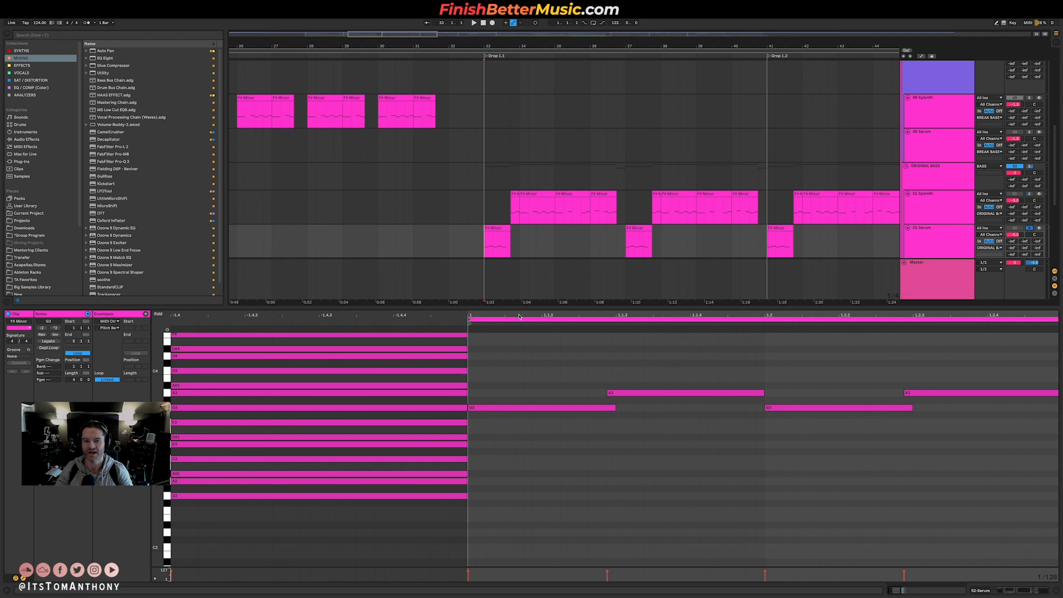
{"action": "scroll", "coordinate": [610, 440], "scroll_direction": "right", "scroll_amount": 2}
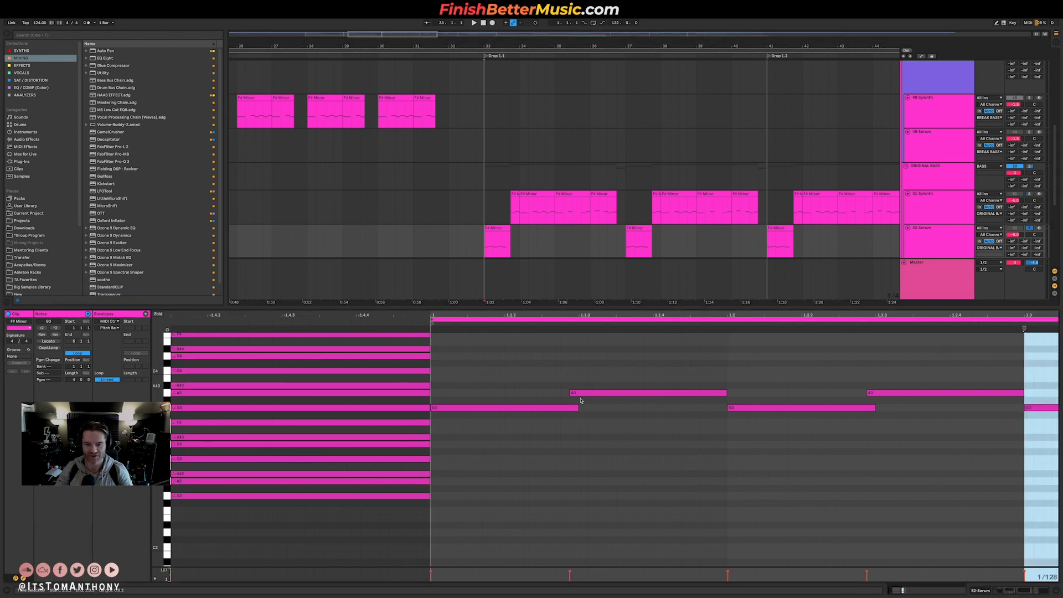
{"action": "key", "text": "space"}
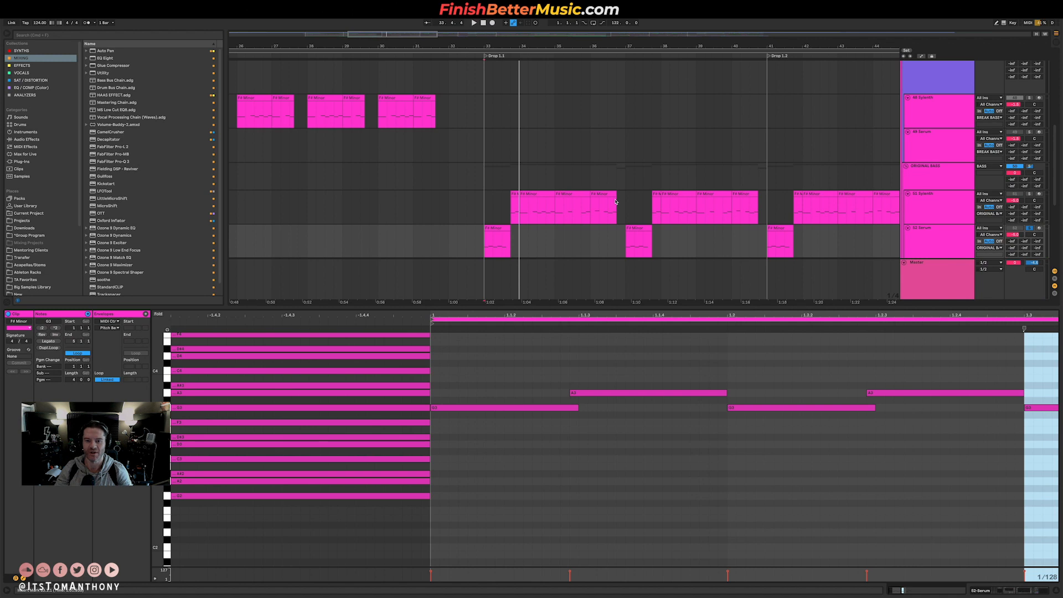
- Collapse the ORIGINAL BASS group and select the bounced Sylenth and Serum audio clips across the first four bars of Drop 1.1
{"action": "scroll", "coordinate": [616, 201], "scroll_direction": "down", "scroll_amount": 5}
{"action": "scroll", "coordinate": [678, 235], "scroll_direction": "right", "scroll_amount": 4}
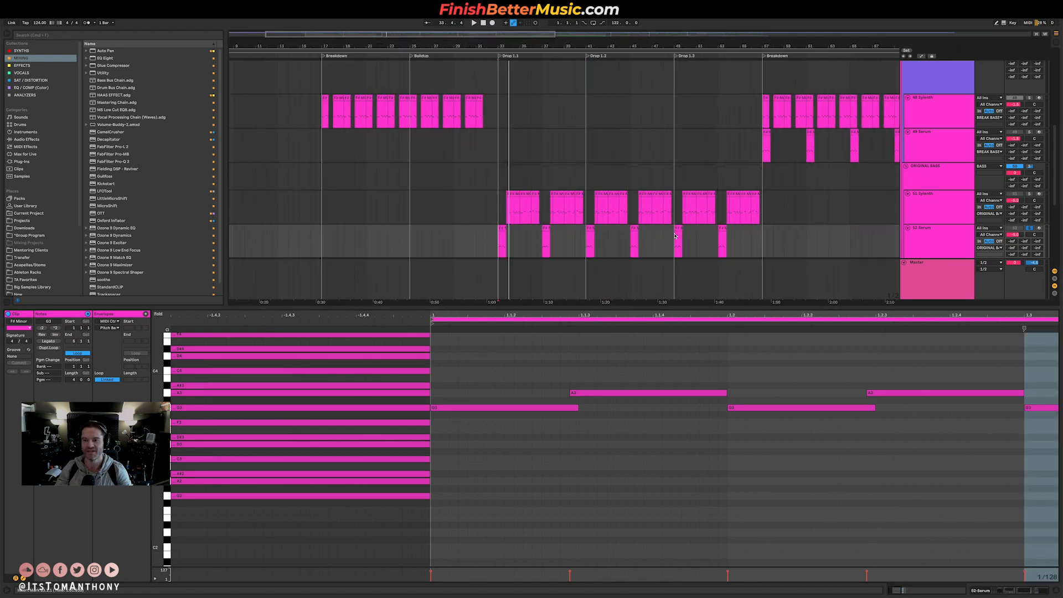
{"action": "left_click", "coordinate": [904, 166]}
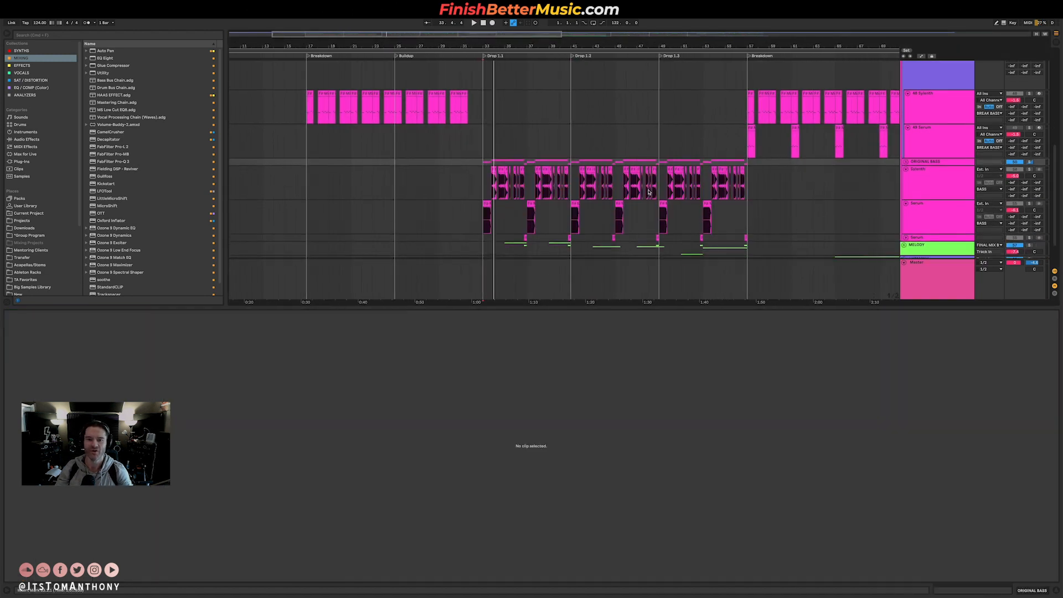
{"action": "scroll", "coordinate": [493, 186], "scroll_direction": "up", "scroll_amount": 4}
{"action": "left_click_drag", "start_coordinate": [471, 177], "coordinate": [581, 202]}
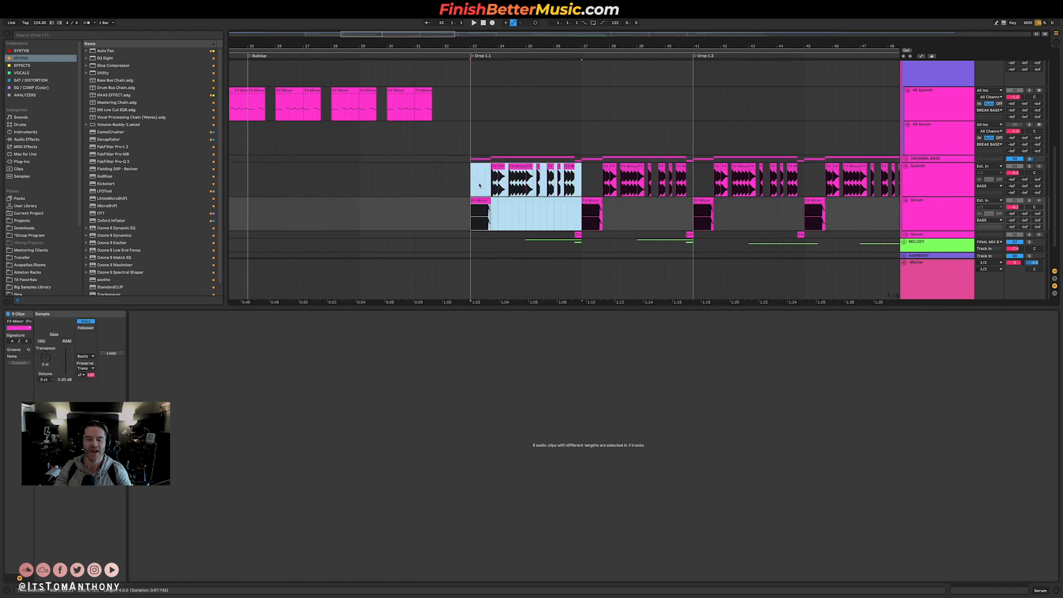
{"action": "left_click", "coordinate": [954, 182]}
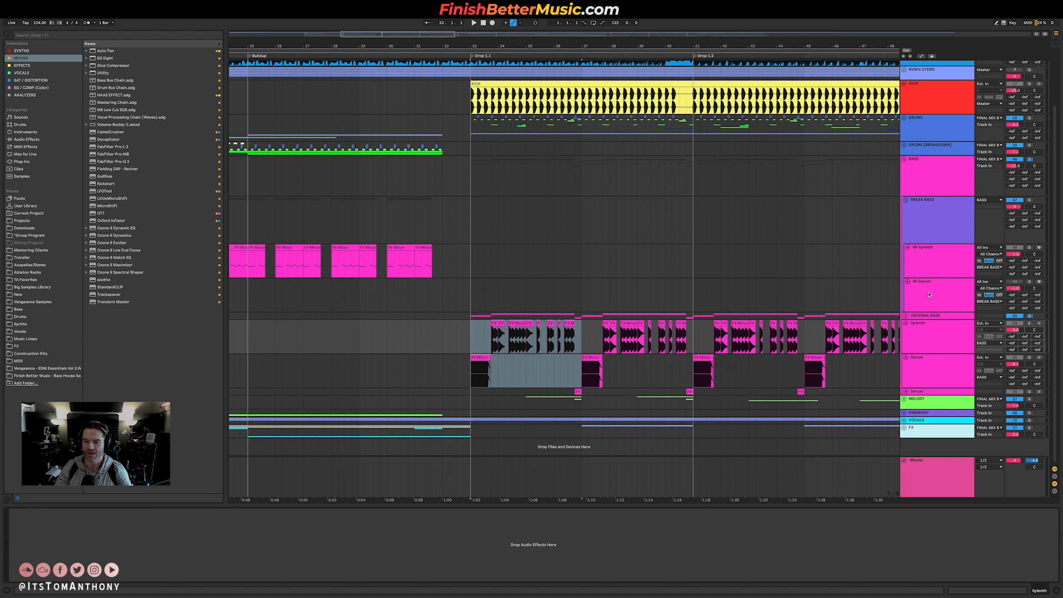
- Unfold the ORIGINAL BASS group again and expand the Carver device on its Sylenth track
{"action": "left_click", "coordinate": [906, 317]}
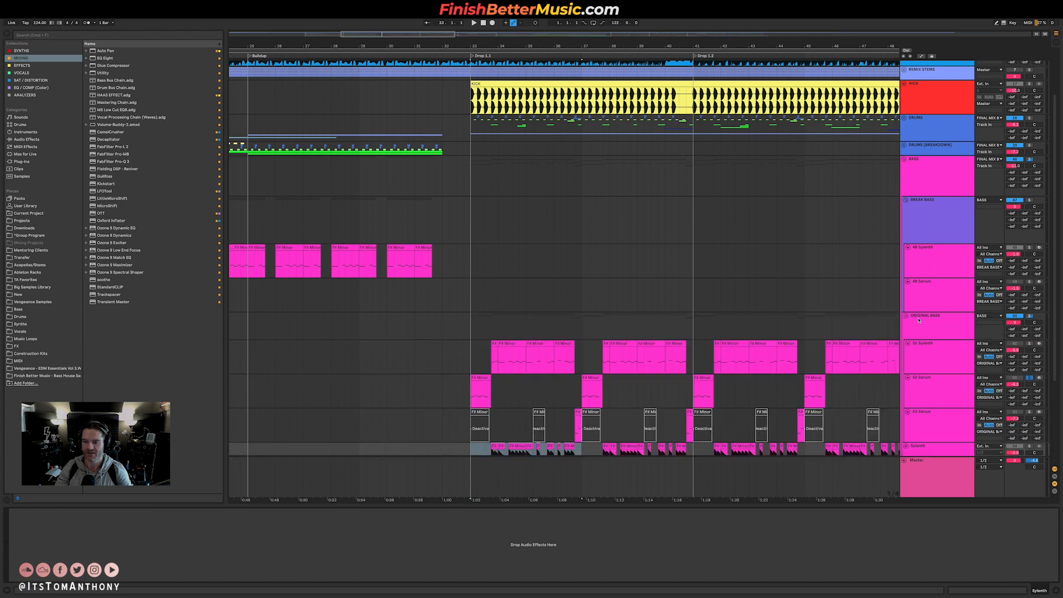
{"action": "left_click", "coordinate": [935, 350]}
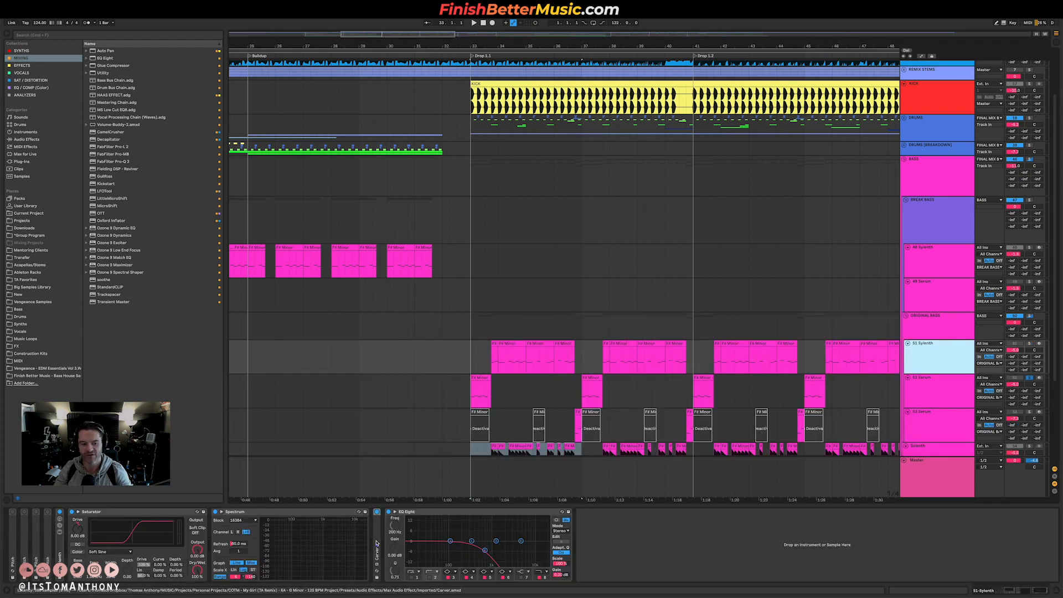
{"action": "left_click_drag", "start_coordinate": [377, 543], "coordinate": [378, 543]}
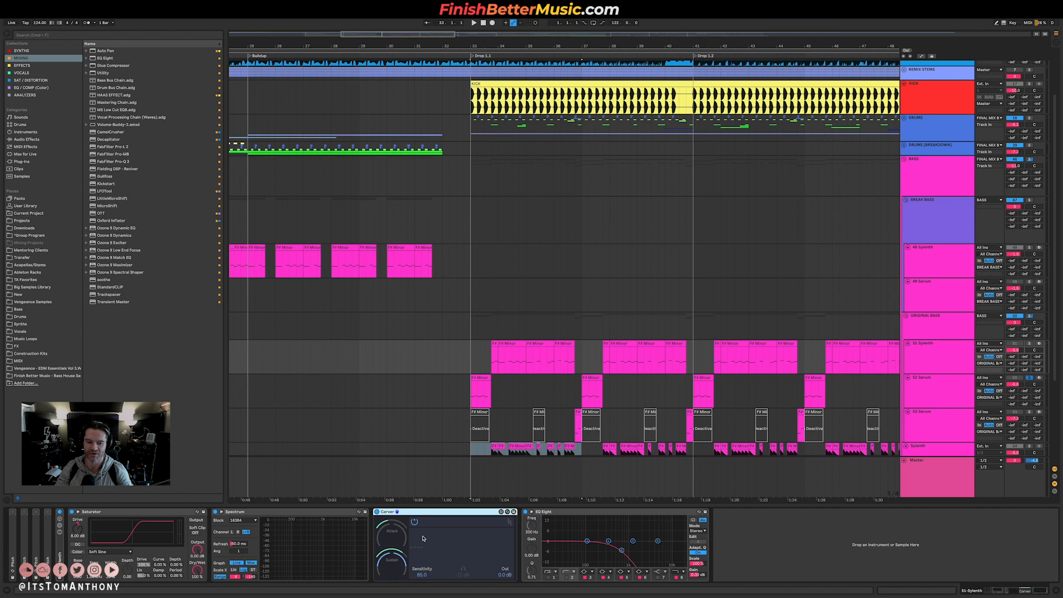
{"action": "left_click", "coordinate": [503, 370]}
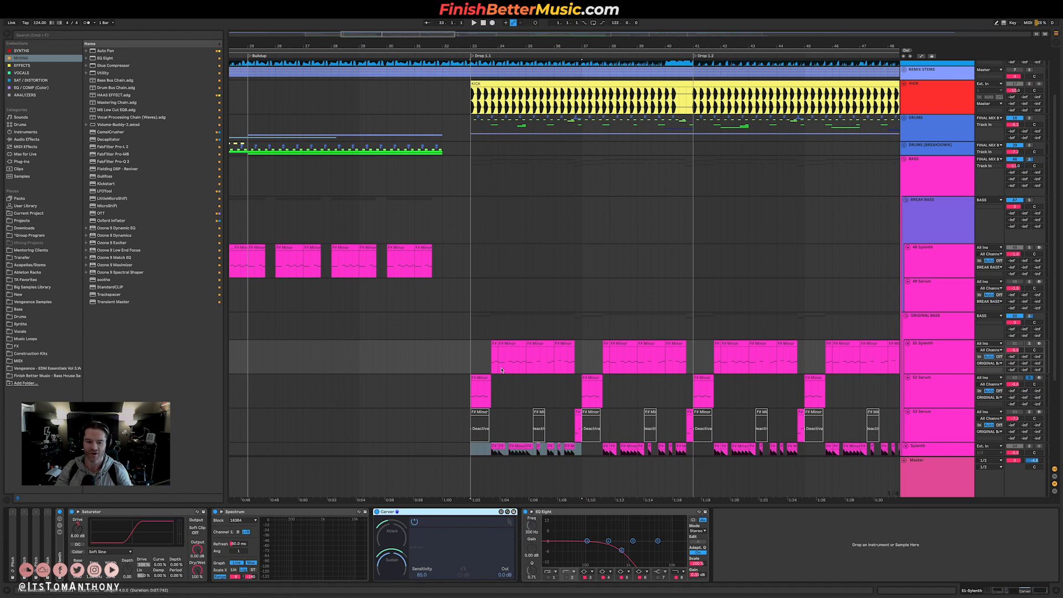
- Audition the upper Sylenth bass track soloed from Drop 1.1 while toggling its Carver device to compare the sound
{"action": "left_click", "coordinate": [501, 361]}
{"action": "key", "text": "space"}
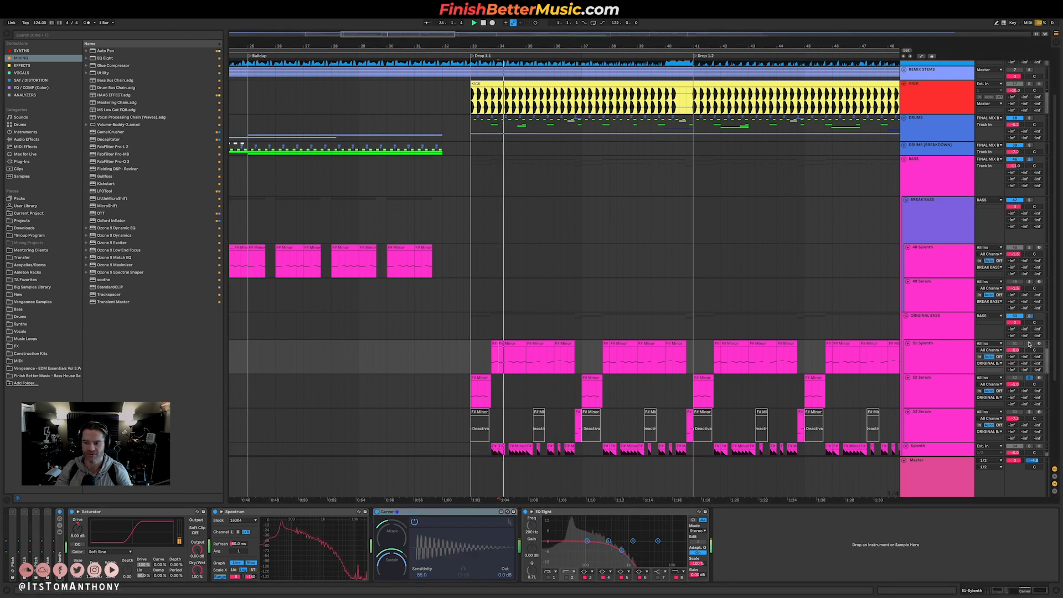
{"action": "left_click", "coordinate": [378, 512]}
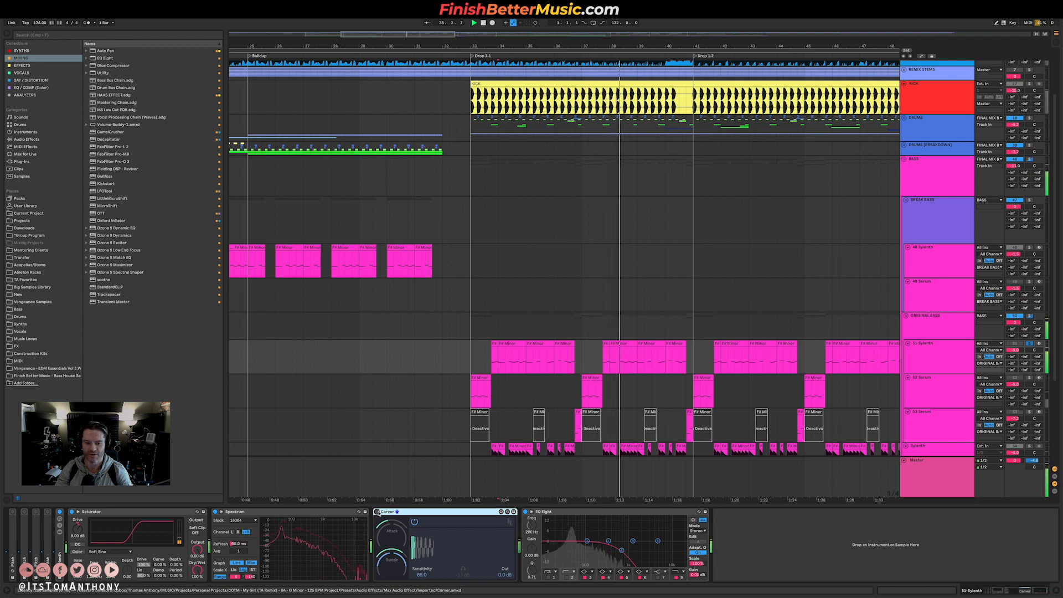
{"action": "key", "text": "space"}
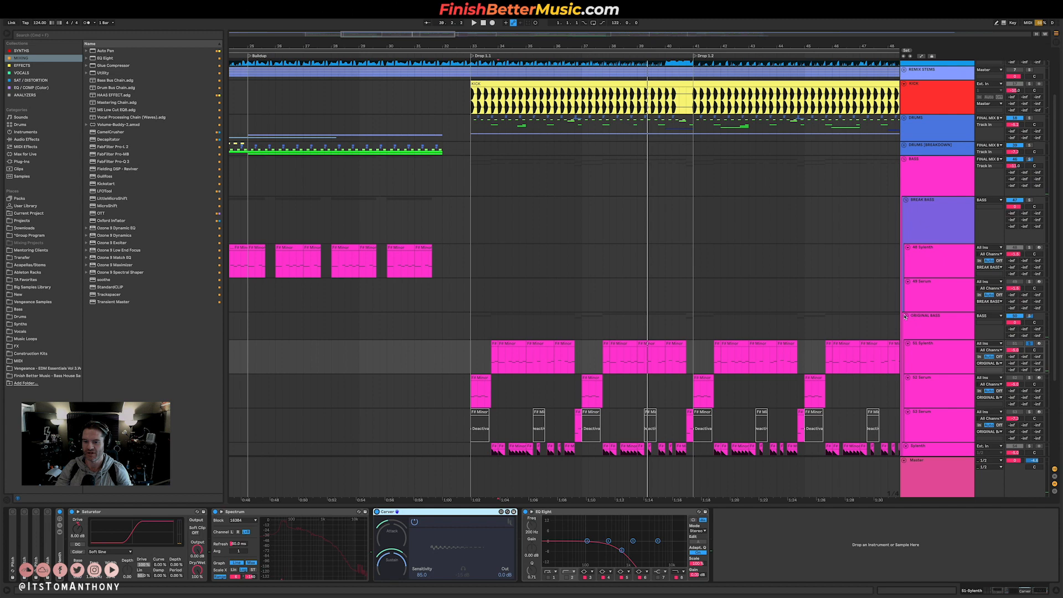
- Collapse the ORIGINAL BASS group and examine the bounced Sylenth and Serum audio clips across Drop 1.1
{"action": "left_click", "coordinate": [924, 325]}
{"action": "scroll", "coordinate": [514, 336], "scroll_direction": "up", "scroll_amount": 6}
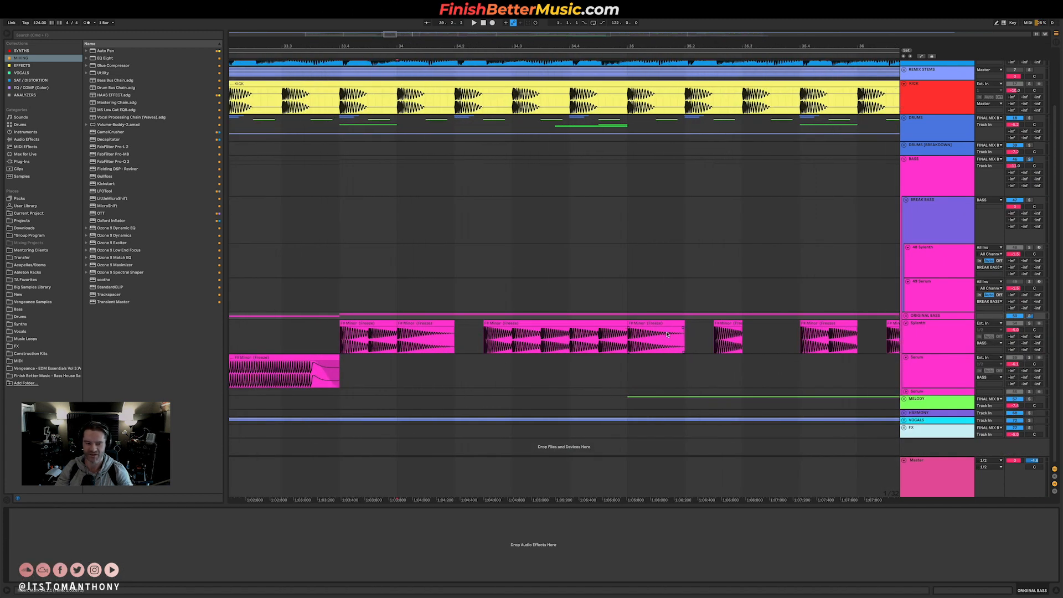
{"action": "scroll", "coordinate": [498, 344], "scroll_direction": "down", "scroll_amount": 6}
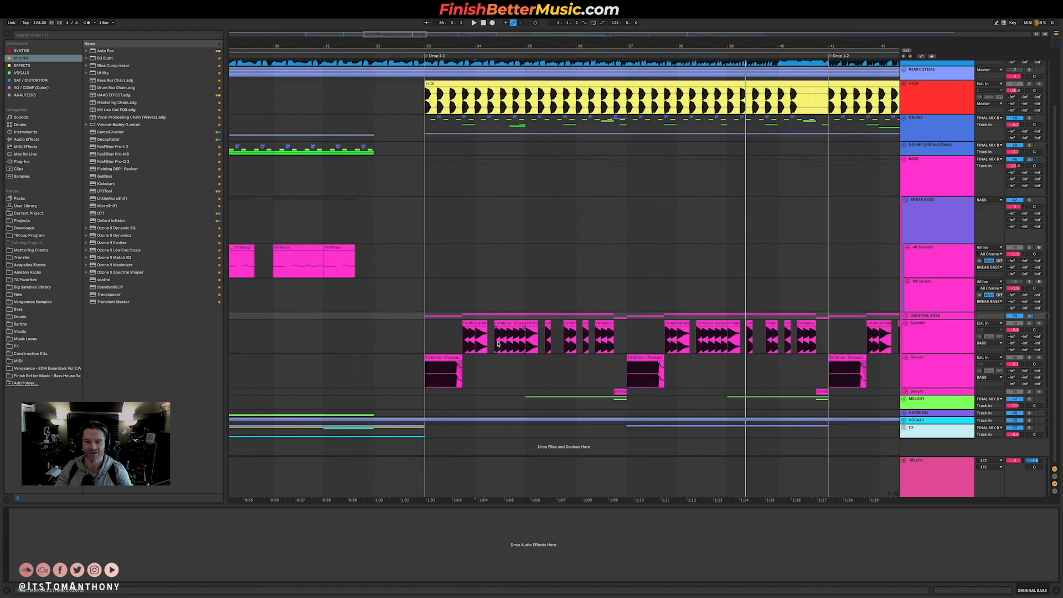
{"action": "scroll", "coordinate": [511, 348], "scroll_direction": "down", "scroll_amount": 2}
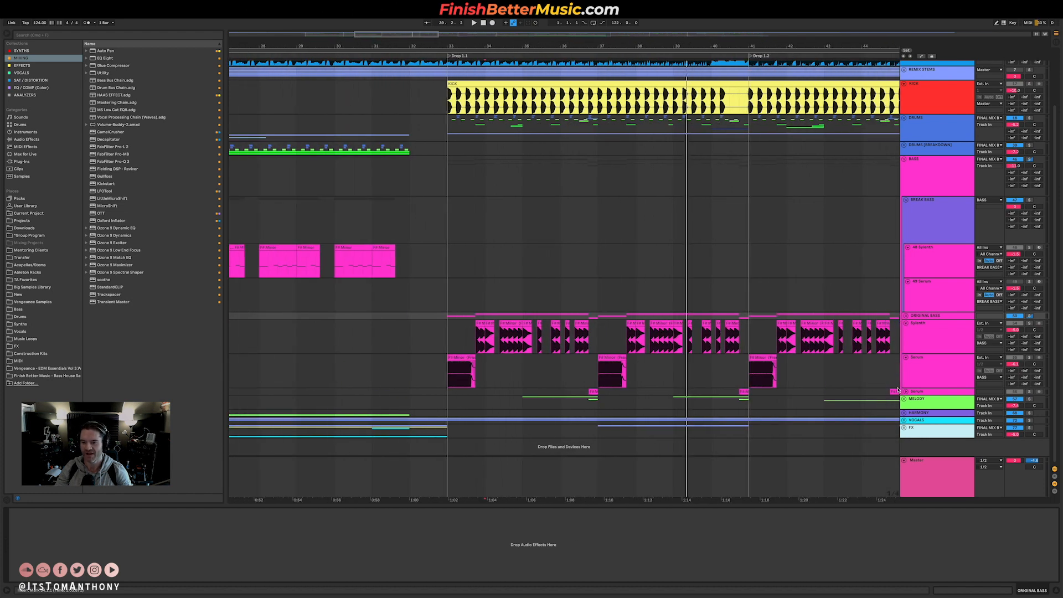
- Unfold the lower bounced Serum track and audition its short fill clip just before bar 37 soloed, examining its waveform
{"action": "left_click", "coordinate": [906, 391]}
{"action": "scroll", "coordinate": [582, 409], "scroll_direction": "up", "scroll_amount": 4}
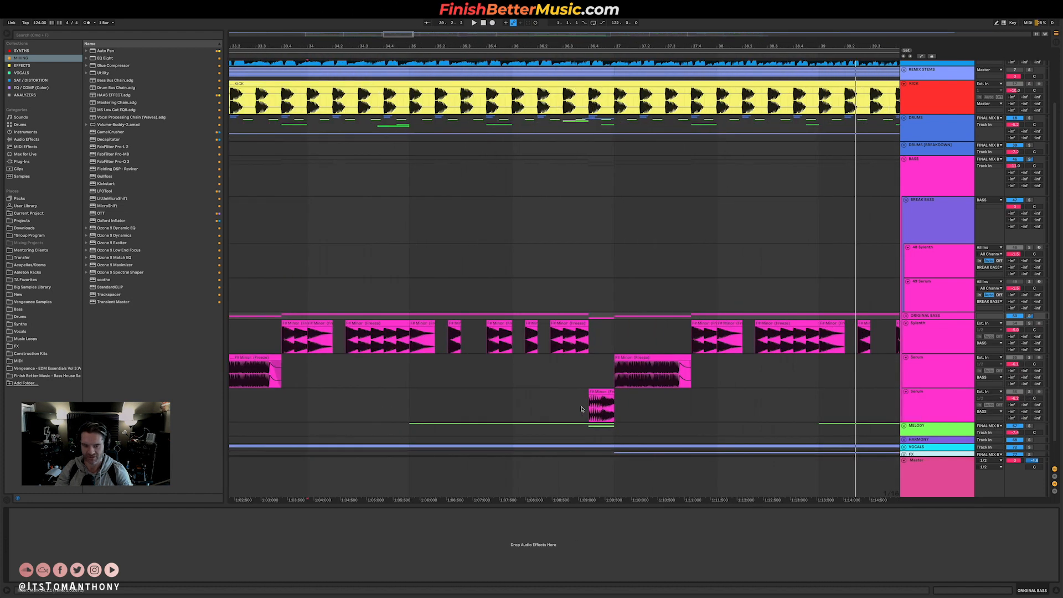
{"action": "left_click", "coordinate": [581, 409]}
{"action": "left_click", "coordinate": [1029, 392]}
{"action": "key", "text": "space"}
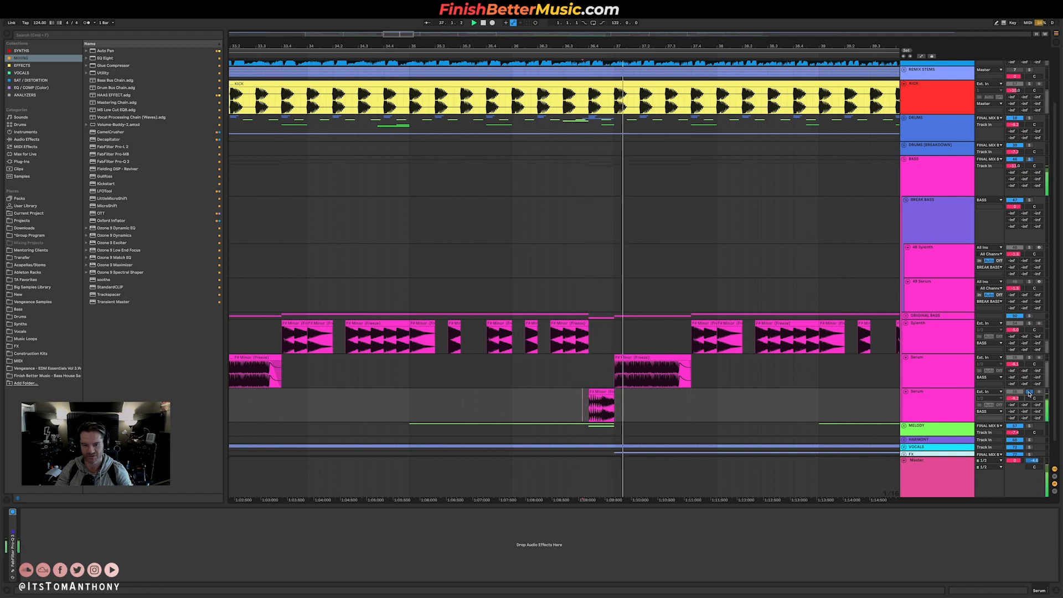
{"action": "left_click", "coordinate": [590, 396]}
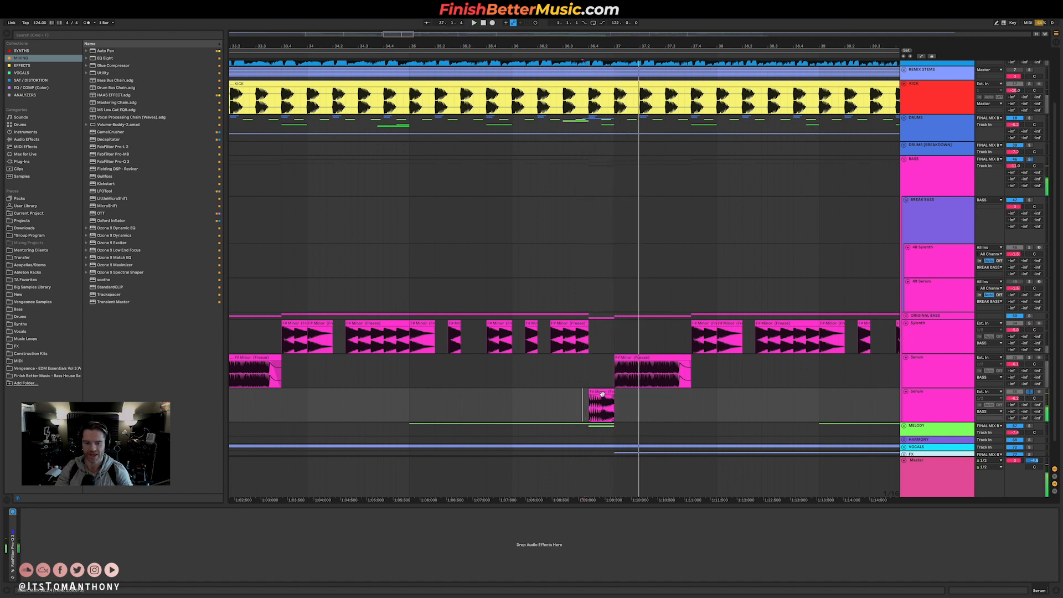
{"action": "scroll", "coordinate": [602, 404], "scroll_direction": "up", "scroll_amount": 5}
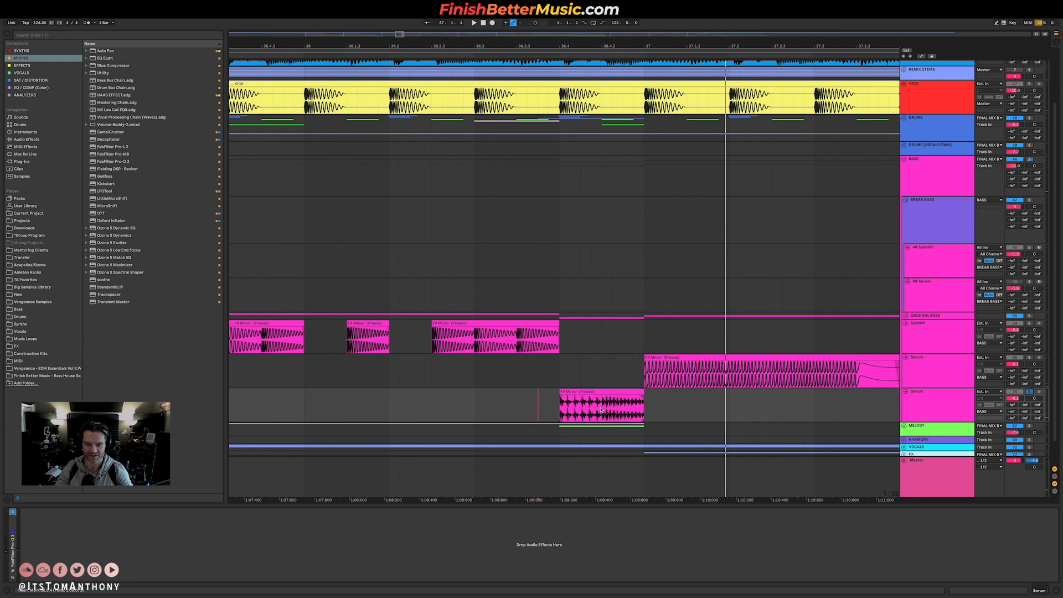
{"action": "scroll", "coordinate": [576, 403], "scroll_direction": "down", "scroll_amount": 5}
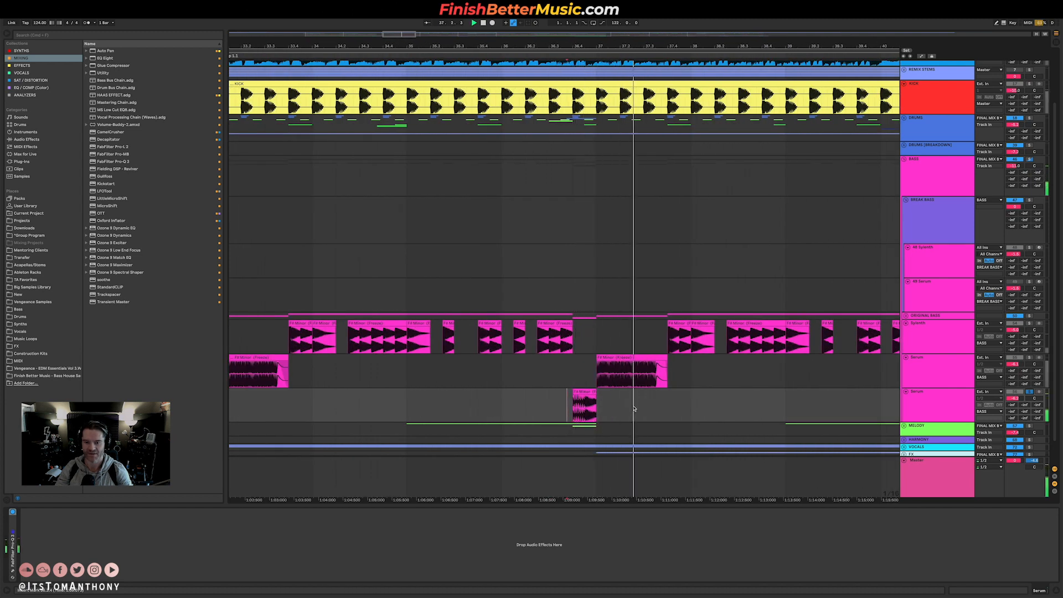
- Fold the individual tracks in the arrangement, show the BASS group's device chain and set playback to start at Drop 1.1
{"action": "left_click", "coordinate": [906, 200], "text": "alt"}
{"action": "left_click", "coordinate": [694, 255]}
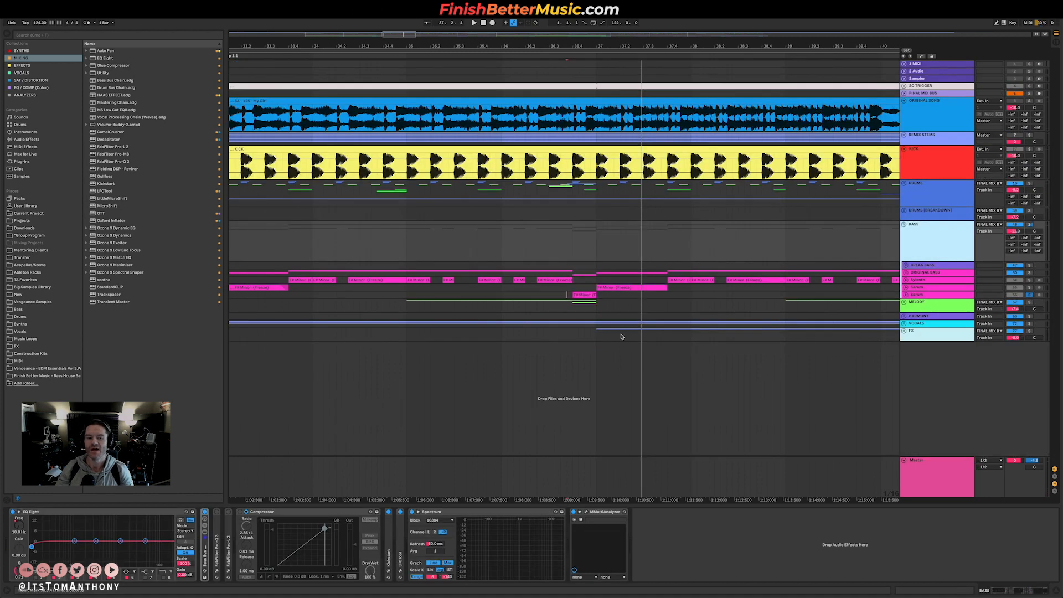
{"action": "scroll", "coordinate": [469, 268], "scroll_direction": "down", "scroll_amount": 5}
{"action": "left_click", "coordinate": [364, 239]}
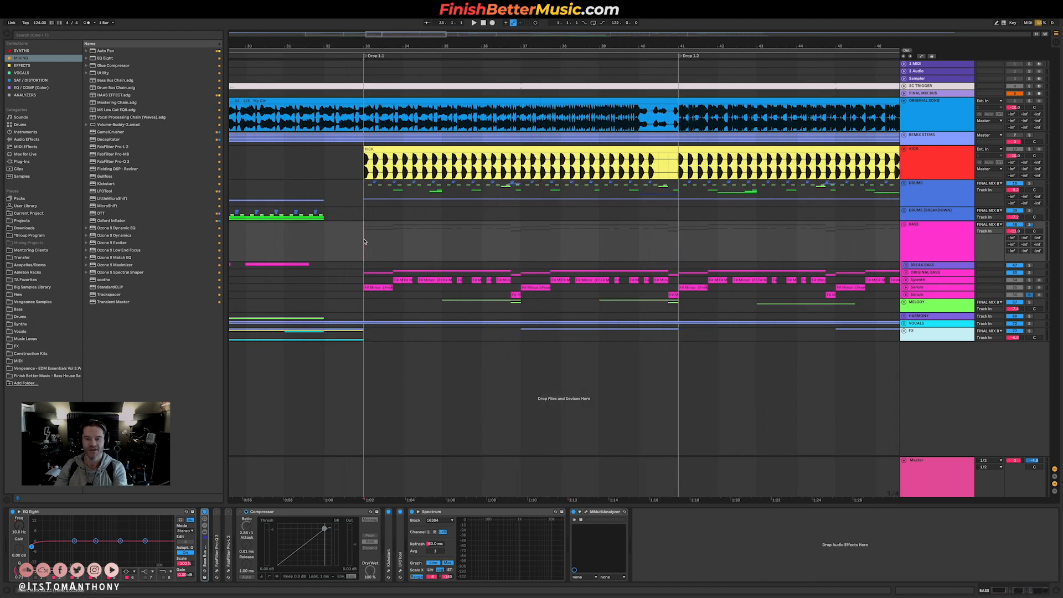
- Switch to the web browser and look through the Finish Better Music homepage, from the mentoring program details to the student testimonials
{"action": "key", "text": "ctrl+Right"}
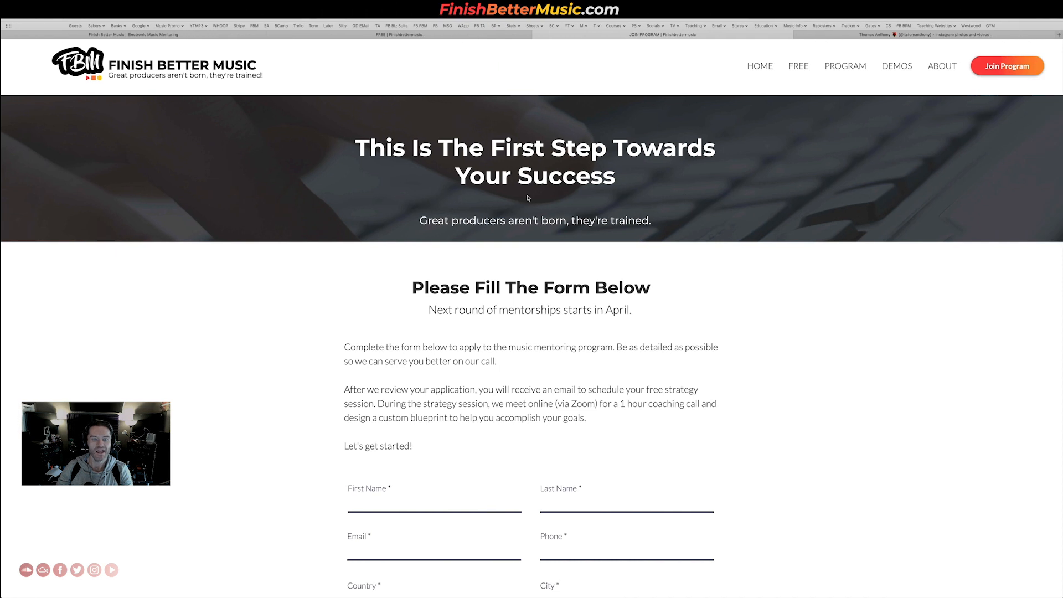
{"action": "left_click", "coordinate": [129, 41]}
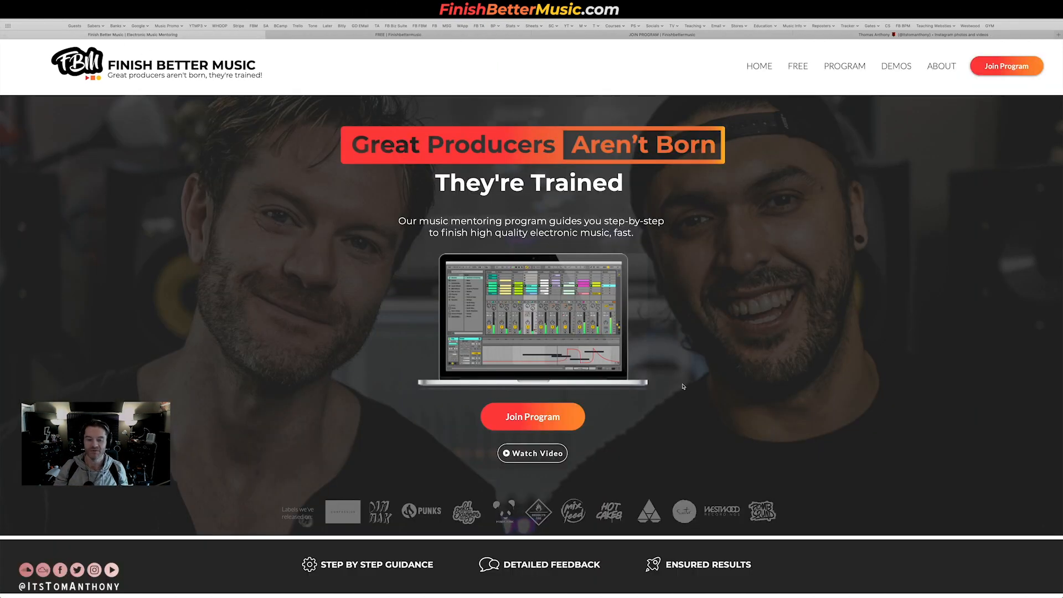
{"action": "scroll", "coordinate": [683, 381], "scroll_direction": "down", "scroll_amount": 20}
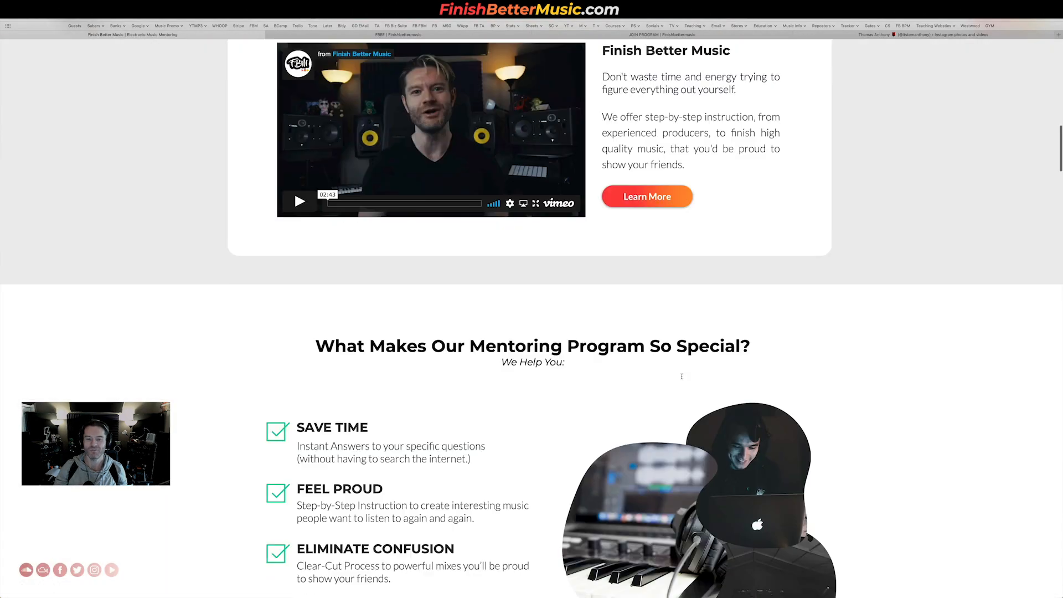
{"action": "scroll", "coordinate": [681, 378], "scroll_direction": "down", "scroll_amount": 20}
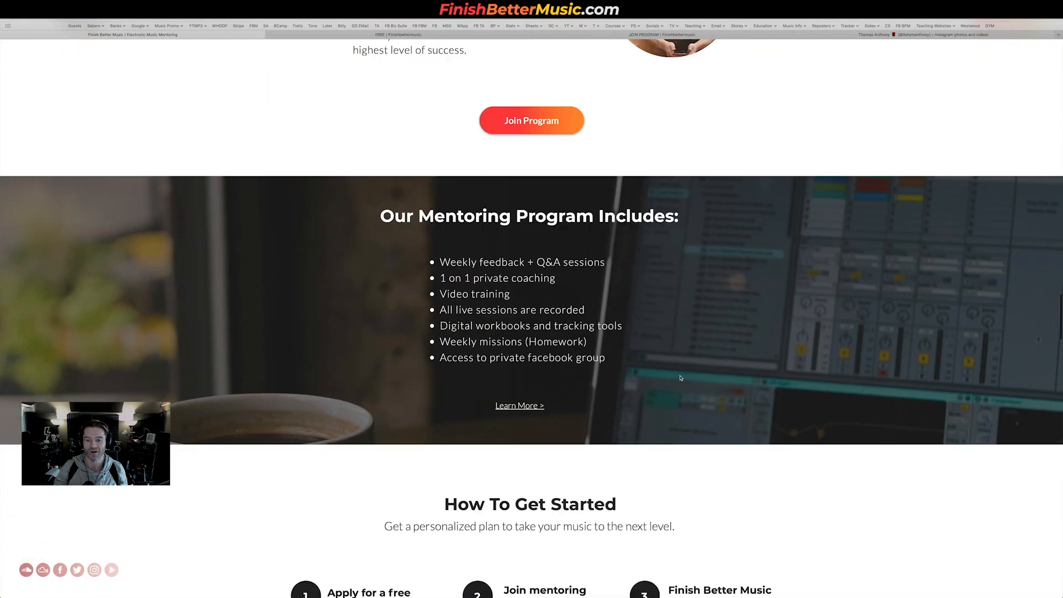
{"action": "scroll", "coordinate": [680, 378], "scroll_direction": "down", "scroll_amount": 10}
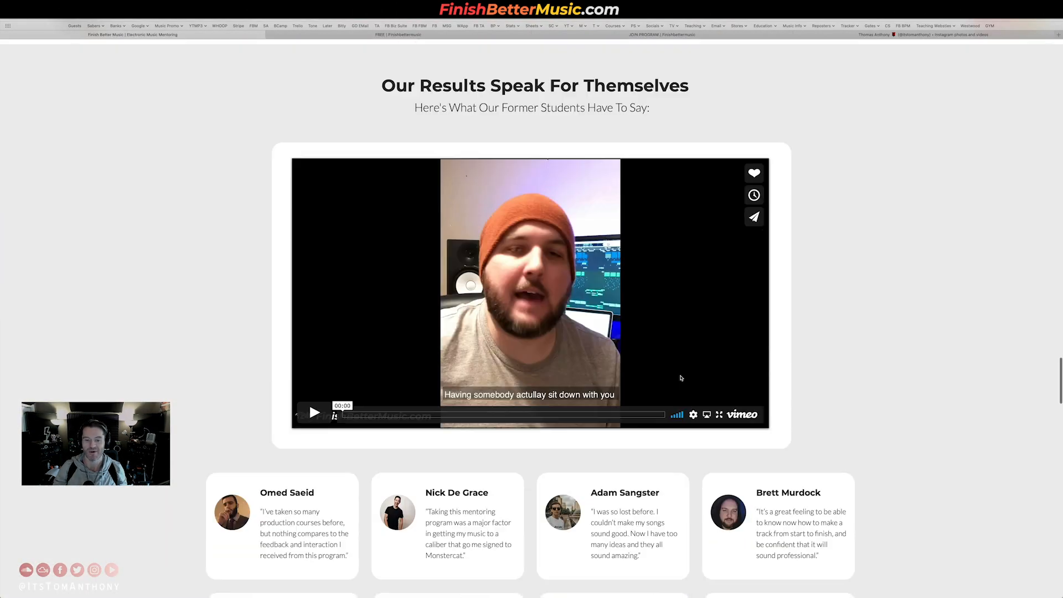
{"action": "scroll", "coordinate": [650, 277], "scroll_direction": "down", "scroll_amount": 5}
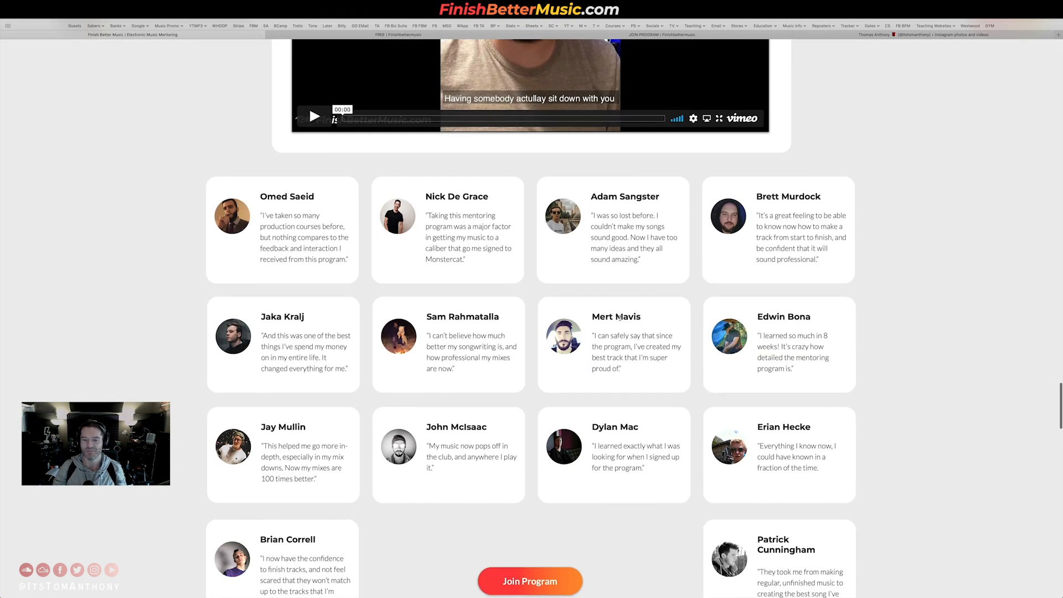
{"action": "scroll", "coordinate": [515, 326], "scroll_direction": "down", "scroll_amount": 2}
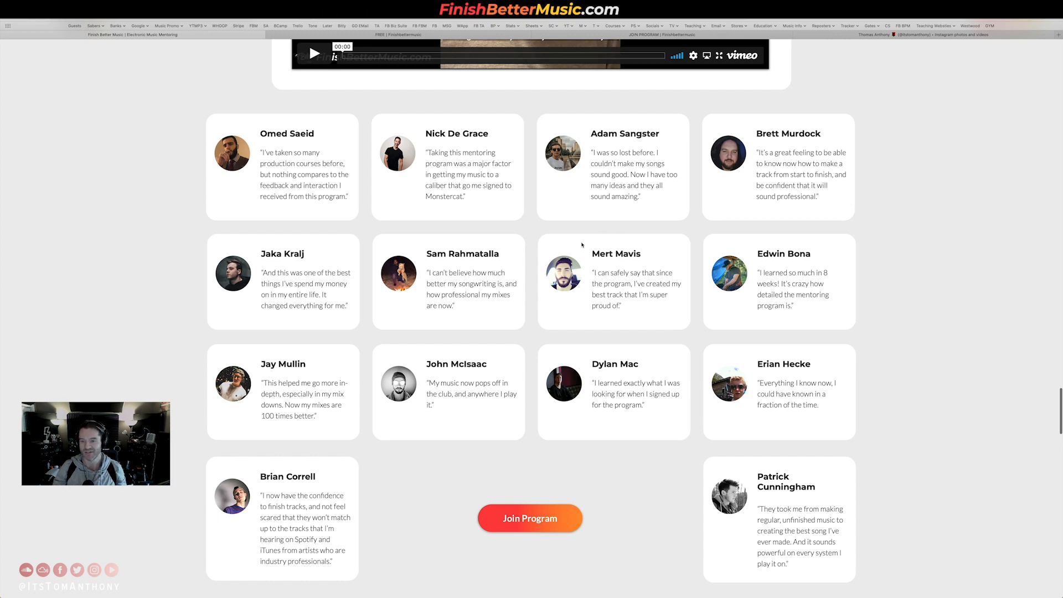
{"action": "scroll", "coordinate": [582, 244], "scroll_direction": "up", "scroll_amount": 20}
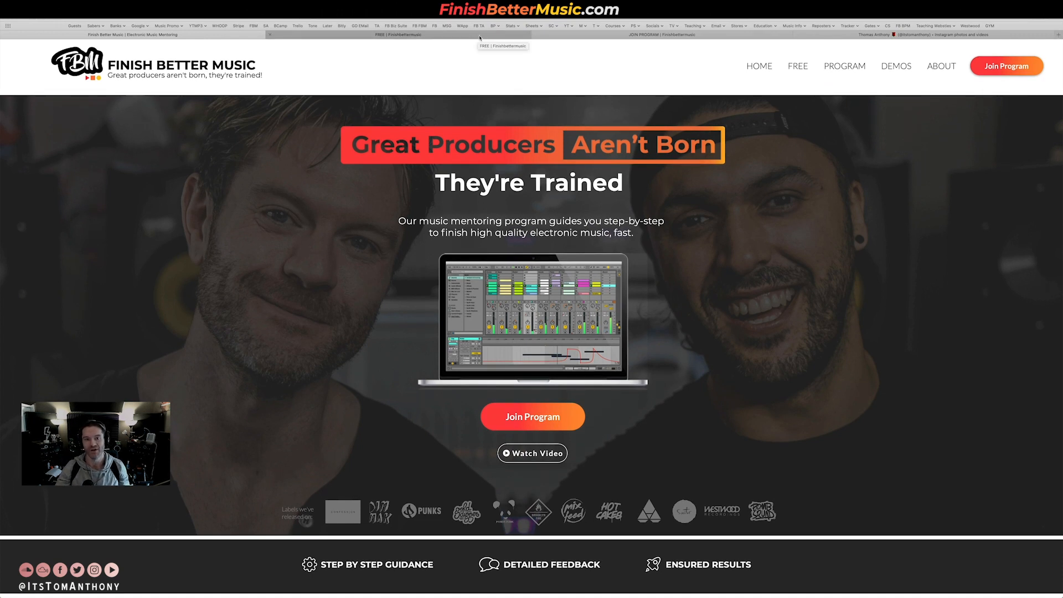
- View the site's free resources page and look through the mentoring program's application form
{"action": "left_click", "coordinate": [480, 36]}
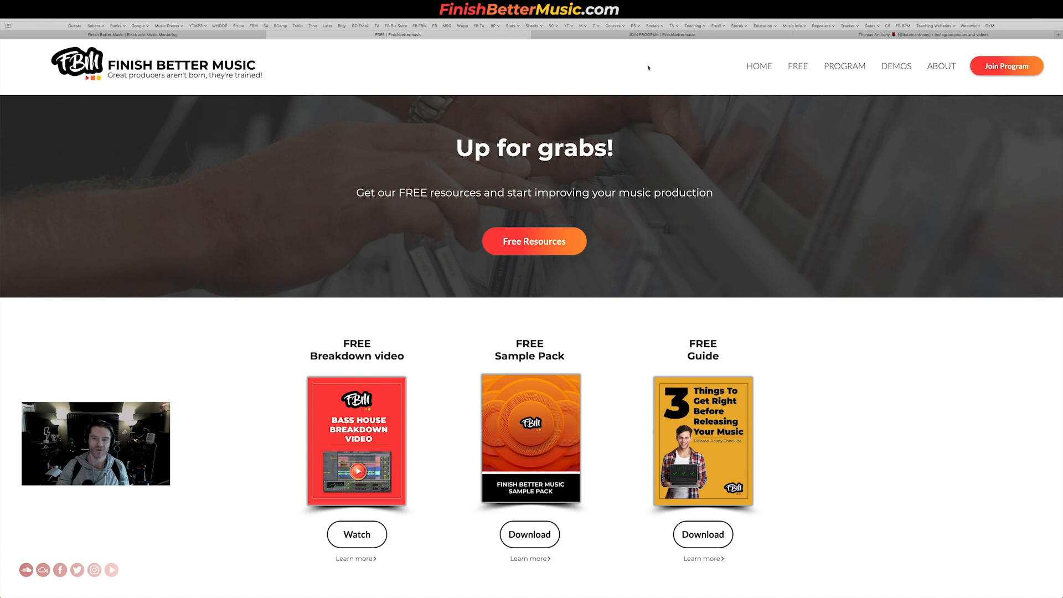
{"action": "left_click", "coordinate": [668, 37]}
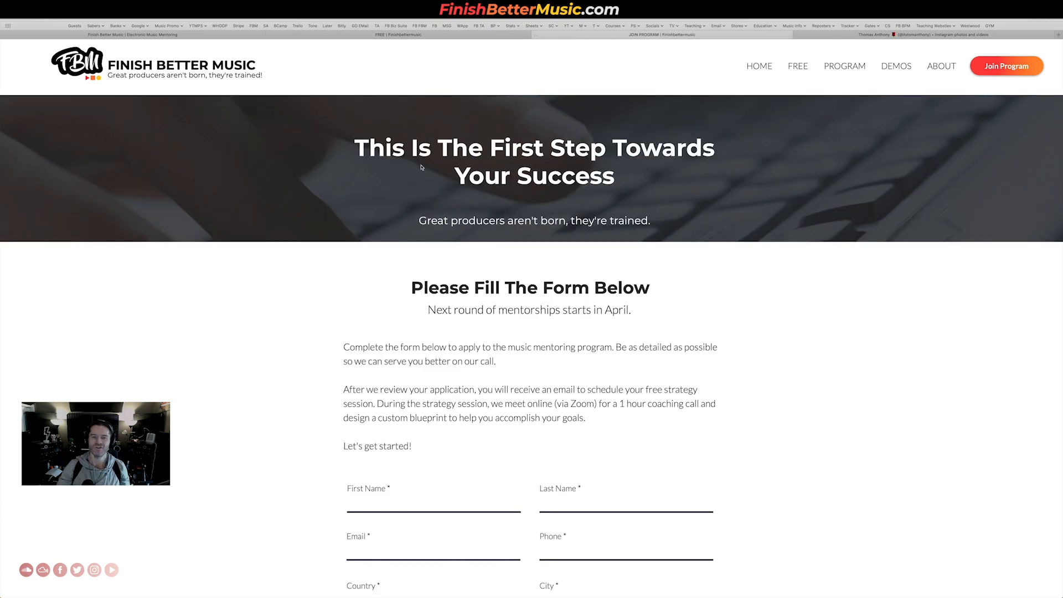
{"action": "scroll", "coordinate": [705, 364], "scroll_direction": "down", "scroll_amount": 10}
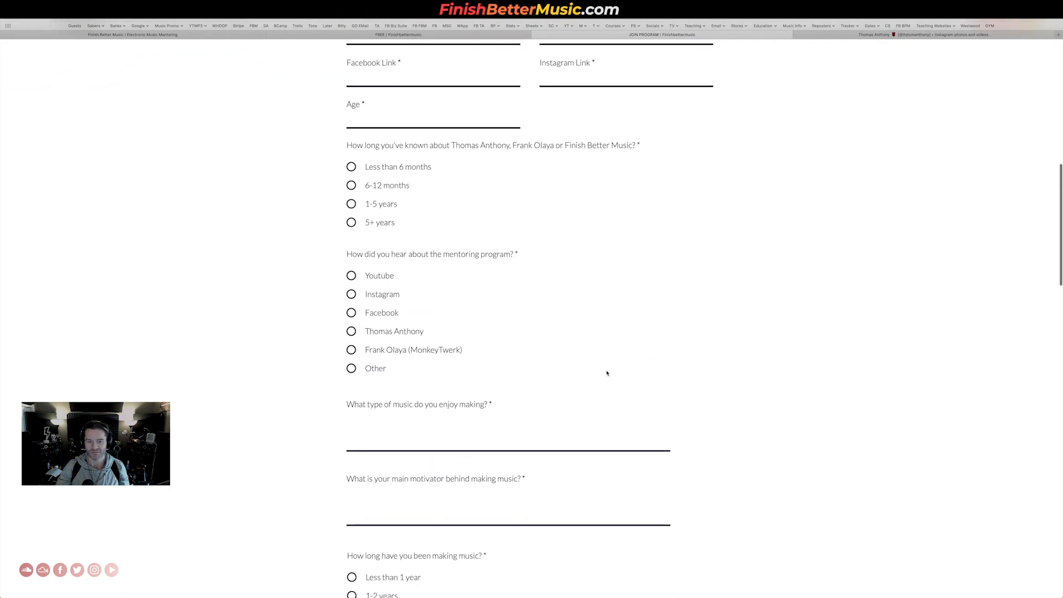
{"action": "scroll", "coordinate": [609, 374], "scroll_direction": "up", "scroll_amount": 10}
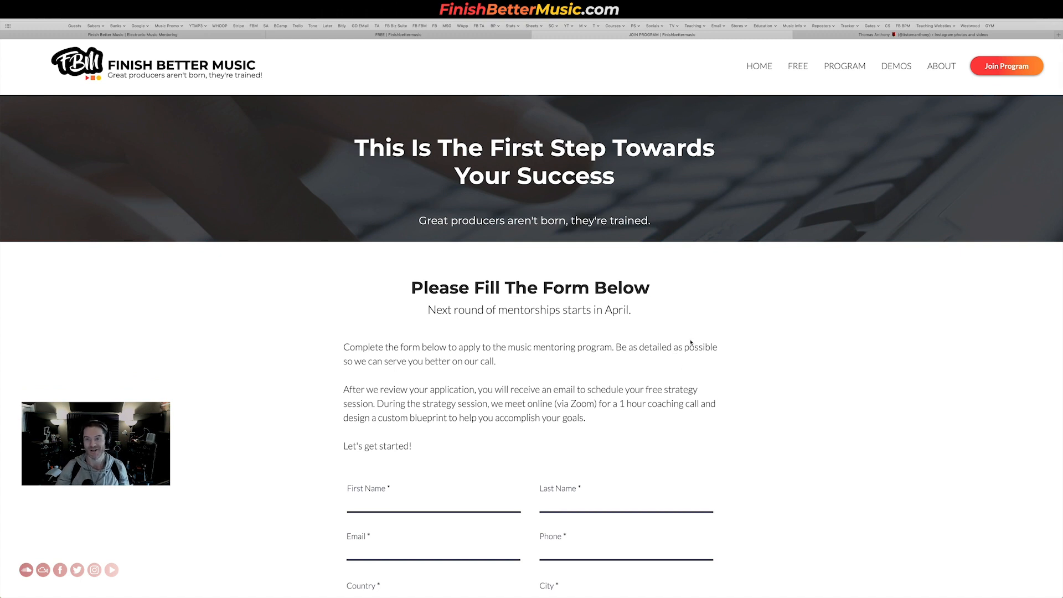
- Switch back to Ableton Live and audition the soloed BASS group in Drop 1.1 with the Bass Bus Chain bypassed and enabled
{"action": "key", "text": "ctrl+Left"}
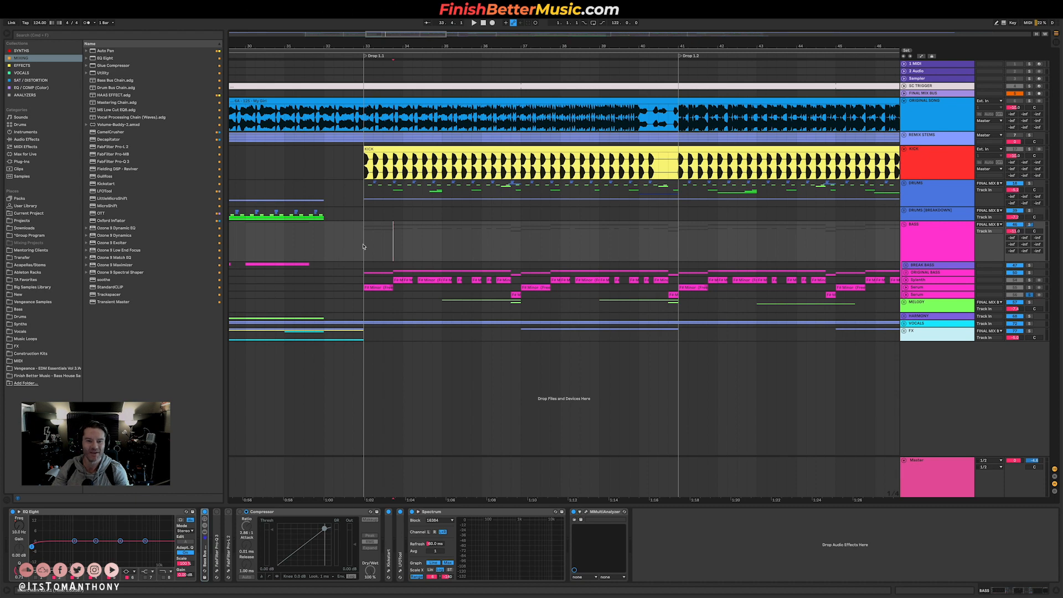
{"action": "left_click", "coordinate": [204, 515]}
{"action": "key", "text": "space"}
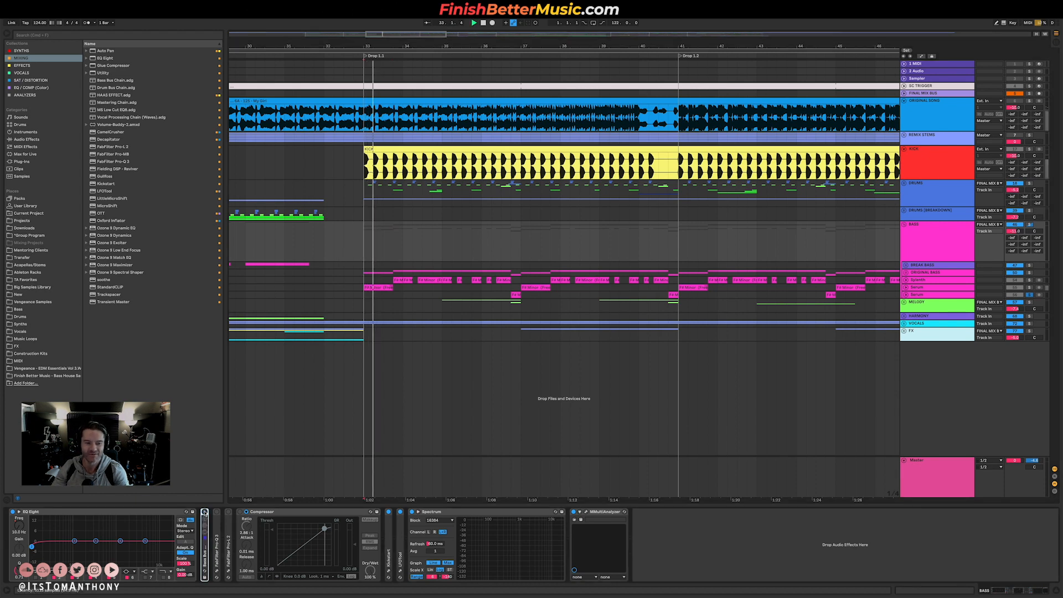
{"action": "key", "text": "space"}
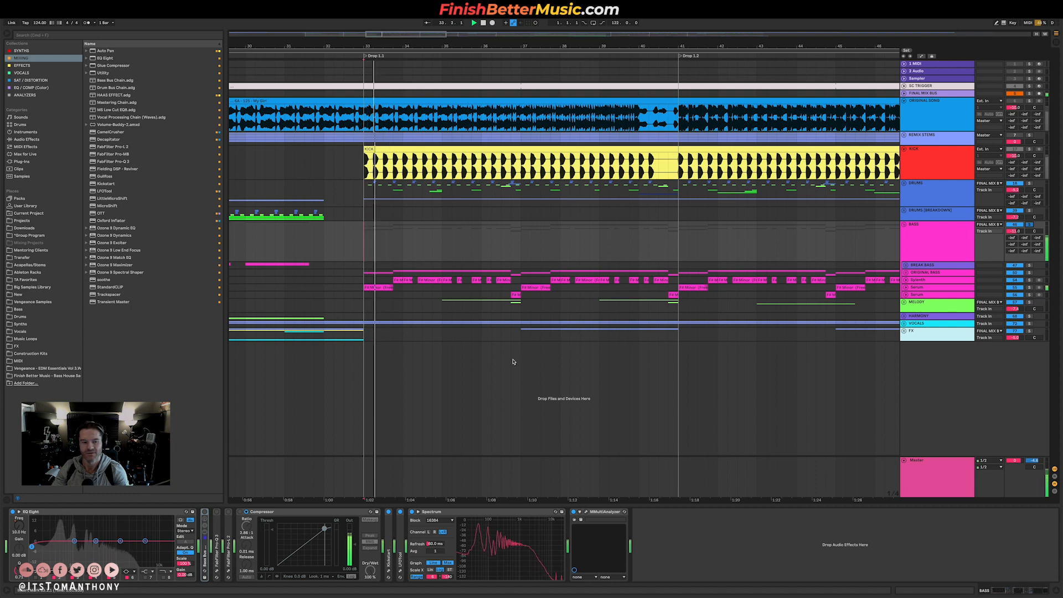
{"action": "left_click", "coordinate": [205, 513]}
{"action": "key", "text": "space"}
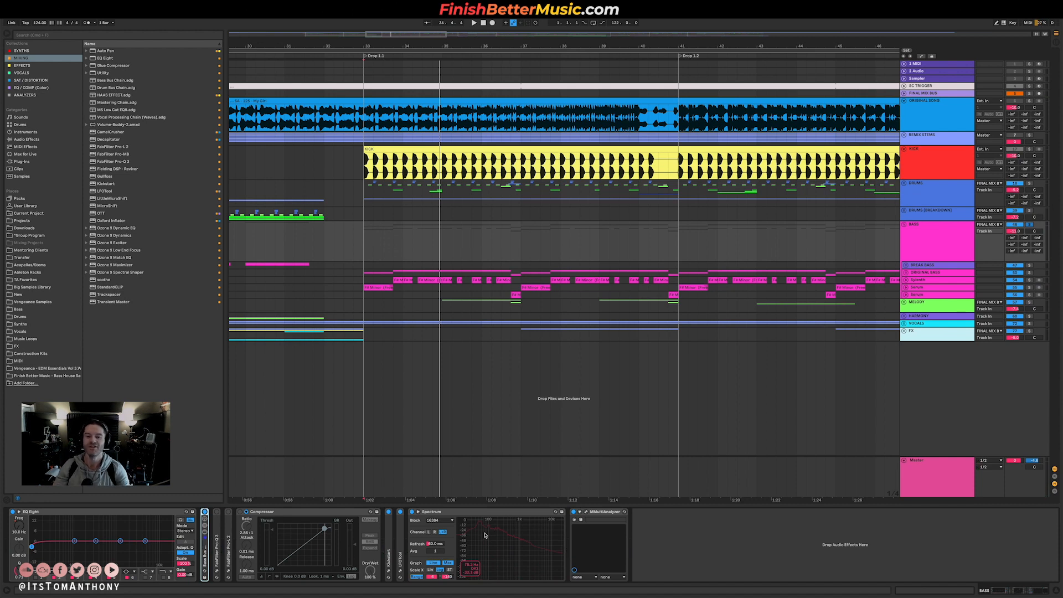
- Collapse the BASS group so that Drops 1.1 to 1.3 can be viewed with only the main groups
{"action": "left_click", "coordinate": [907, 226]}
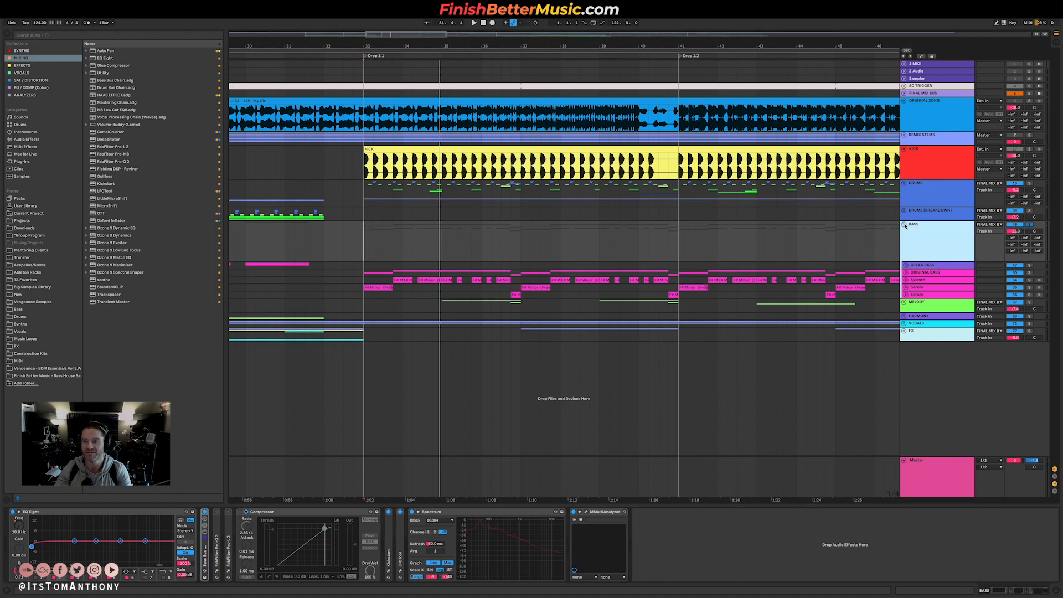
{"action": "left_click", "coordinate": [905, 225]}
{"action": "key", "text": "minus"}
{"action": "key", "text": "minus"}
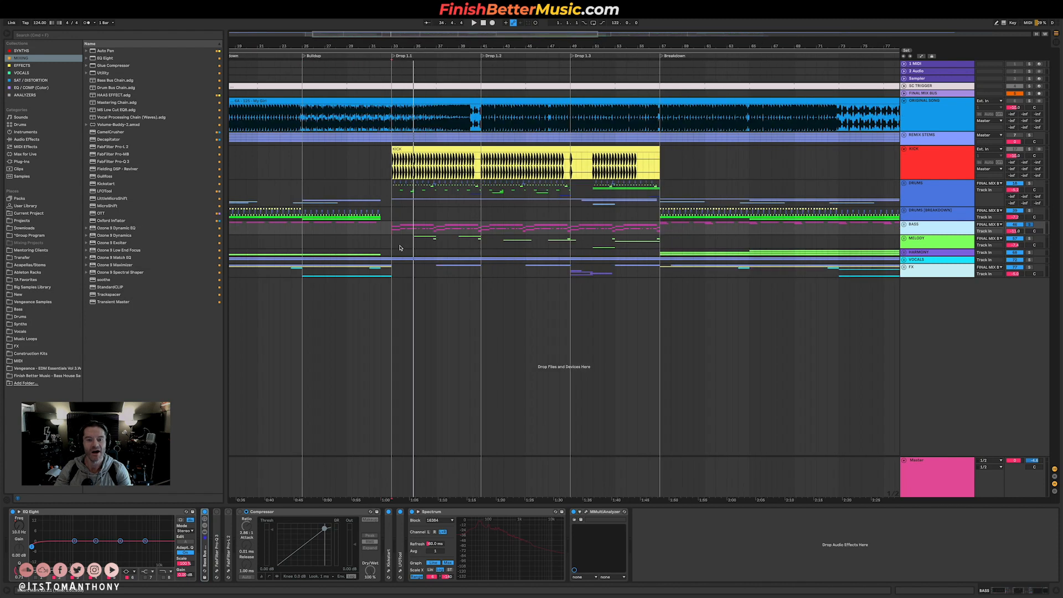
- Unfold the VOCALS group to inspect its vocal clips across the whole song, and solo the dry vocal track
{"action": "left_click", "coordinate": [933, 260]}
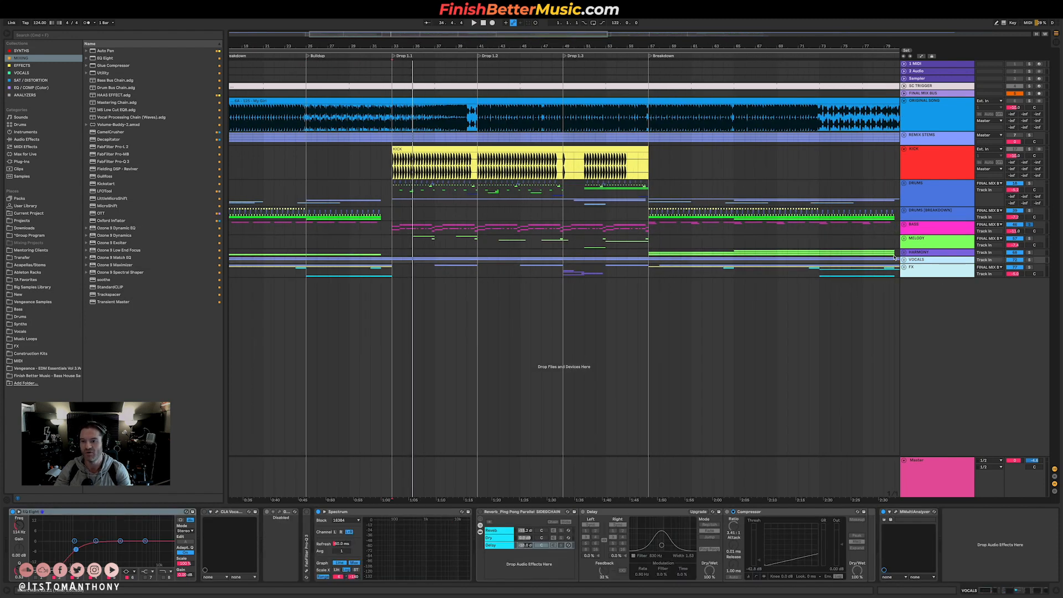
{"action": "key", "text": "Right"}
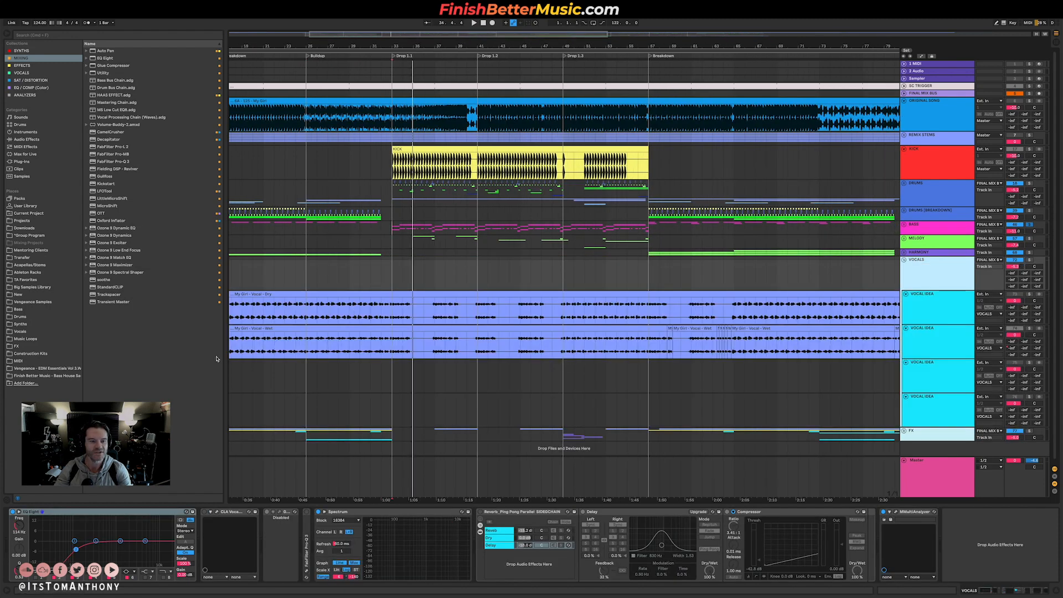
{"action": "key", "text": "minus"}
{"action": "key", "text": "minus"}
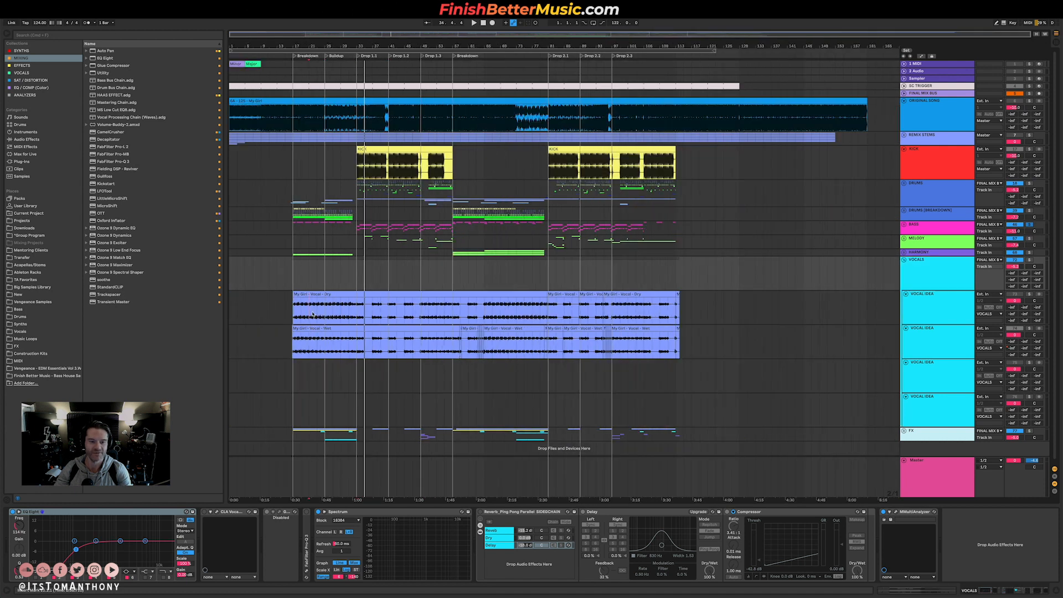
{"action": "left_click", "coordinate": [1033, 295]}
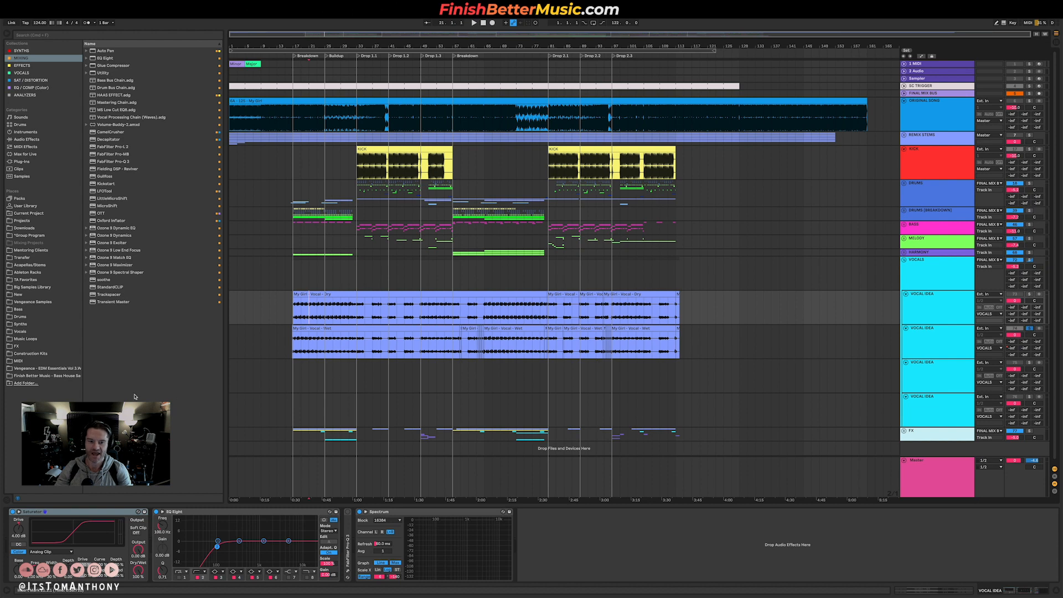
- Audition the soloed wet vocal track in the first Breakdown and again around the transition into Drop 1.1
{"action": "scroll", "coordinate": [310, 347], "scroll_direction": "up", "scroll_amount": 3}
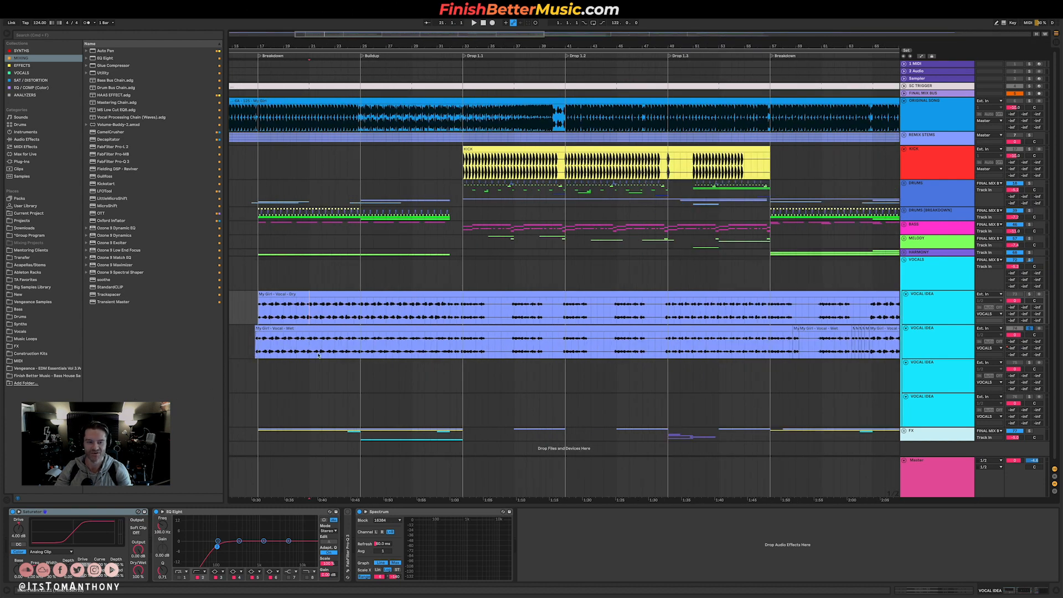
{"action": "left_click", "coordinate": [318, 355]}
{"action": "key", "text": "space"}
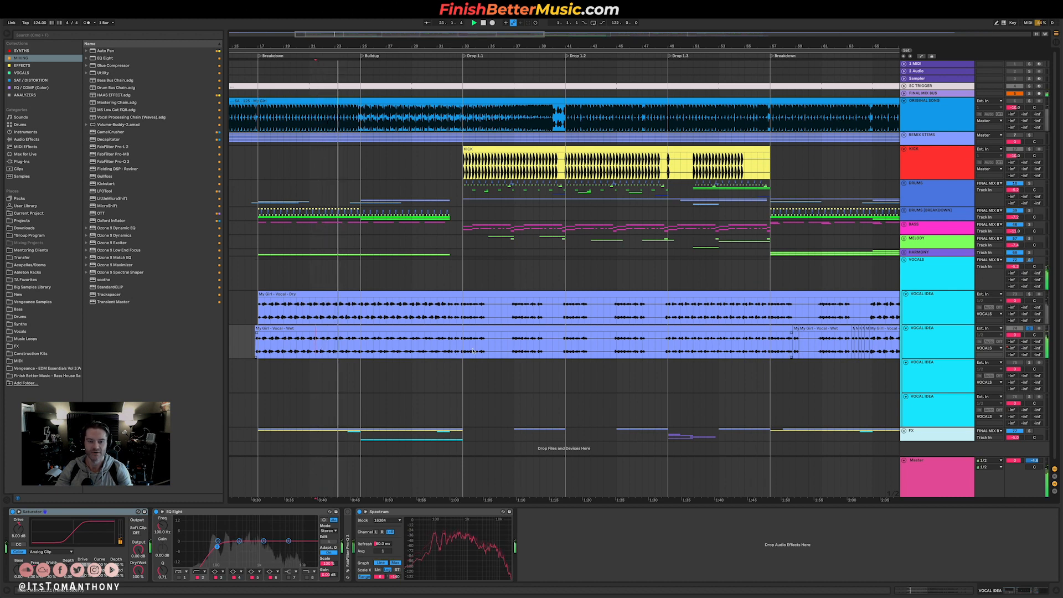
{"action": "key", "text": "space"}
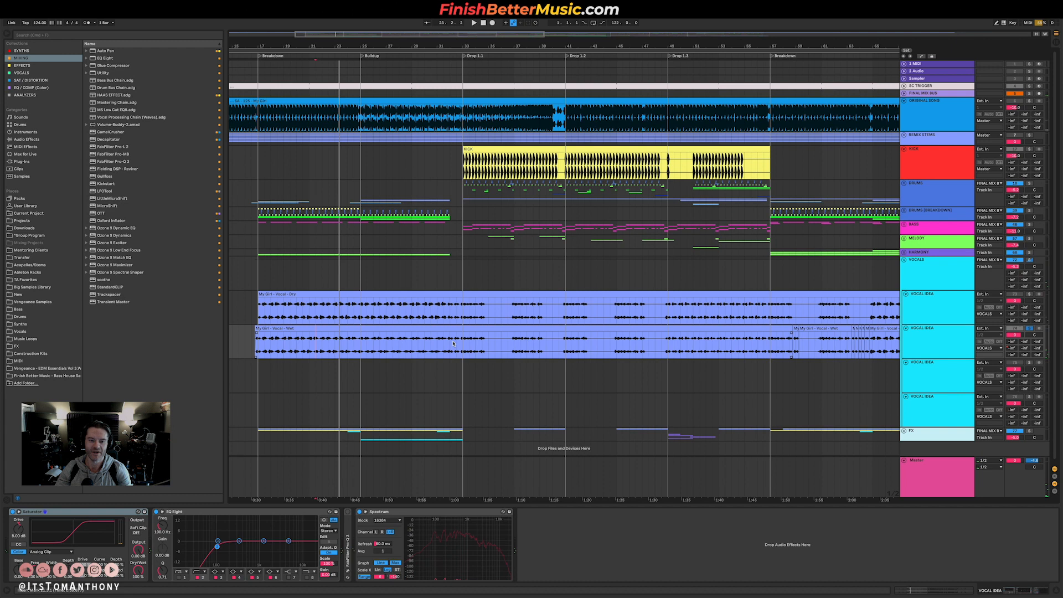
{"action": "left_click", "coordinate": [447, 342]}
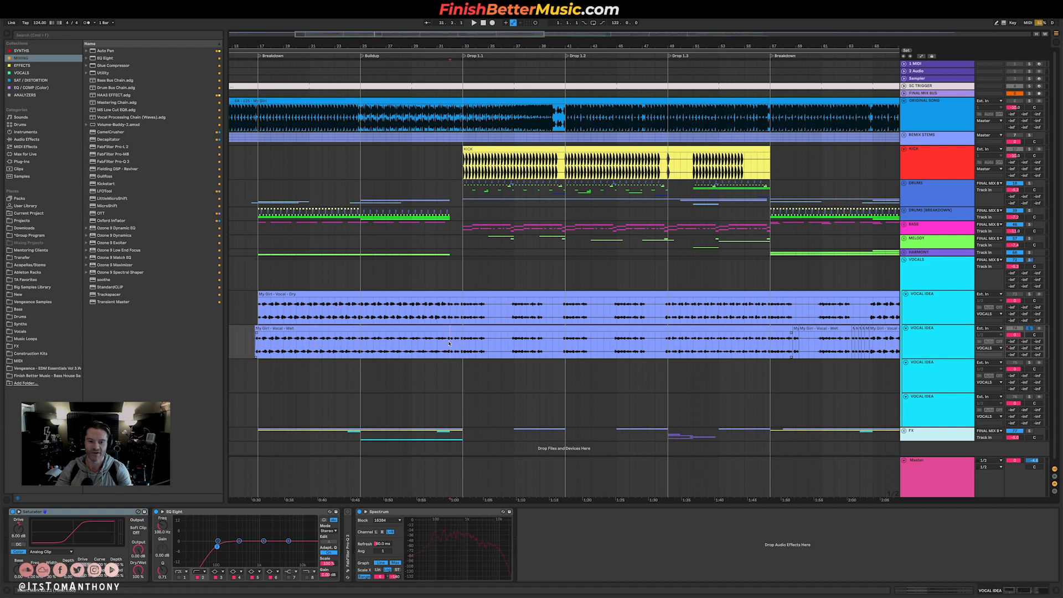
{"action": "key", "text": "space"}
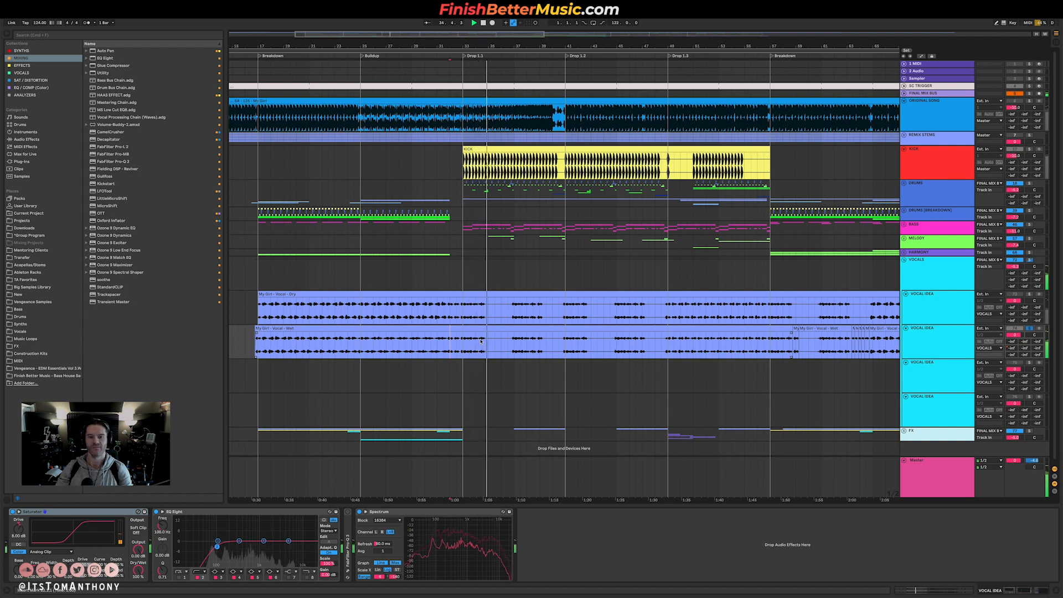
{"action": "key", "text": "space"}
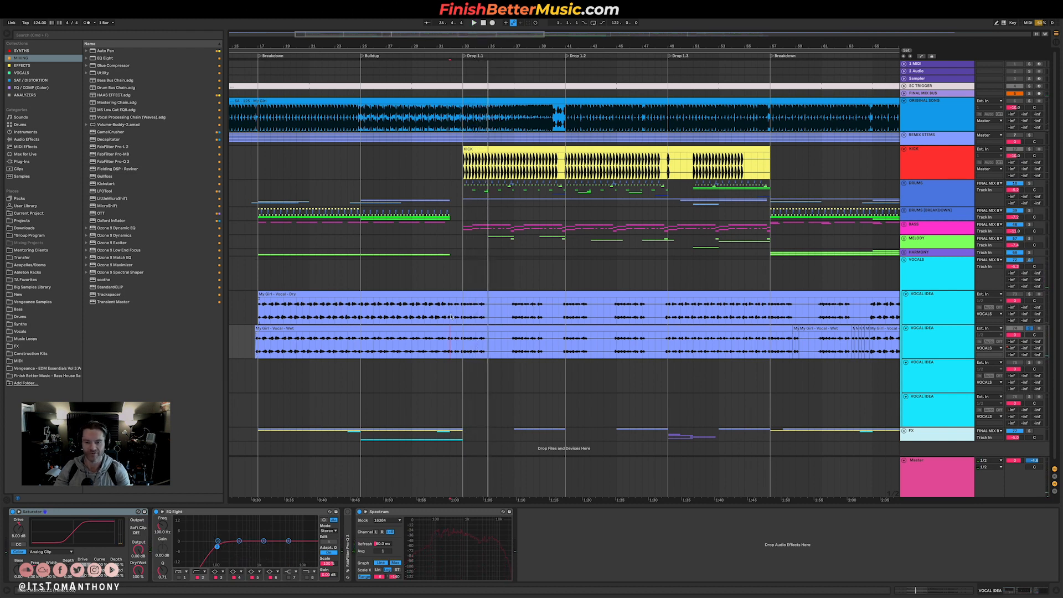
- Show the effect chain of the VOCALS group and fold the group
{"action": "scroll", "coordinate": [426, 350], "scroll_direction": "down", "scroll_amount": 5}
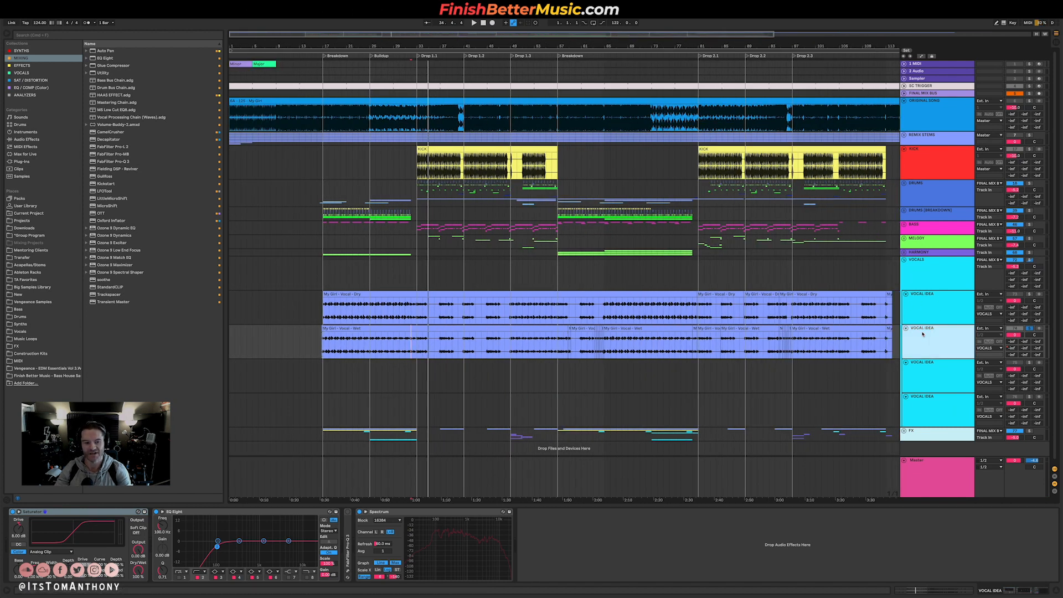
{"action": "left_click", "coordinate": [932, 270]}
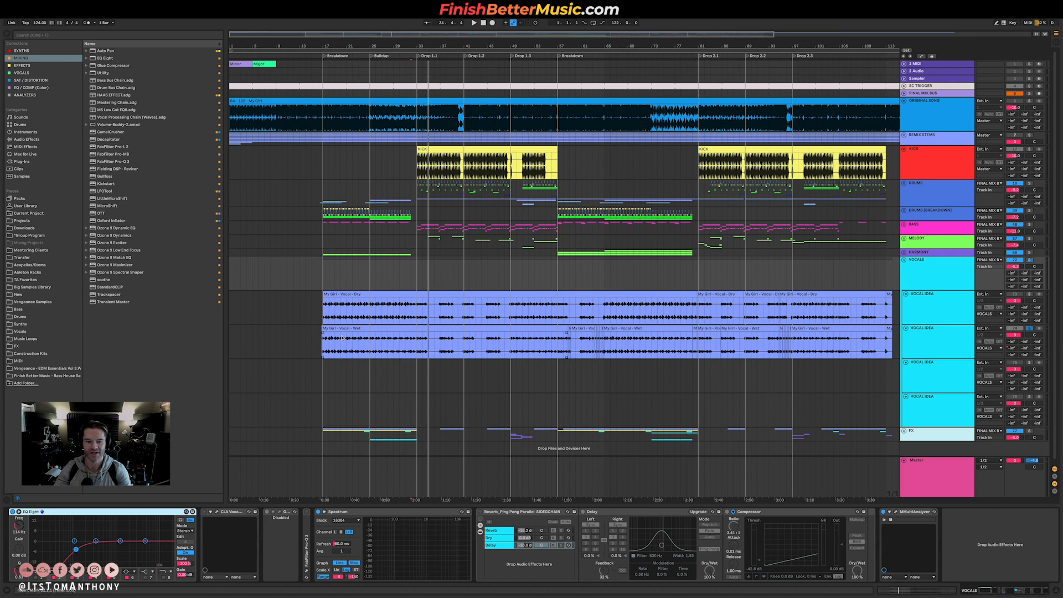
{"action": "left_click", "coordinate": [904, 260]}
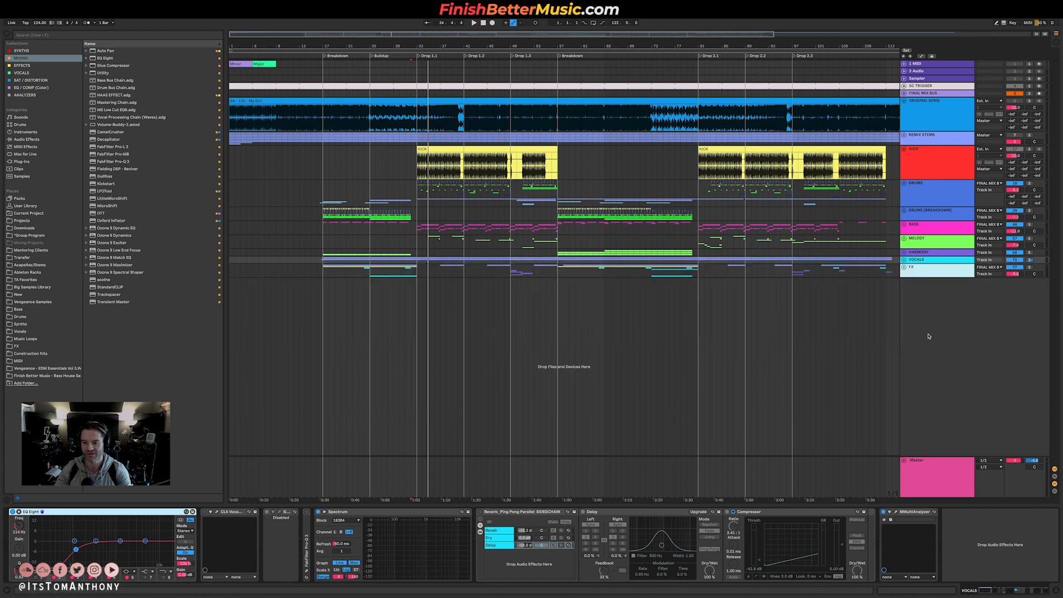
- Unfold the FX group and audition its ATMOS FX and My Girl - Vocal FX tracks in solo from the first Breakdown
{"action": "left_click", "coordinate": [931, 270]}
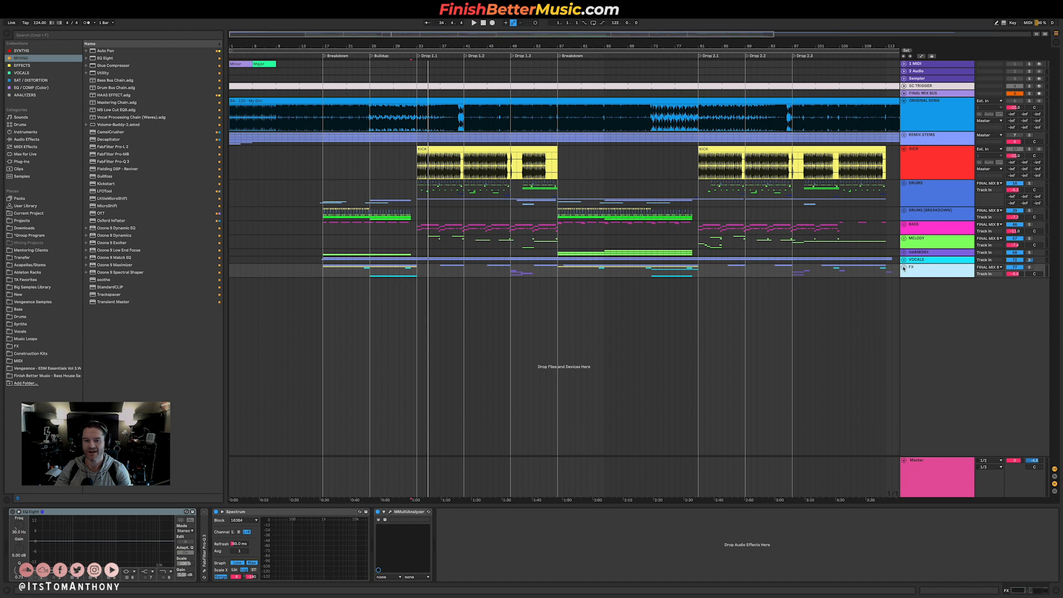
{"action": "left_click", "coordinate": [904, 268]}
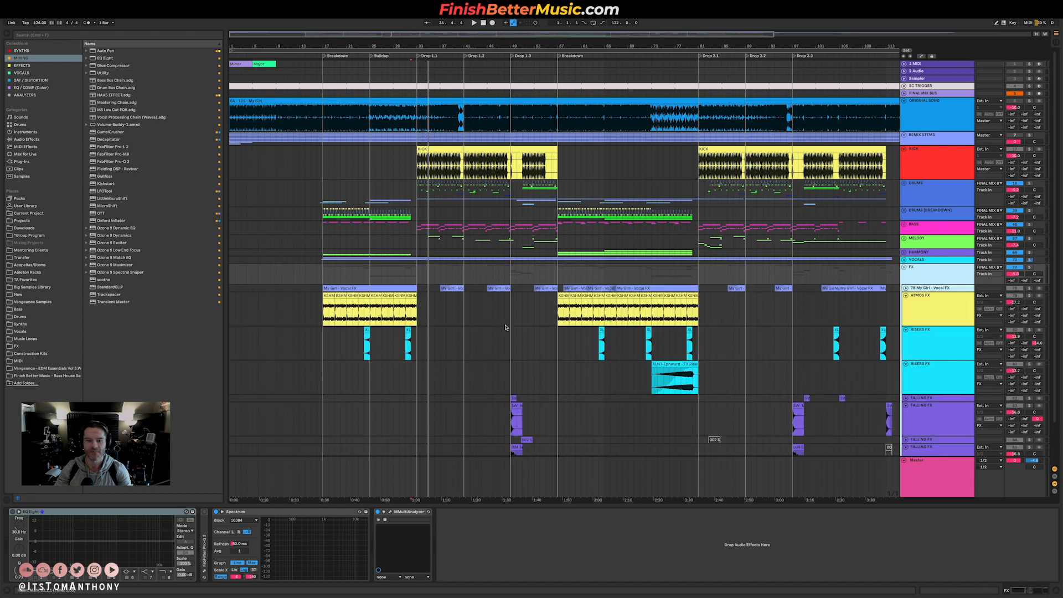
{"action": "left_click", "coordinate": [330, 317]}
{"action": "key", "text": "space"}
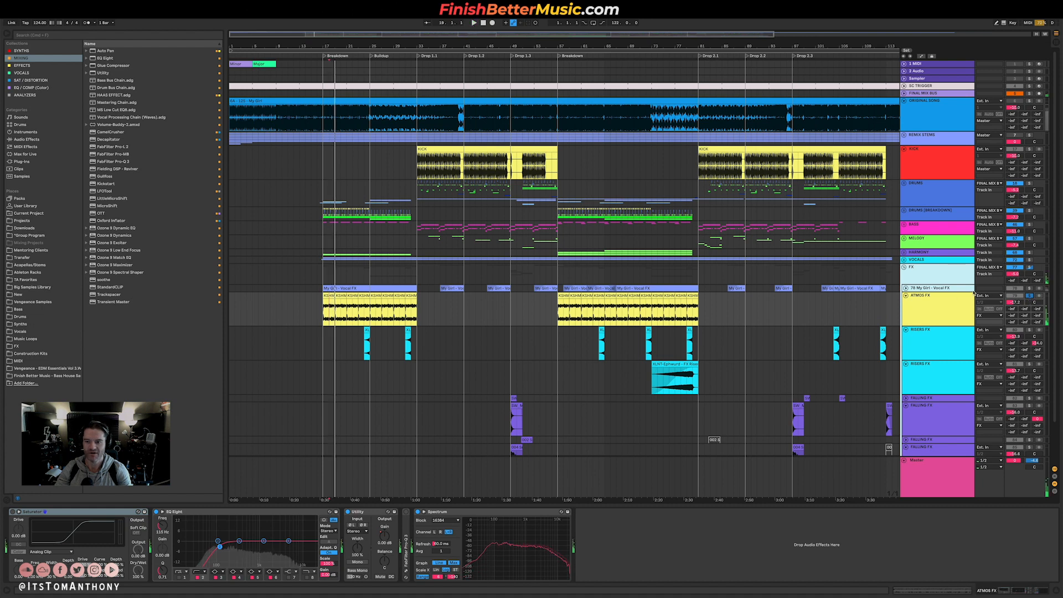
{"action": "key", "text": "Right"}
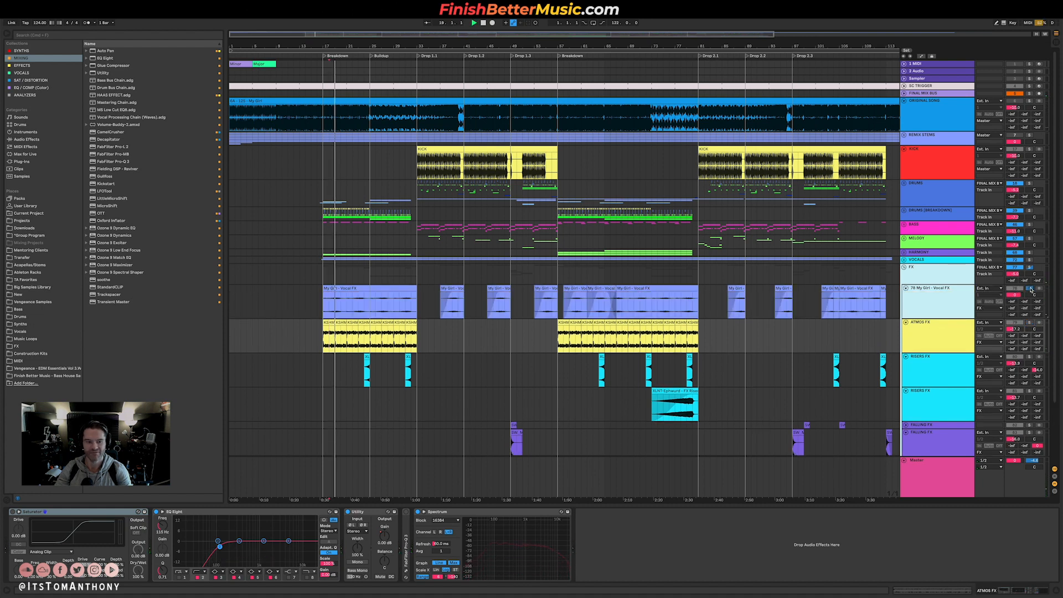
{"action": "key", "text": "space"}
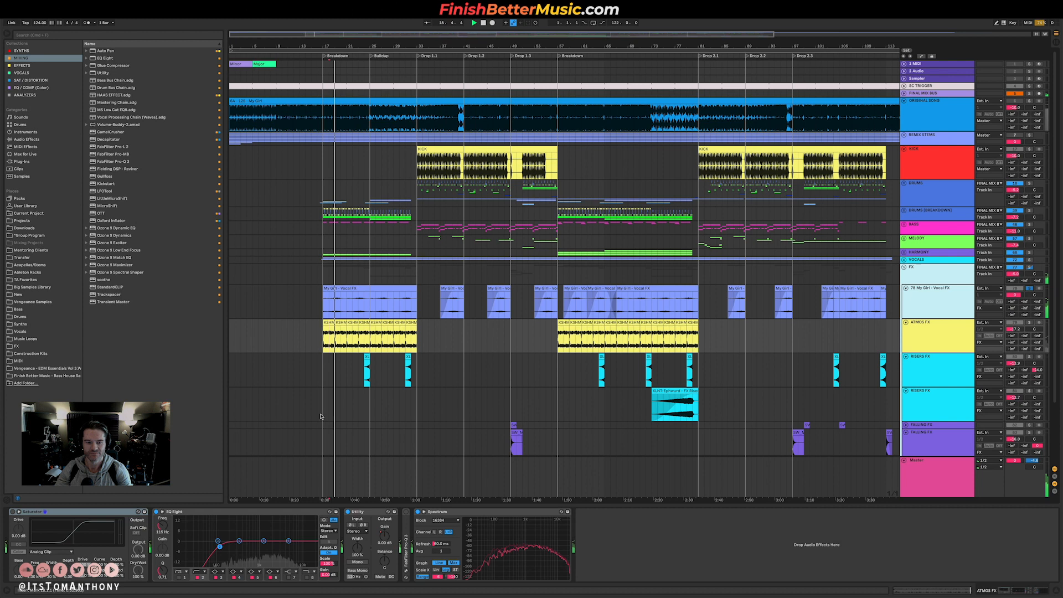
- Solo the first RISERS FX track and audition its riser clip leading into the Buildup
{"action": "key", "text": "plus"}
{"action": "key", "text": "plus"}
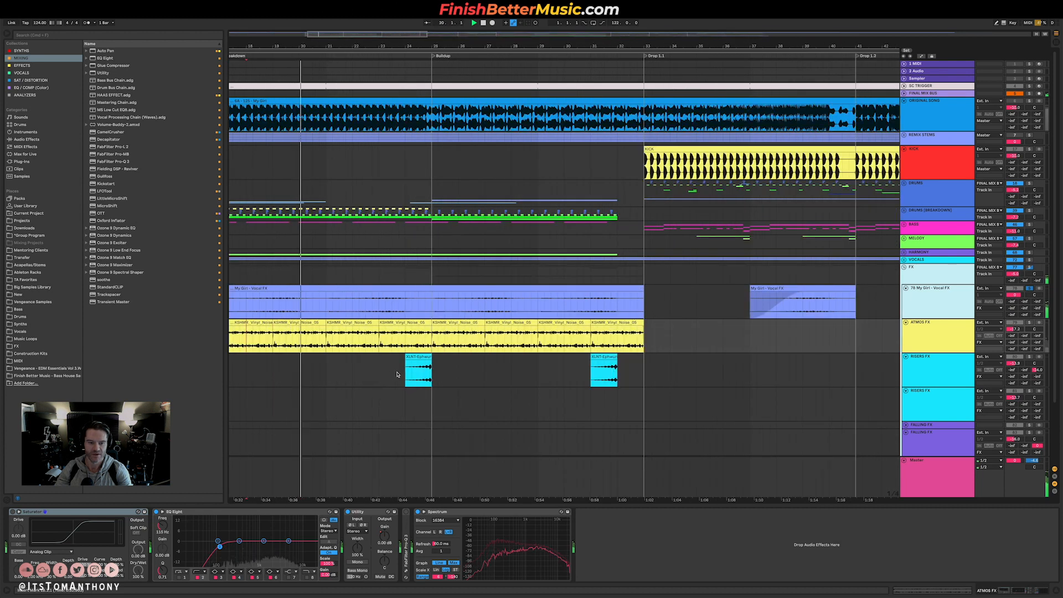
{"action": "left_click", "coordinate": [858, 371]}
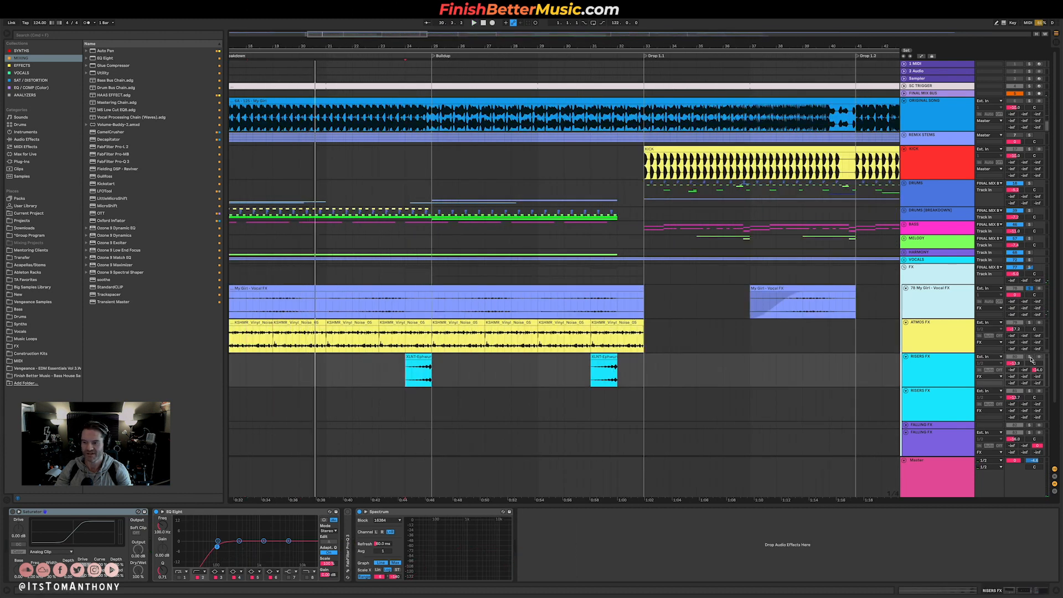
{"action": "key", "text": "space"}
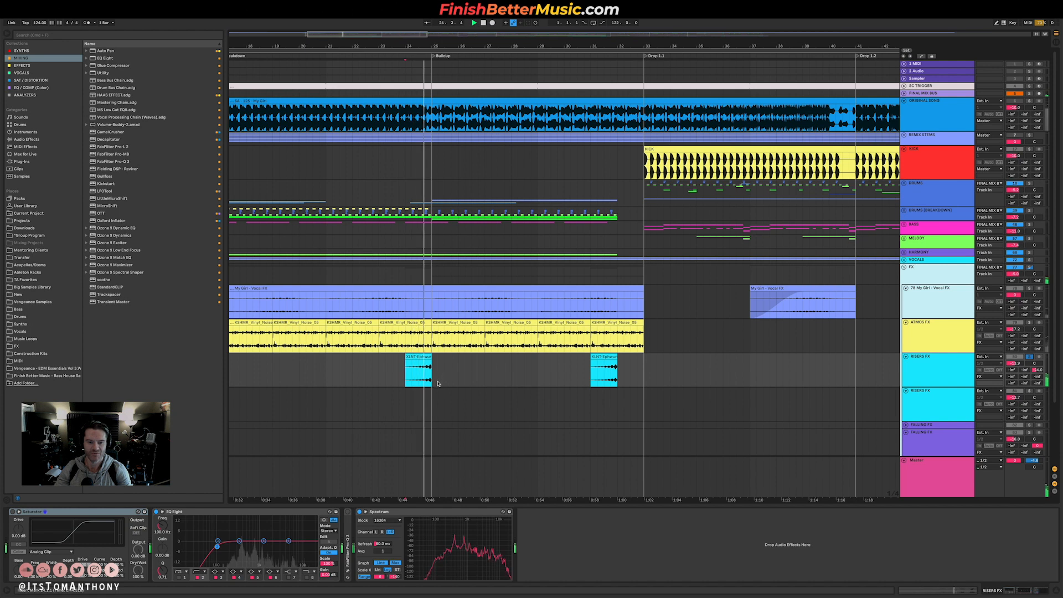
- Play from the start of Drop 1.3 to hear the falling effects placed there
{"action": "key", "text": "minus"}
{"action": "key", "text": "minus"}
{"action": "scroll", "coordinate": [525, 376], "scroll_direction": "down", "scroll_amount": 3}
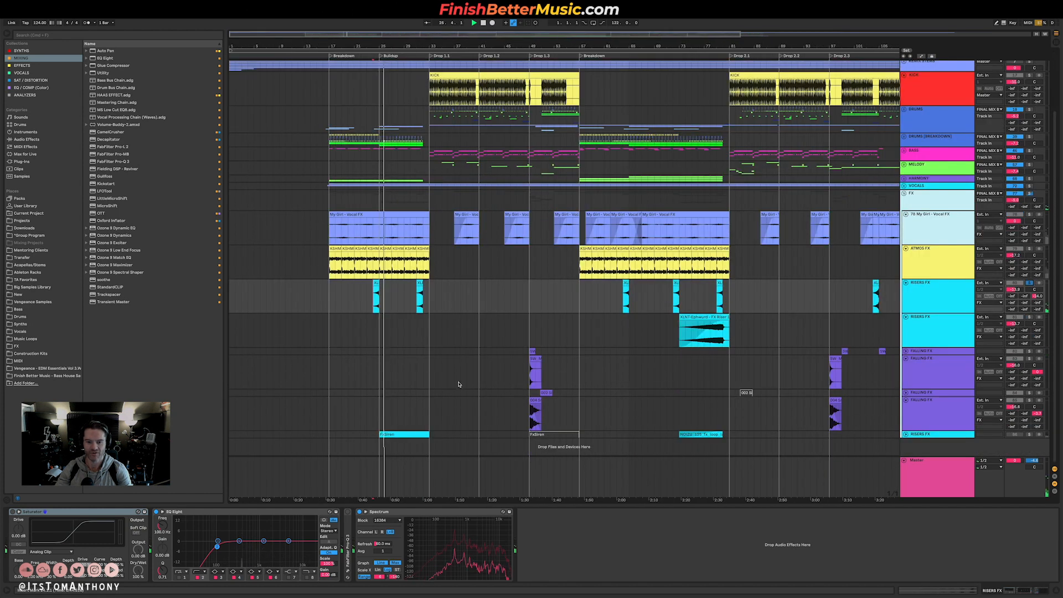
{"action": "scroll", "coordinate": [557, 385], "scroll_direction": "up", "scroll_amount": 5}
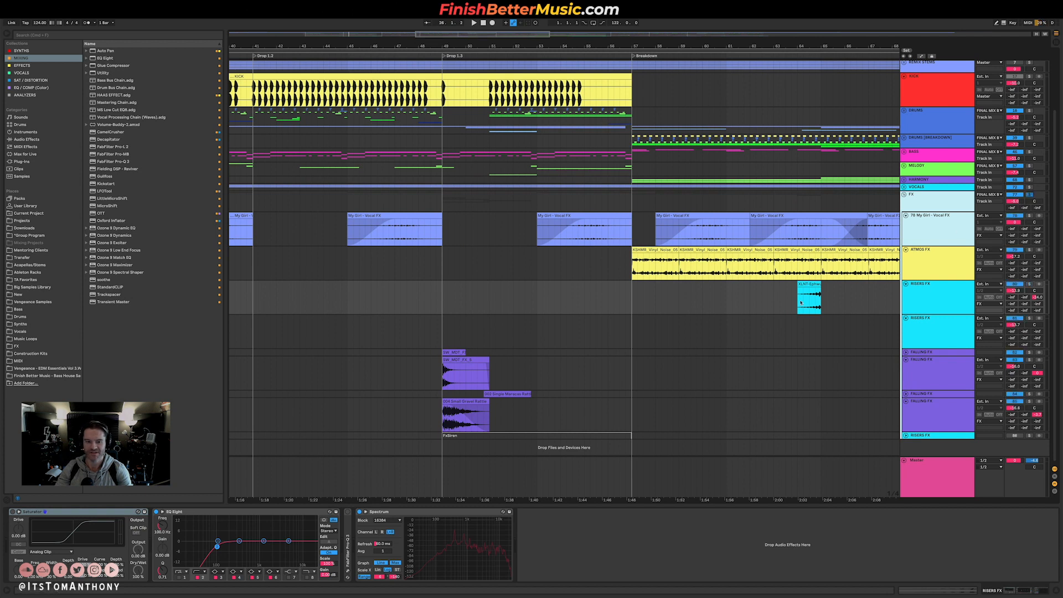
{"action": "left_click", "coordinate": [441, 377]}
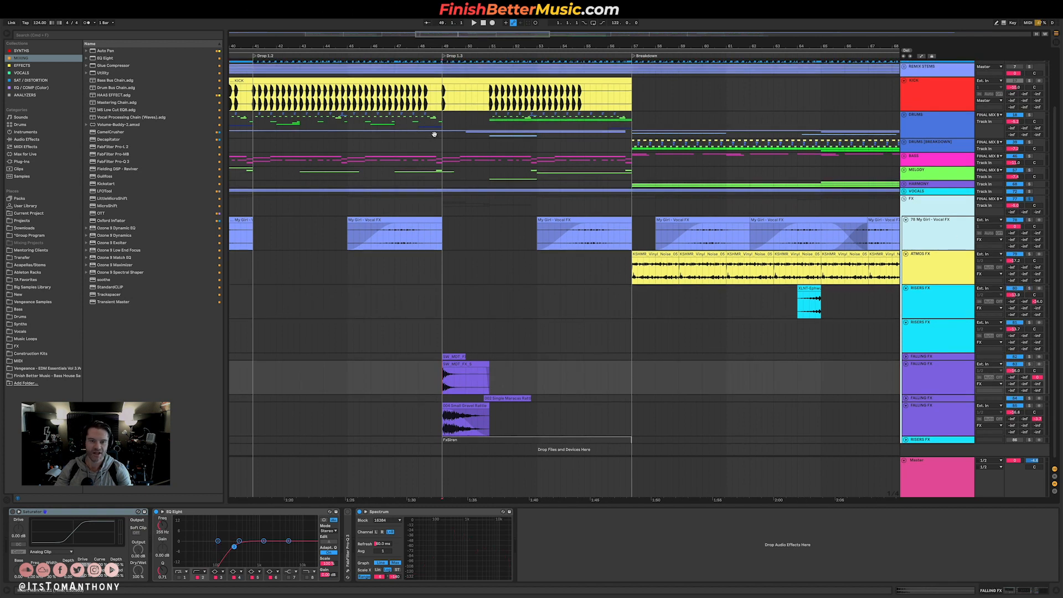
{"action": "scroll", "coordinate": [448, 162], "scroll_direction": "up", "scroll_amount": 3}
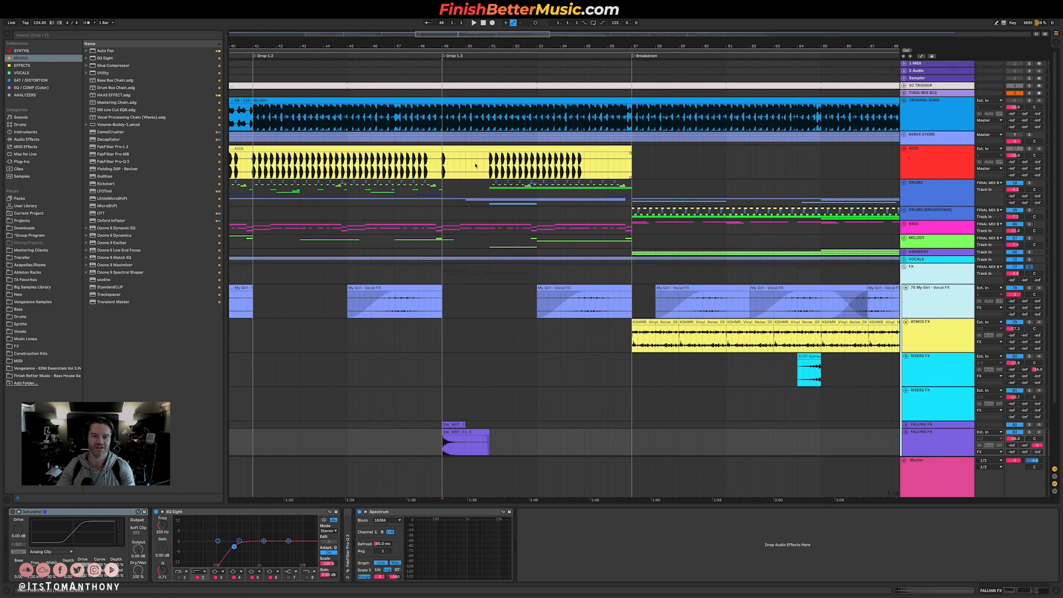
{"action": "scroll", "coordinate": [420, 425], "scroll_direction": "down", "scroll_amount": 3}
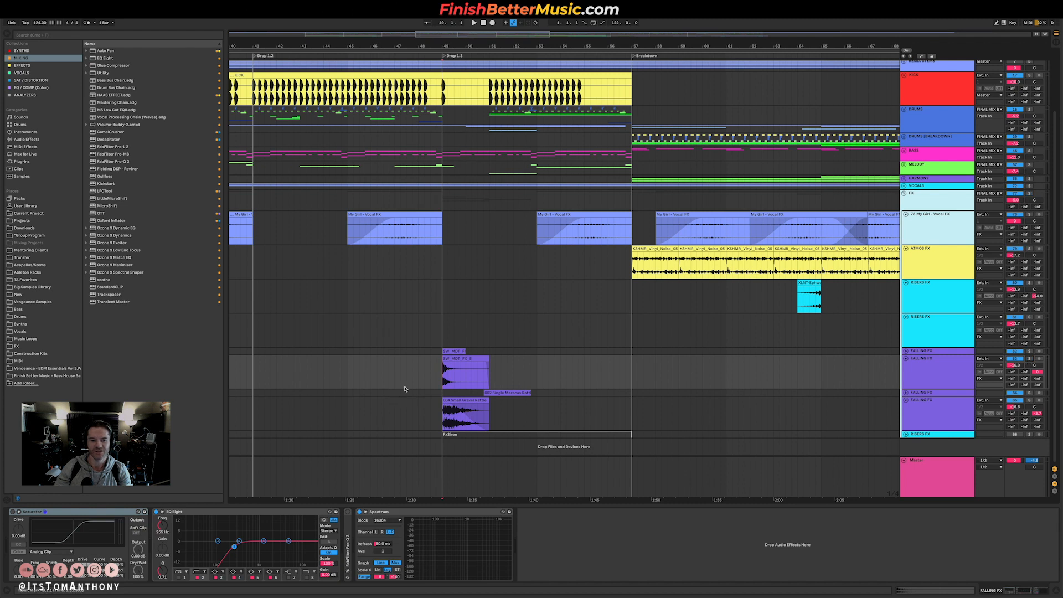
{"action": "key", "text": "space"}
{"action": "key", "text": "space"}
- Unfold the first FALLING FX track and audition the first and second FALLING FX tracks in solo at Drop 1.3
{"action": "left_click", "coordinate": [906, 351]}
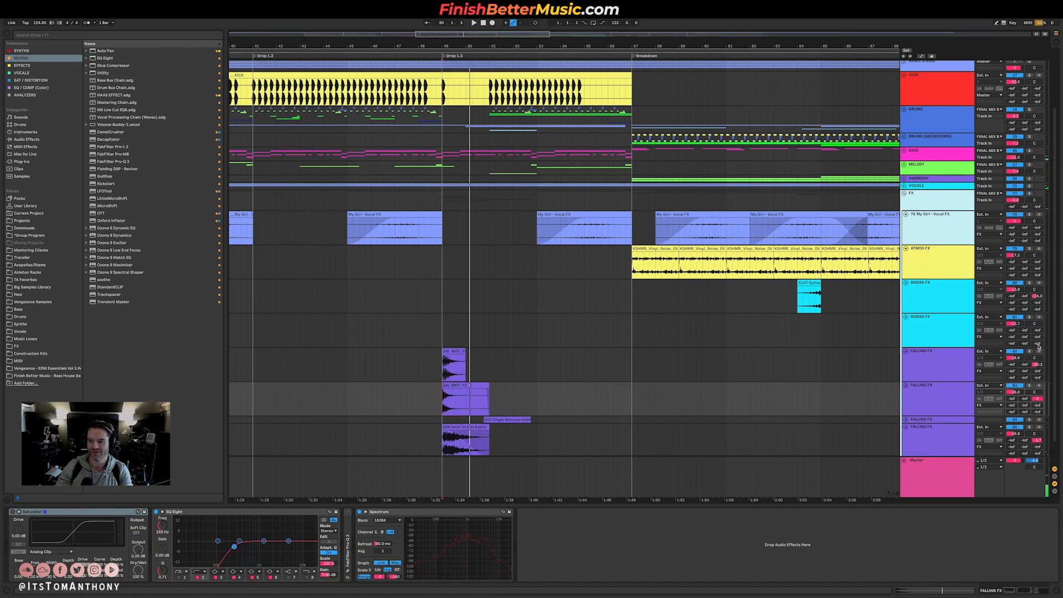
{"action": "left_click", "coordinate": [1029, 351]}
{"action": "key", "text": "space"}
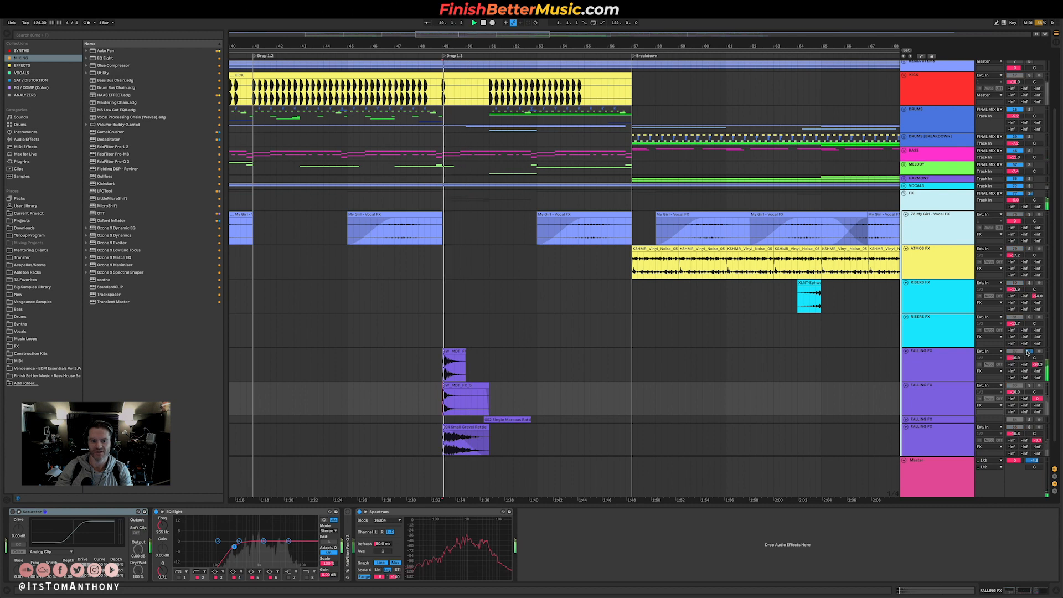
{"action": "left_click", "coordinate": [1030, 386]}
{"action": "key", "text": "space"}
{"action": "key", "text": "space"}
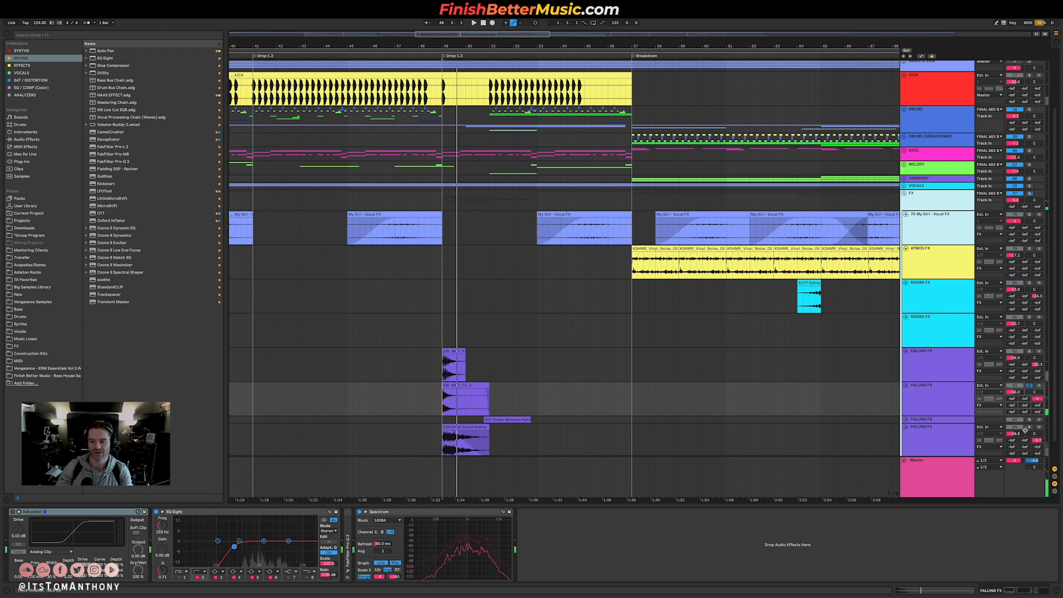
- Solo the fourth FALLING FX track, unfold the third one, and audition the snare rattle clip at Drop 1.3
{"action": "left_click", "coordinate": [1029, 427]}
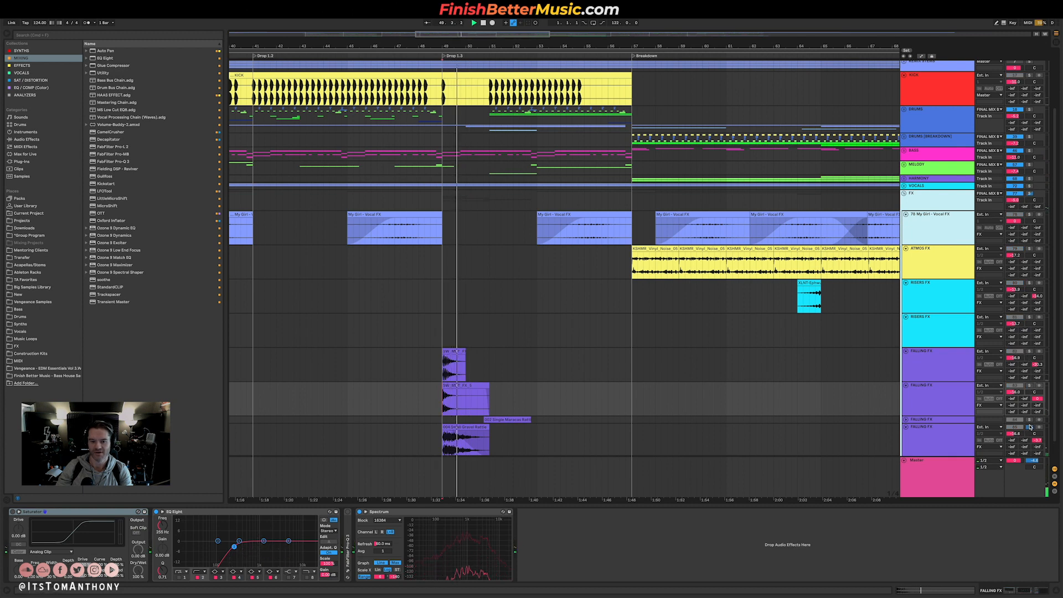
{"action": "left_click", "coordinate": [906, 420]}
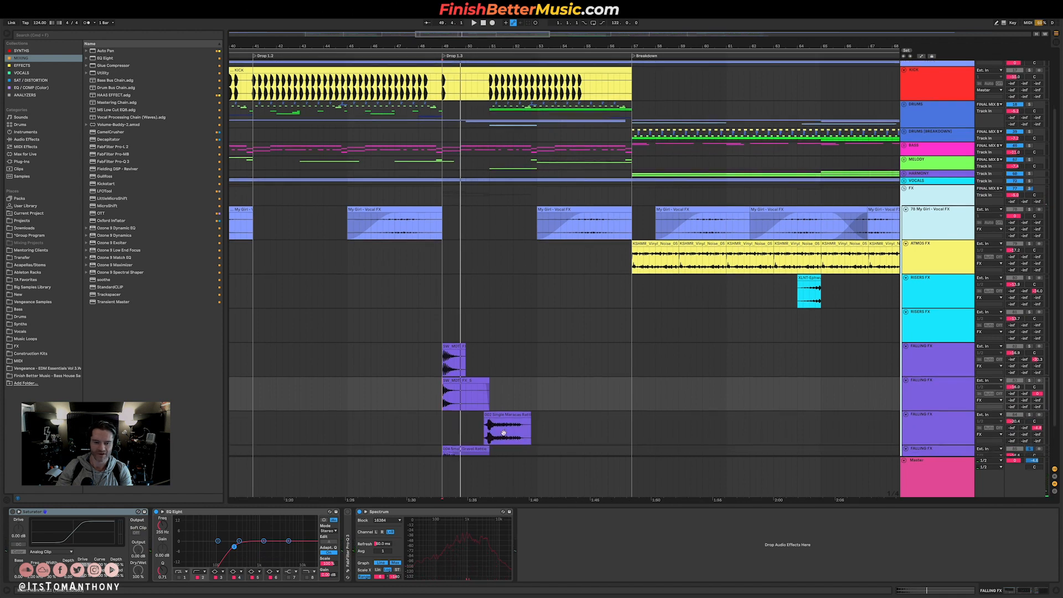
{"action": "scroll", "coordinate": [484, 426], "scroll_direction": "down", "scroll_amount": 3}
{"action": "scroll", "coordinate": [475, 411], "scroll_direction": "up", "scroll_amount": 3}
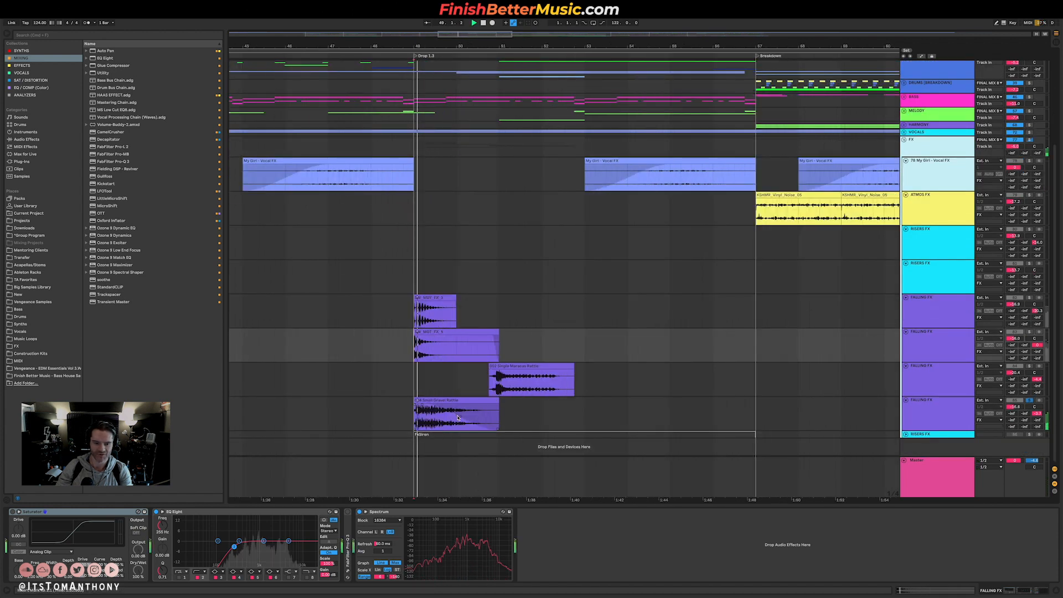
{"action": "key", "text": "space"}
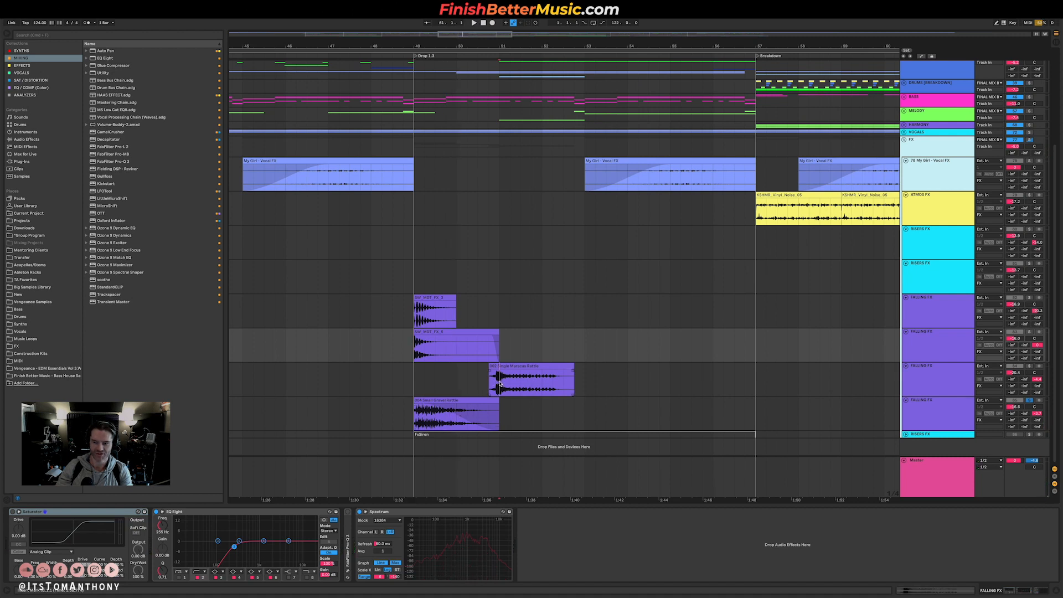
- Audition the Single Maracas Rattle clip in solo from bar 51, and replay Drop 1.3 with all tracks unsoloed
{"action": "left_click", "coordinate": [499, 382]}
{"action": "key", "text": "space"}
{"action": "left_click", "coordinate": [1030, 366]}
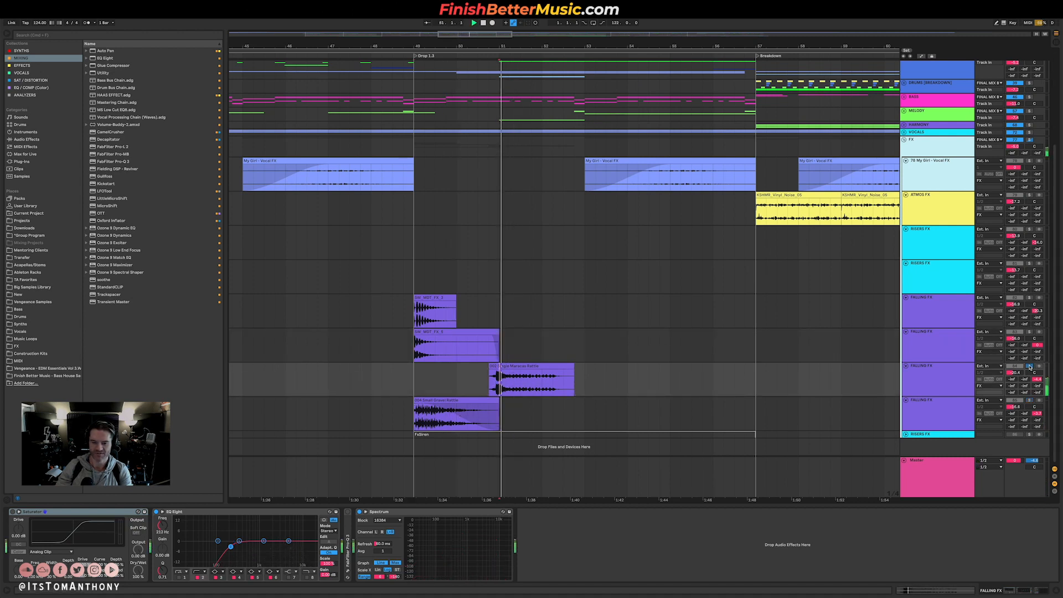
{"action": "key", "text": "space"}
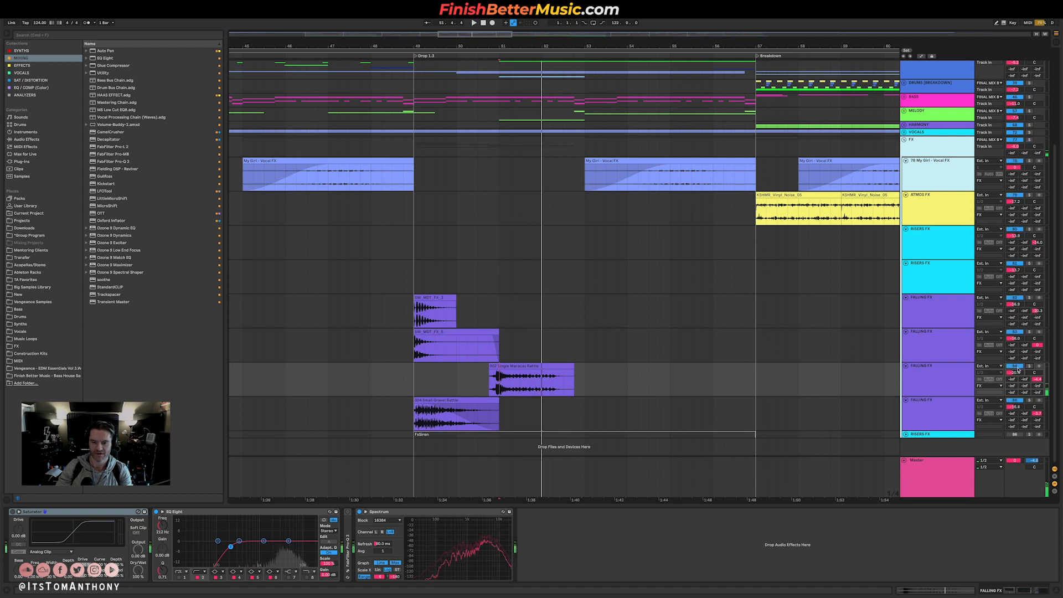
{"action": "left_click", "coordinate": [415, 376]}
{"action": "key", "text": "space"}
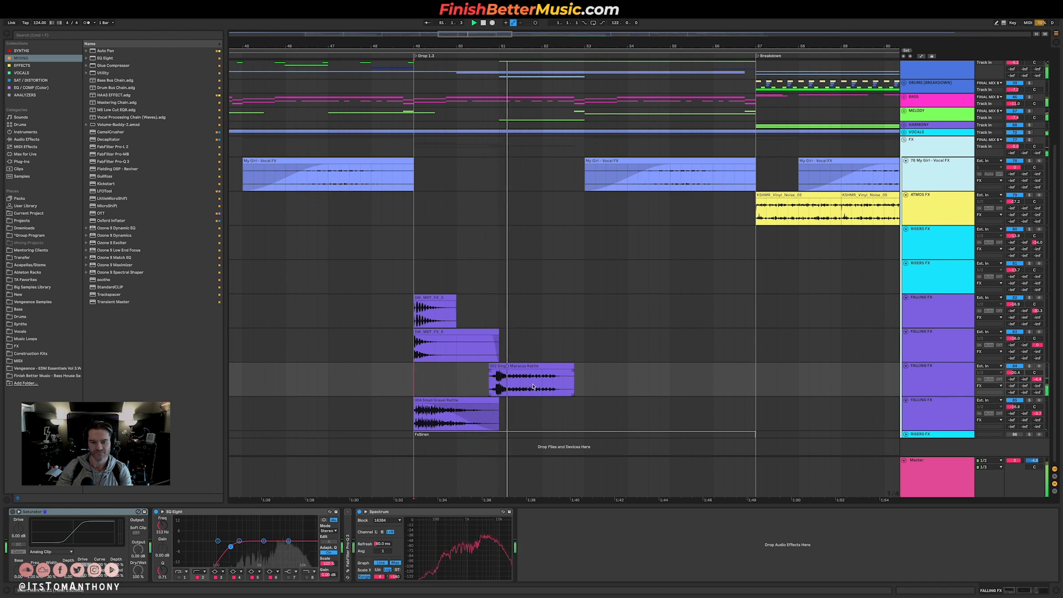
- Fold the FX group and unfold the HARMONY group to view its loop tracks across the song
{"action": "scroll", "coordinate": [559, 389], "scroll_direction": "down", "scroll_amount": 15}
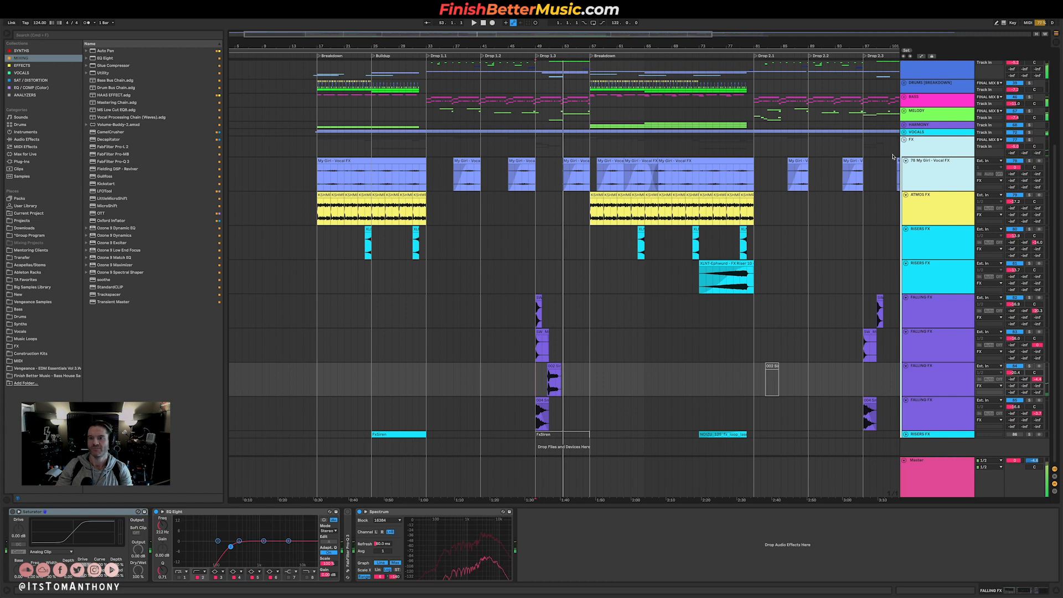
{"action": "left_click", "coordinate": [904, 141]}
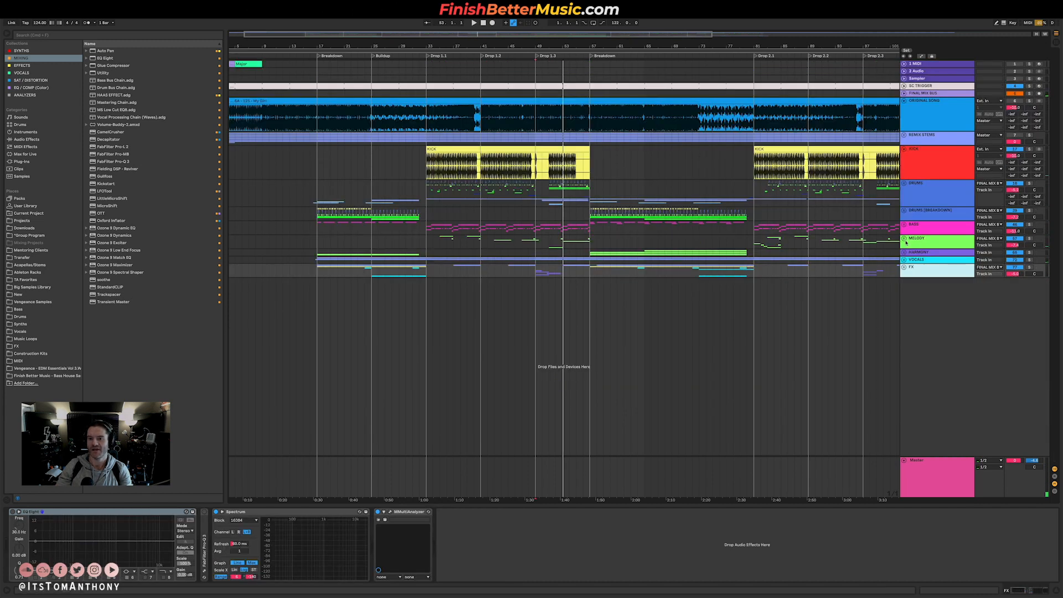
{"action": "left_click", "coordinate": [905, 239]}
{"action": "left_click", "coordinate": [905, 239]}
{"action": "left_click", "coordinate": [904, 252]}
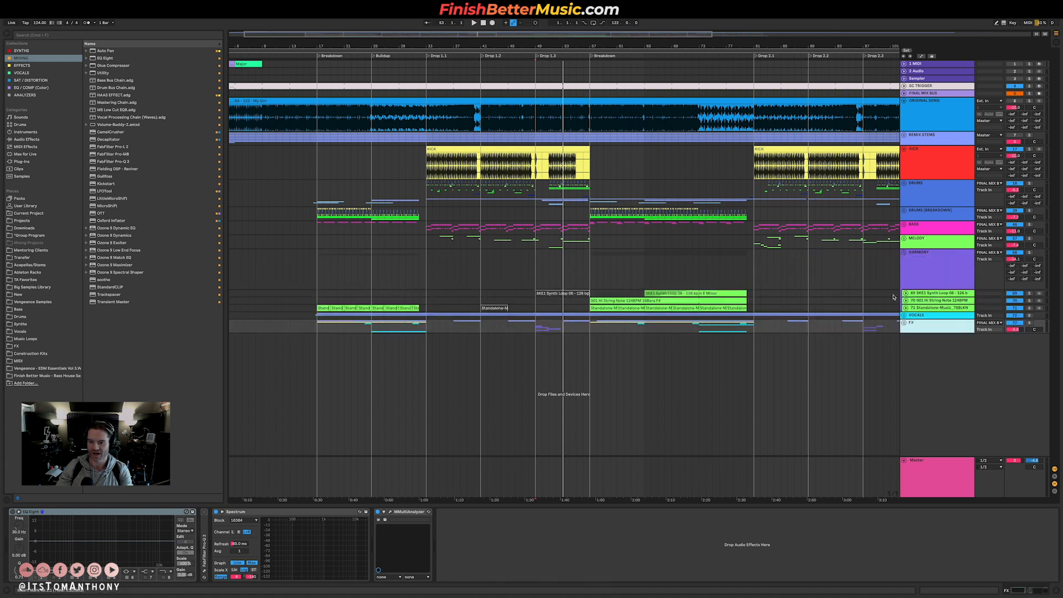
- Unfold the Hi String Note track in the HARMONY group and the BREAK BASS group inside BASS
{"action": "left_click", "coordinate": [906, 301]}
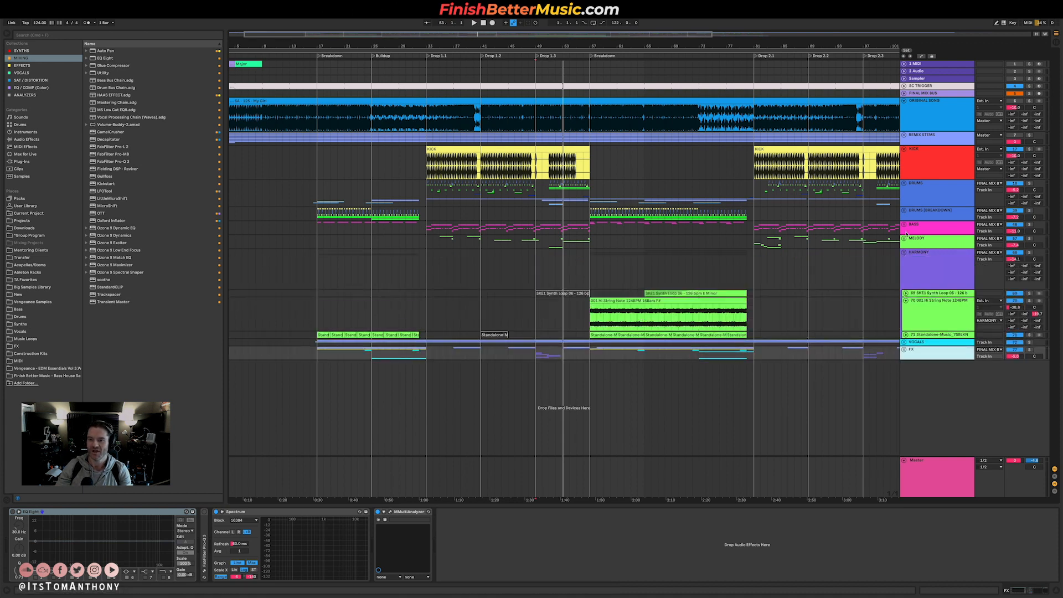
{"action": "left_click", "coordinate": [904, 228]}
{"action": "left_click", "coordinate": [904, 225]}
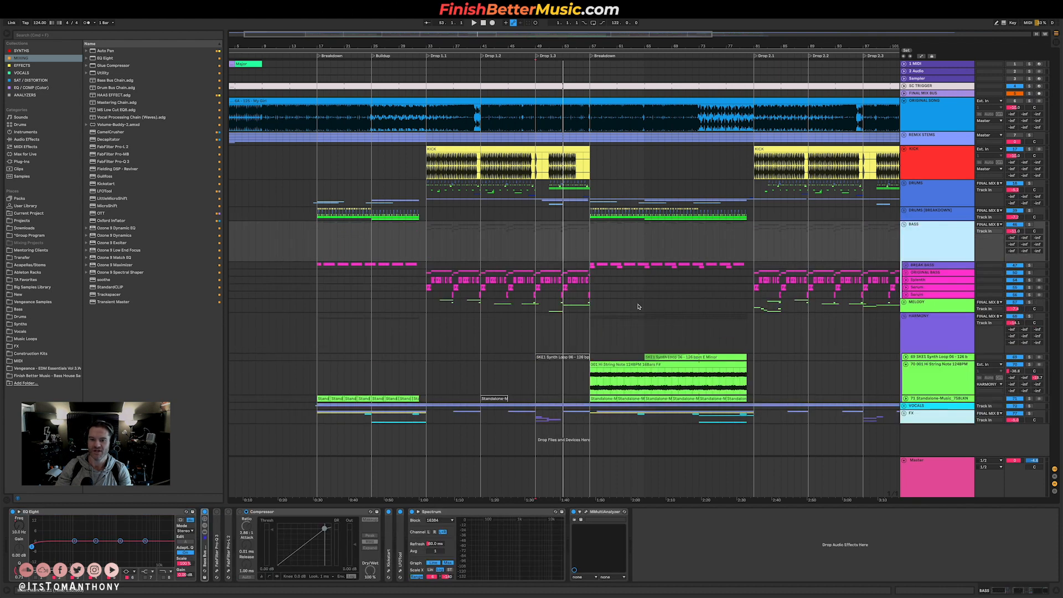
{"action": "left_click", "coordinate": [906, 266]}
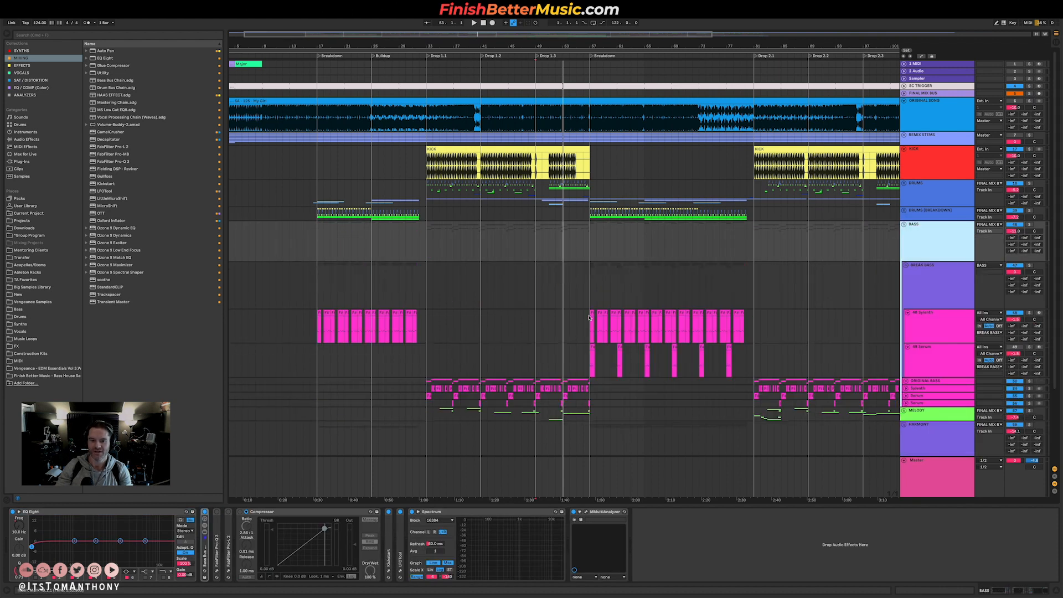
- Audition the BREAK BASS group's Sylenth track in solo from the start of the second Breakdown
{"action": "left_click", "coordinate": [590, 317]}
{"action": "left_click", "coordinate": [1028, 313]}
{"action": "key", "text": "space"}
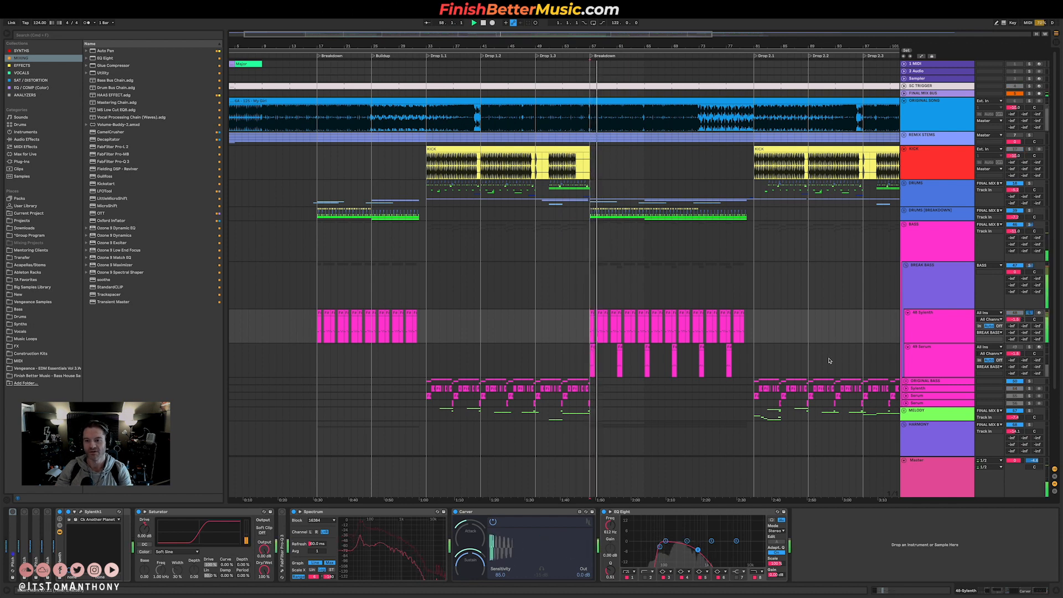
- Show the BREAK BASS Serum track's devices and replay the soloed Sylenth bass from bar 57 in a closer view of its clips
{"action": "left_click", "coordinate": [948, 356]}
{"action": "scroll", "coordinate": [599, 367], "scroll_direction": "up", "scroll_amount": 5}
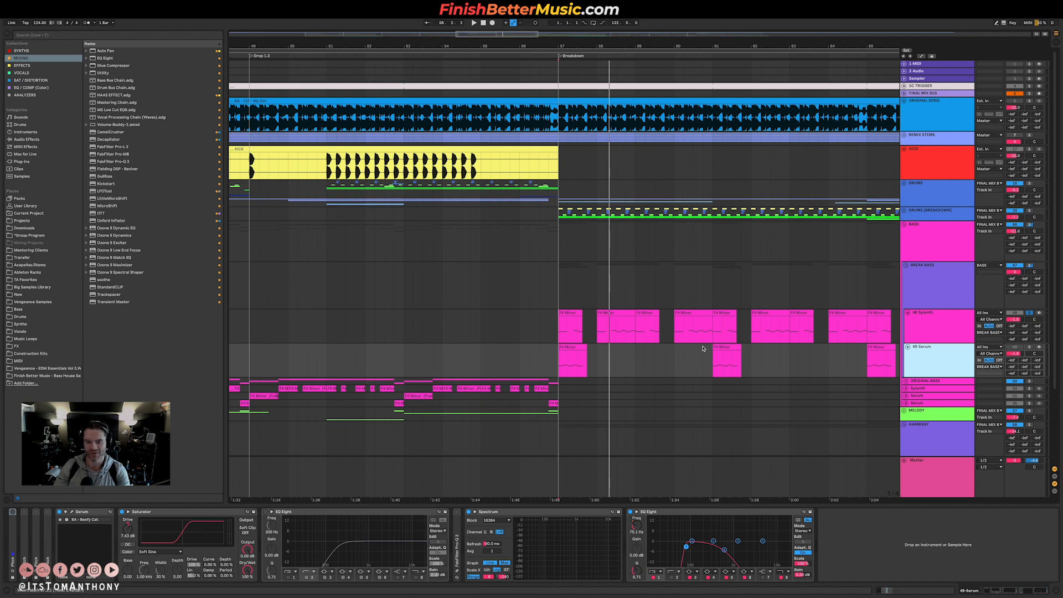
{"action": "left_click", "coordinate": [559, 332]}
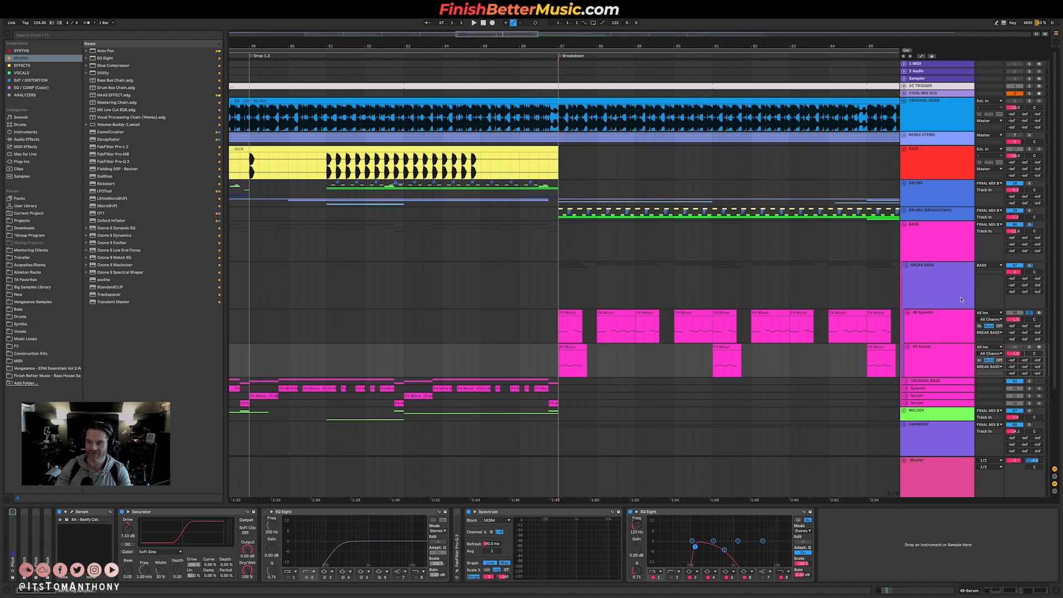
{"action": "key", "text": "space"}
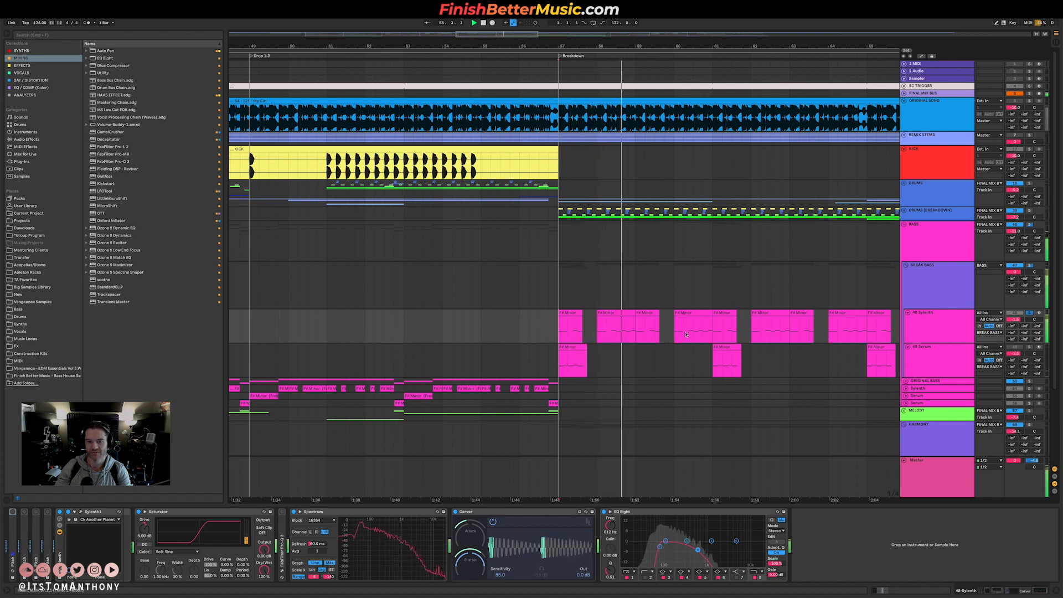
{"action": "key", "text": "space"}
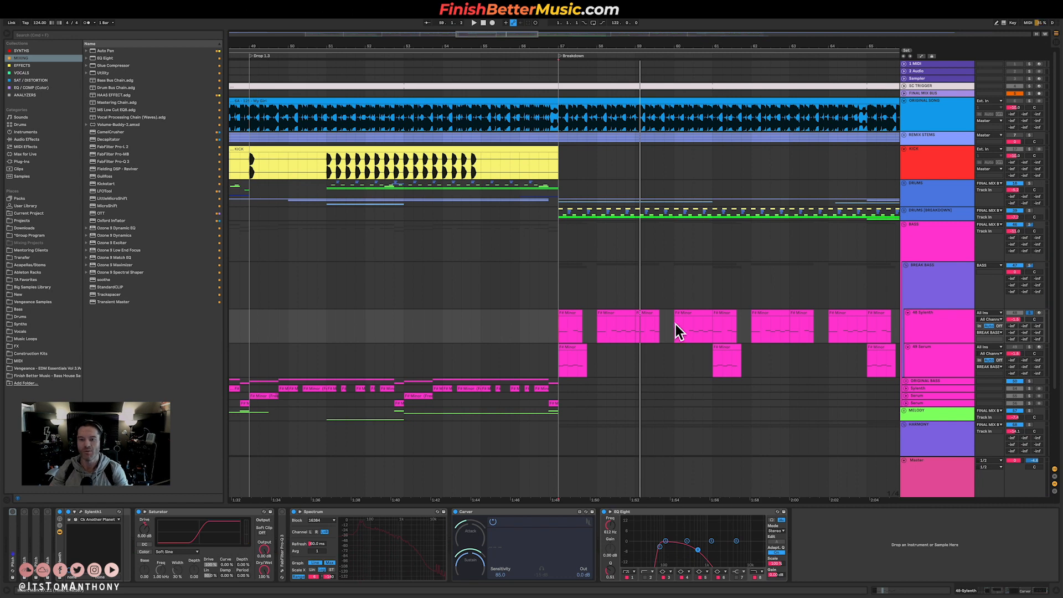
- Audition the Hi String Note track of the HARMONY group in solo at the second Breakdown
{"action": "scroll", "coordinate": [626, 323], "scroll_direction": "down", "scroll_amount": 2}
{"action": "key", "text": "minus"}
{"action": "key", "text": "minus"}
{"action": "key", "text": "minus"}
{"action": "key", "text": "minus"}
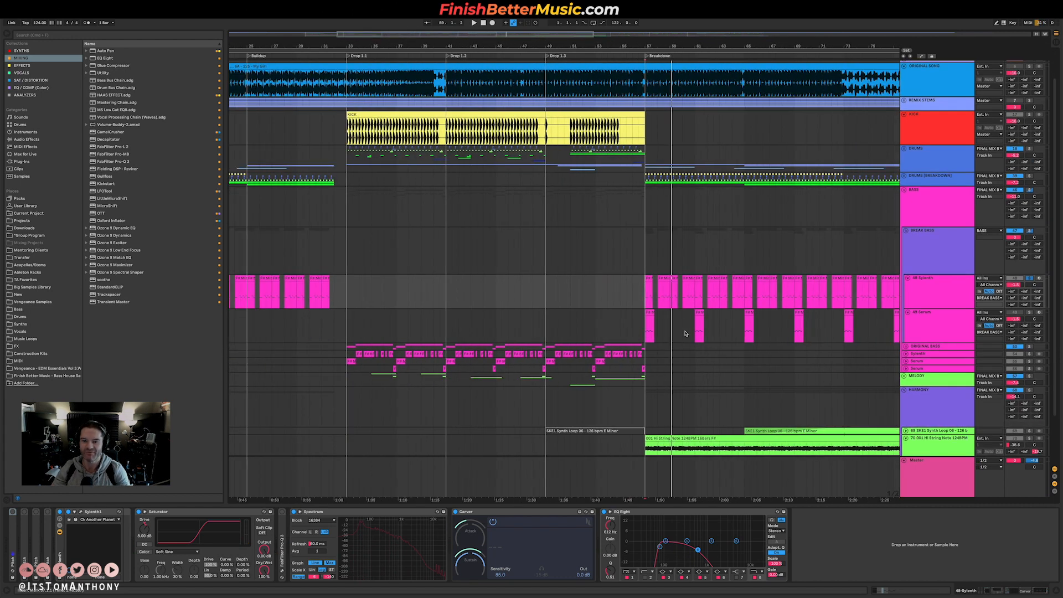
{"action": "scroll", "coordinate": [813, 409], "scroll_direction": "down", "scroll_amount": 1}
{"action": "scroll", "coordinate": [814, 409], "scroll_direction": "down", "scroll_amount": 3}
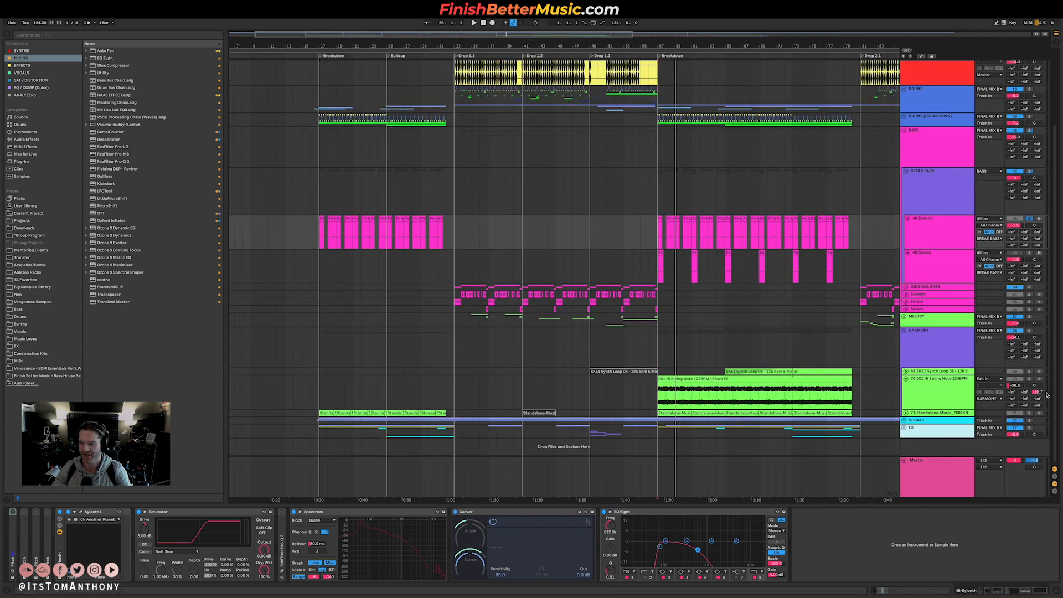
{"action": "key", "text": "space"}
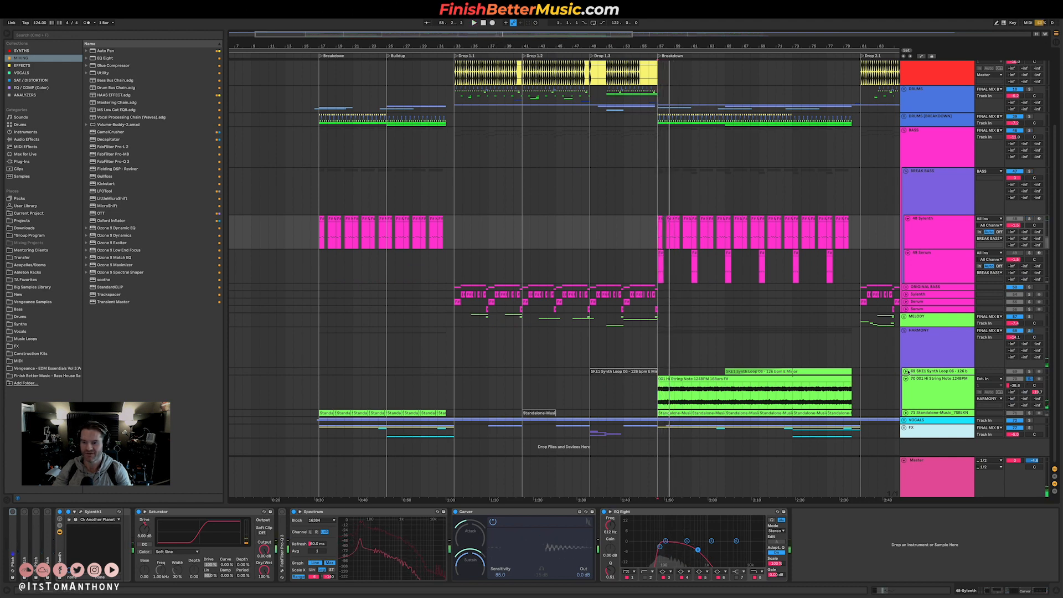
- Unfold the SKE1 Synth Loop 06 track and audition it in solo from bar 71
{"action": "left_click", "coordinate": [906, 371]}
{"action": "key", "text": "space"}
{"action": "left_click", "coordinate": [1028, 366]}
{"action": "left_click", "coordinate": [1028, 372]}
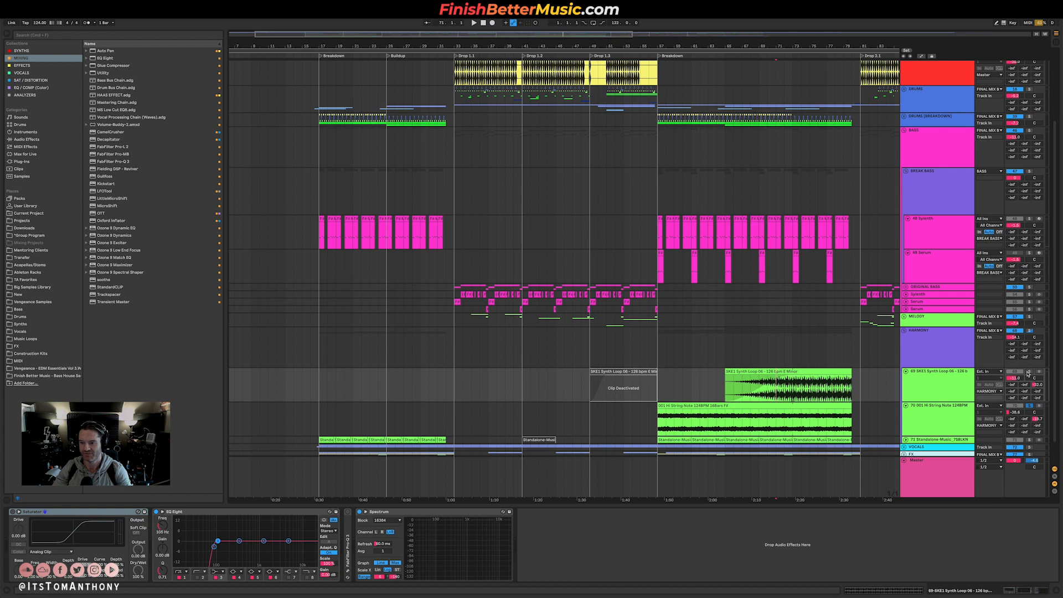
{"action": "key", "text": "space"}
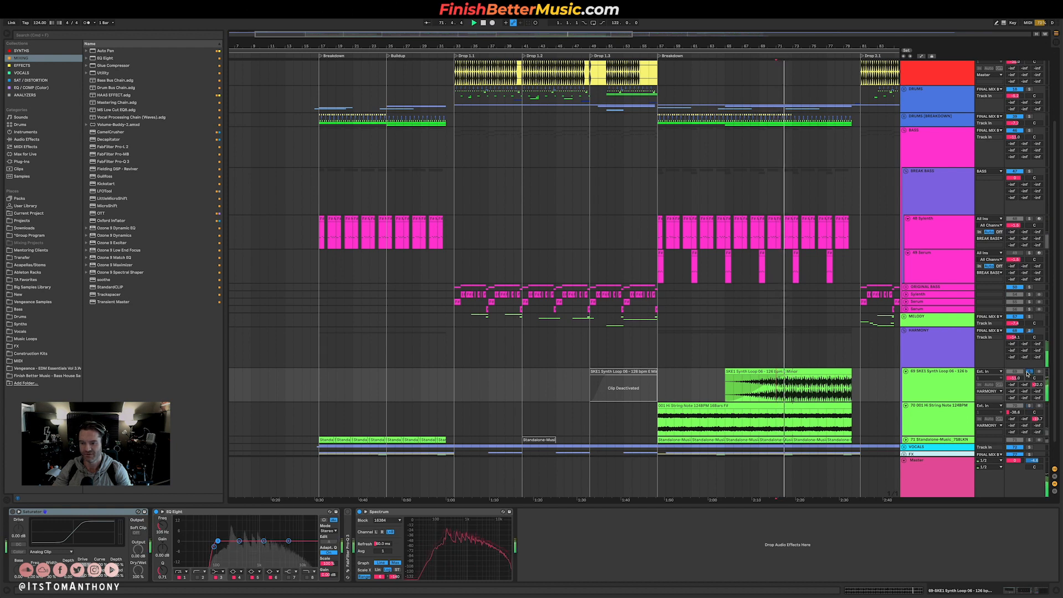
- Unfold the Standalone-Music track in the HARMONY group, audition it in solo, and stop playback
{"action": "scroll", "coordinate": [643, 378], "scroll_direction": "down", "scroll_amount": 2}
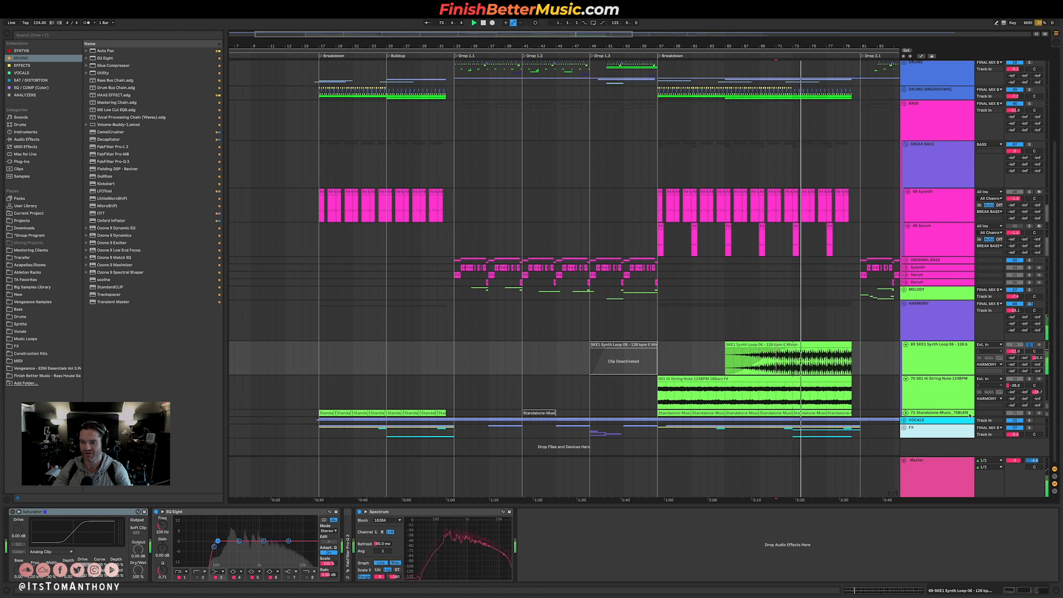
{"action": "left_click", "coordinate": [906, 413]}
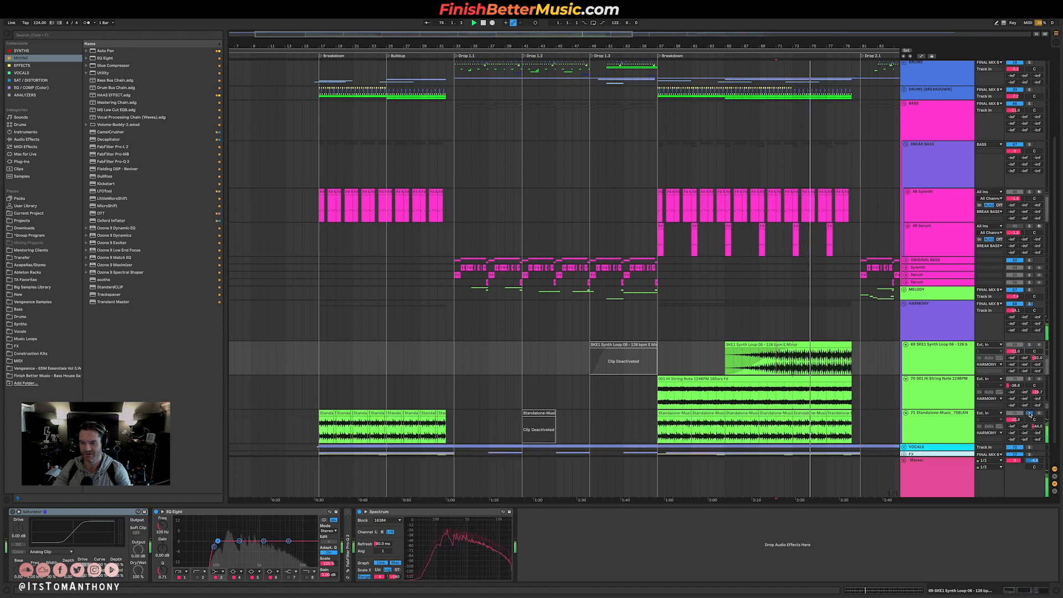
{"action": "key", "text": "space"}
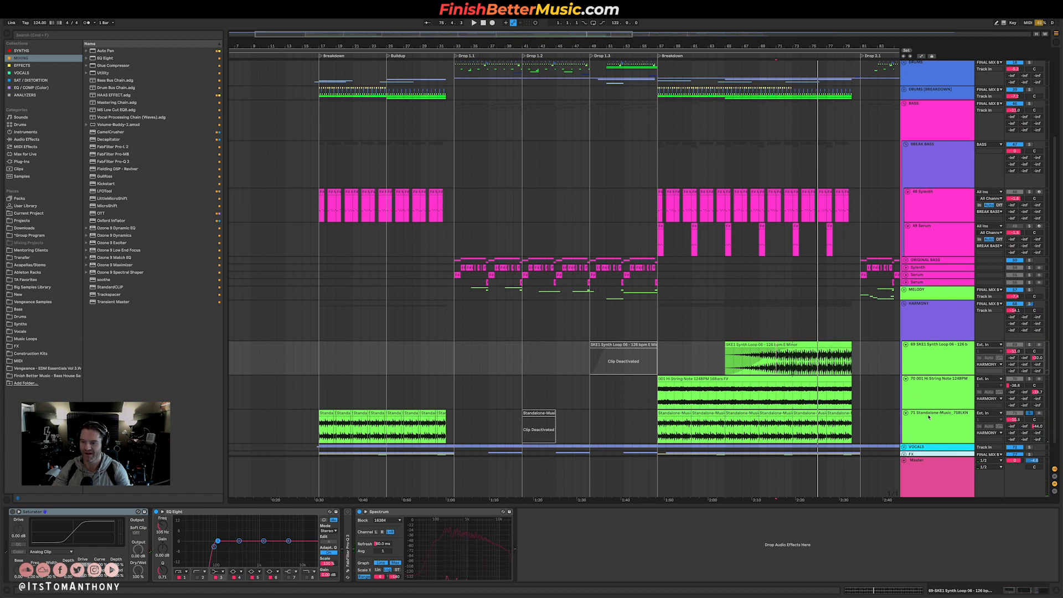
- Fold the HARMONY tracks and the open groups to show an overview of the whole arrangement
{"action": "left_click", "coordinate": [905, 414]}
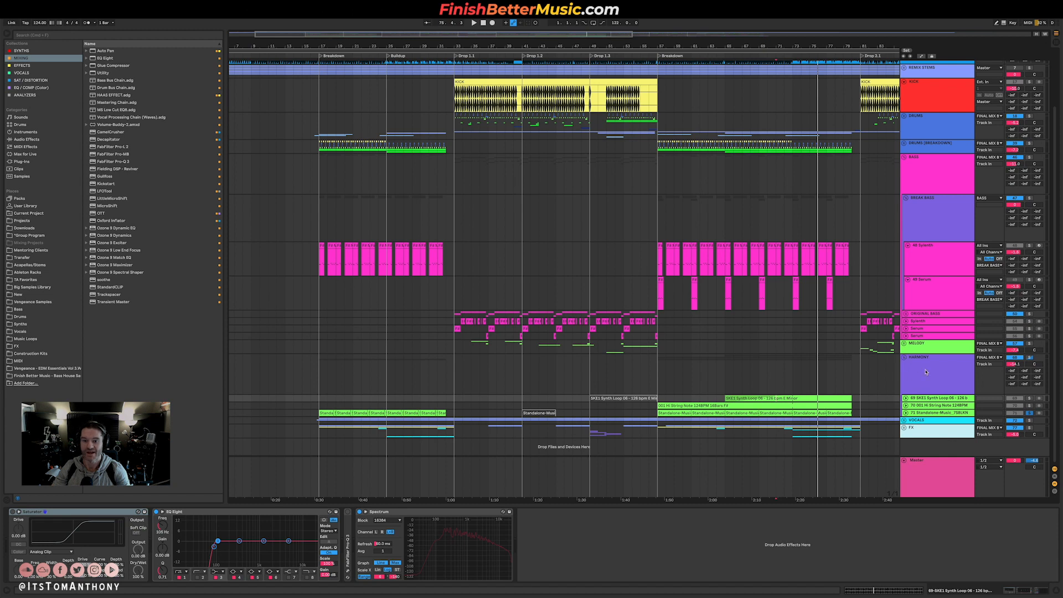
{"action": "left_click", "coordinate": [915, 368]}
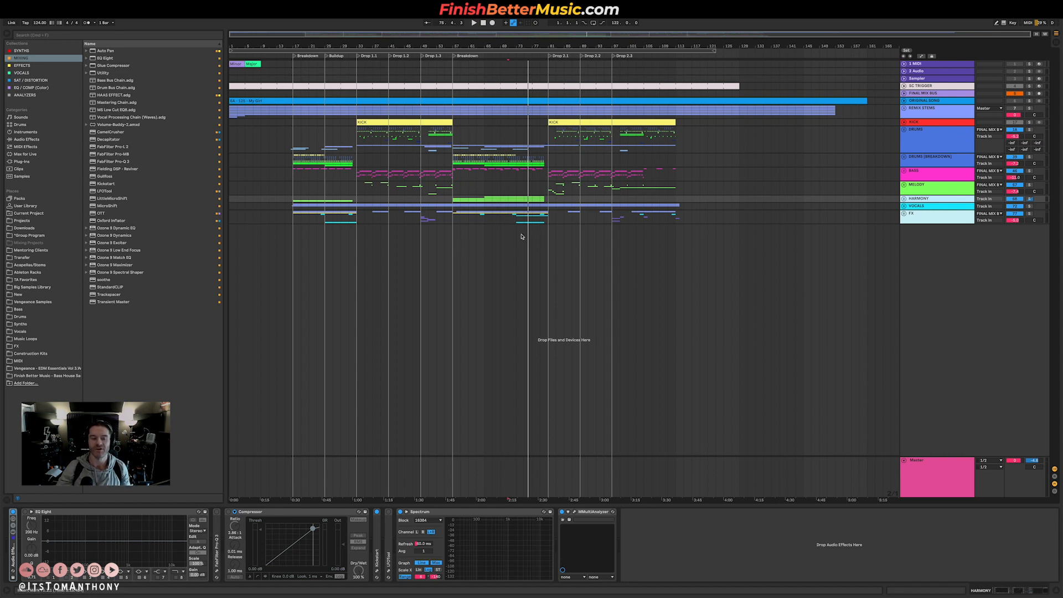
- Switch to the web browser, bring up the producer's Instagram profile, and look over its posts
{"action": "key", "text": "ctrl+Right"}
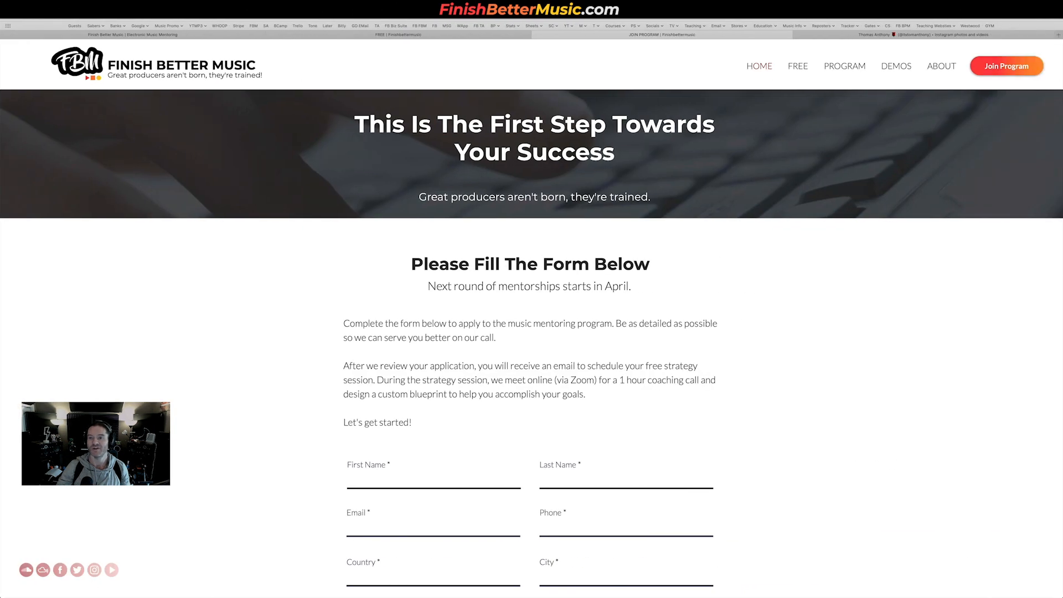
{"action": "left_click", "coordinate": [954, 35]}
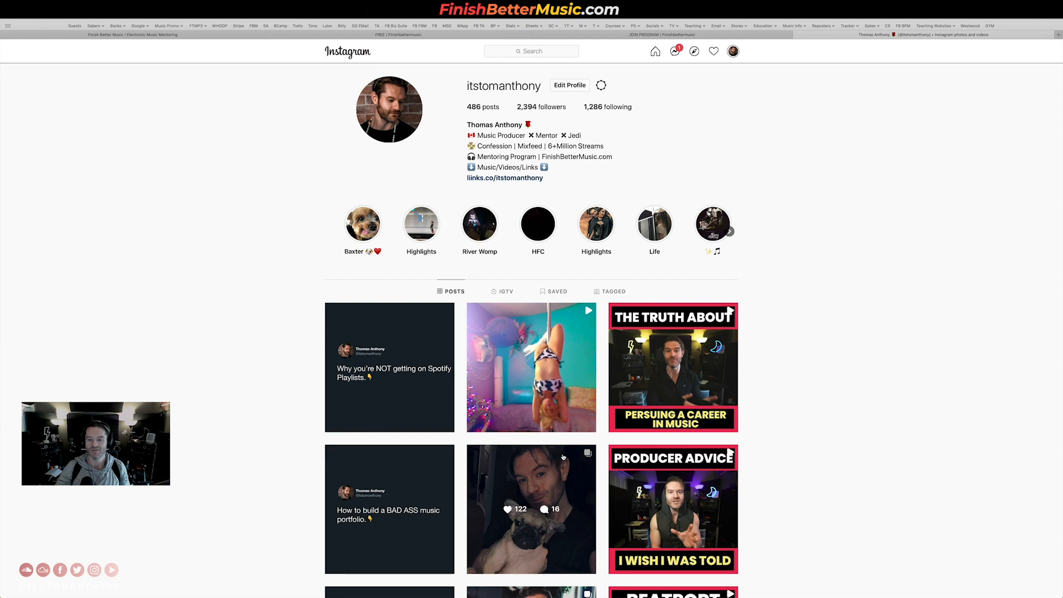
{"action": "scroll", "coordinate": [587, 275], "scroll_direction": "down", "scroll_amount": 4}
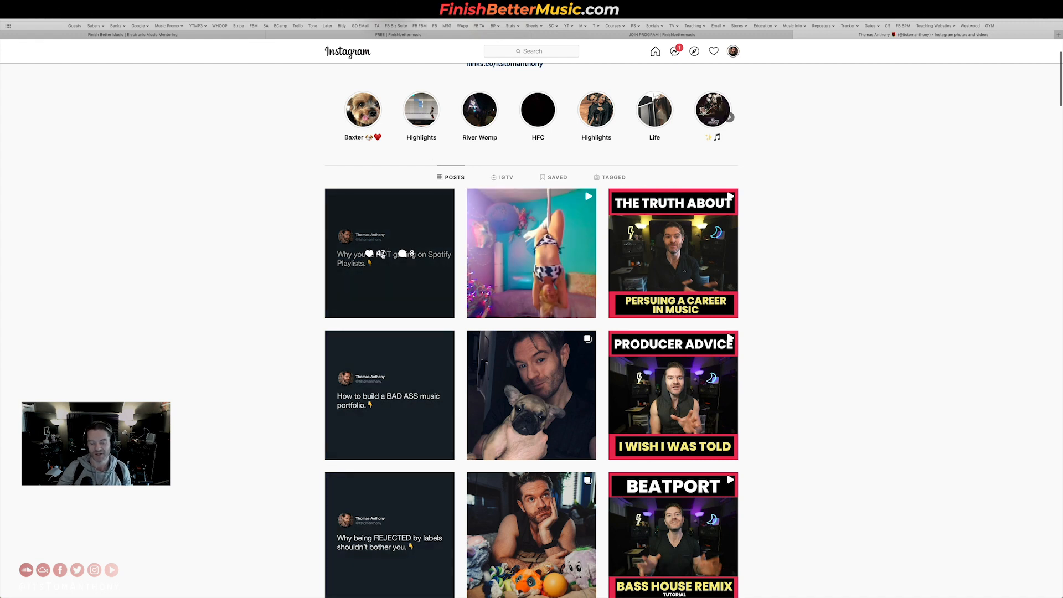
{"action": "scroll", "coordinate": [387, 394], "scroll_direction": "up", "scroll_amount": 5}
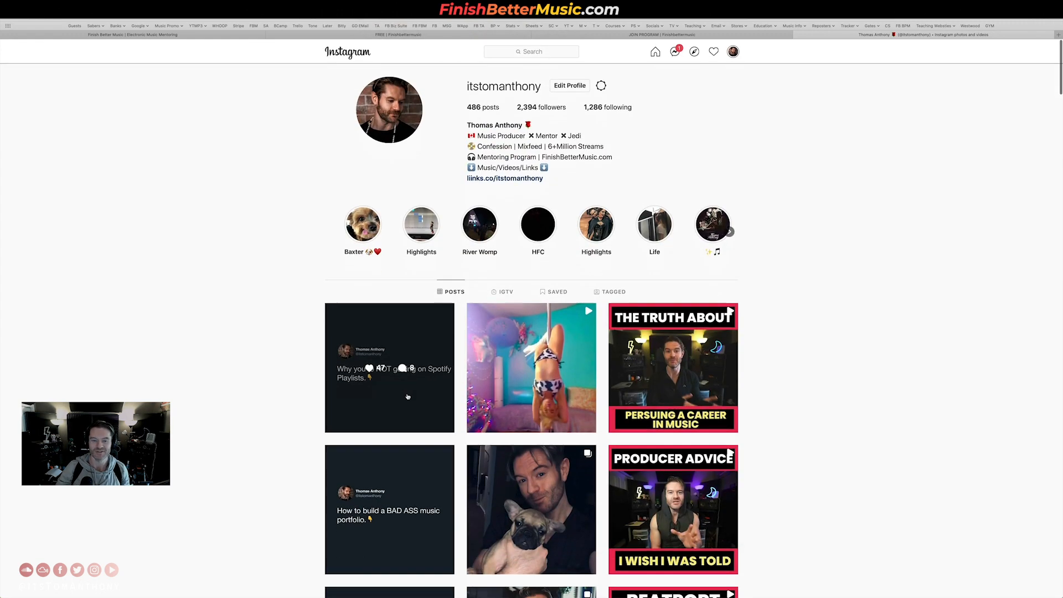